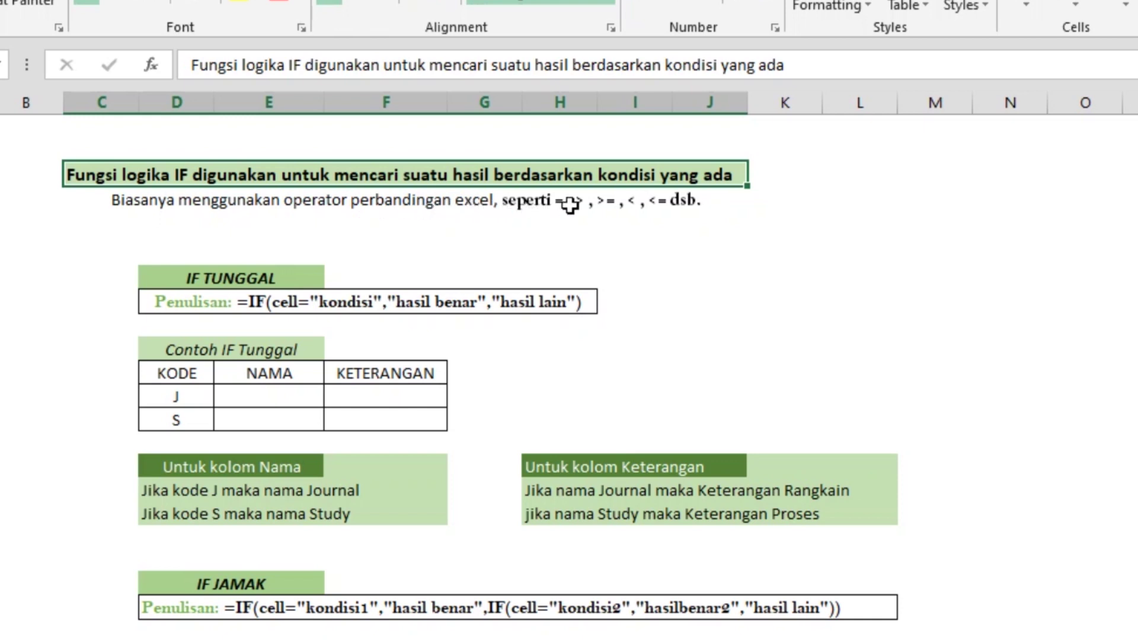
- Examine the comparison operators and the IF TUNGGAL and IF JAMAK syntax lines, including the condition and result arguments of the single IF
{"action": "left_click", "coordinate": [567, 214]}
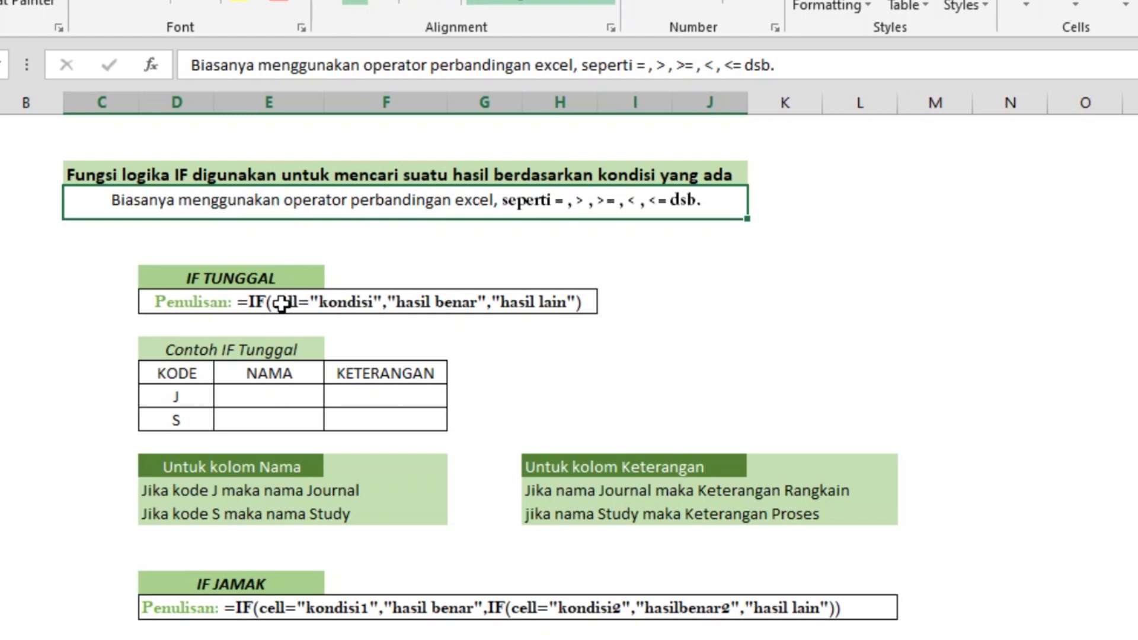
{"action": "left_click", "coordinate": [273, 282]}
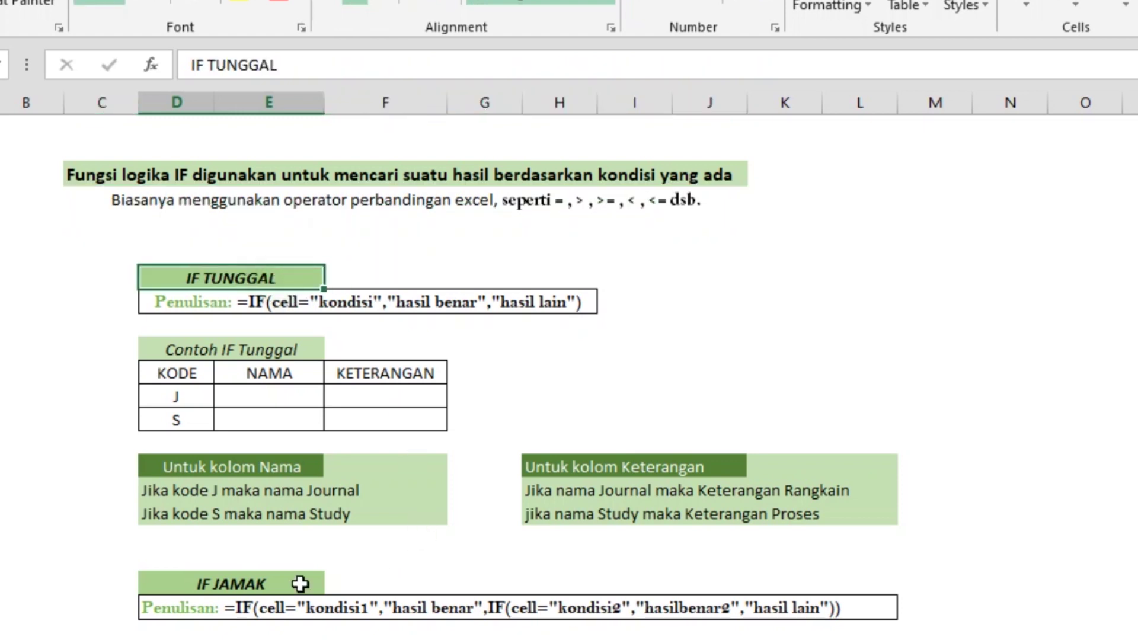
{"action": "left_click", "coordinate": [271, 593]}
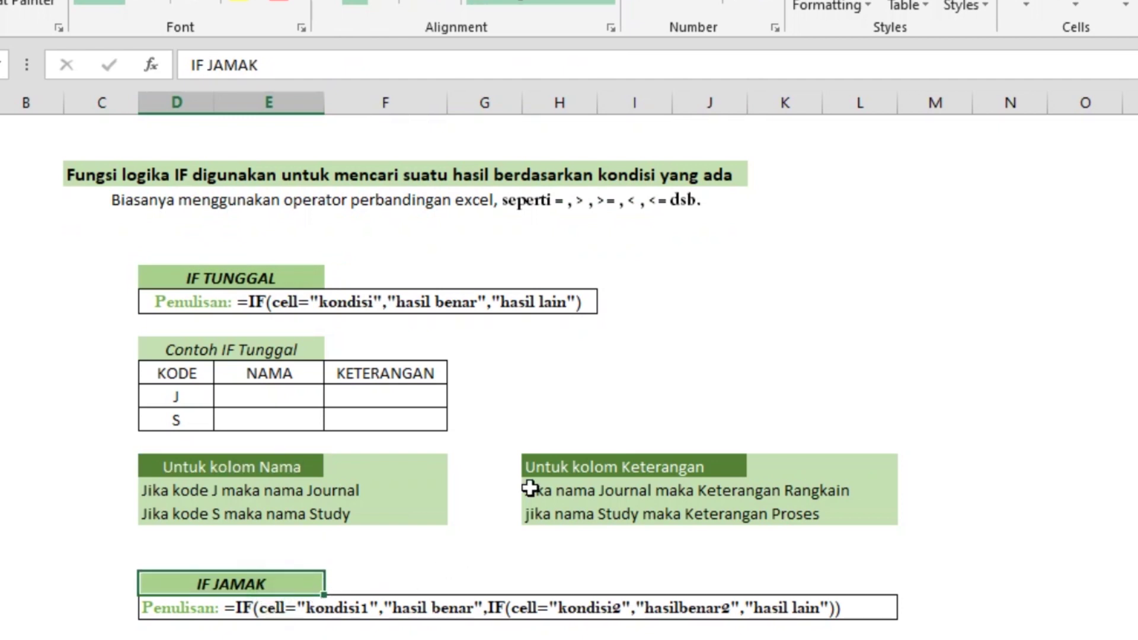
{"action": "left_click", "coordinate": [256, 308]}
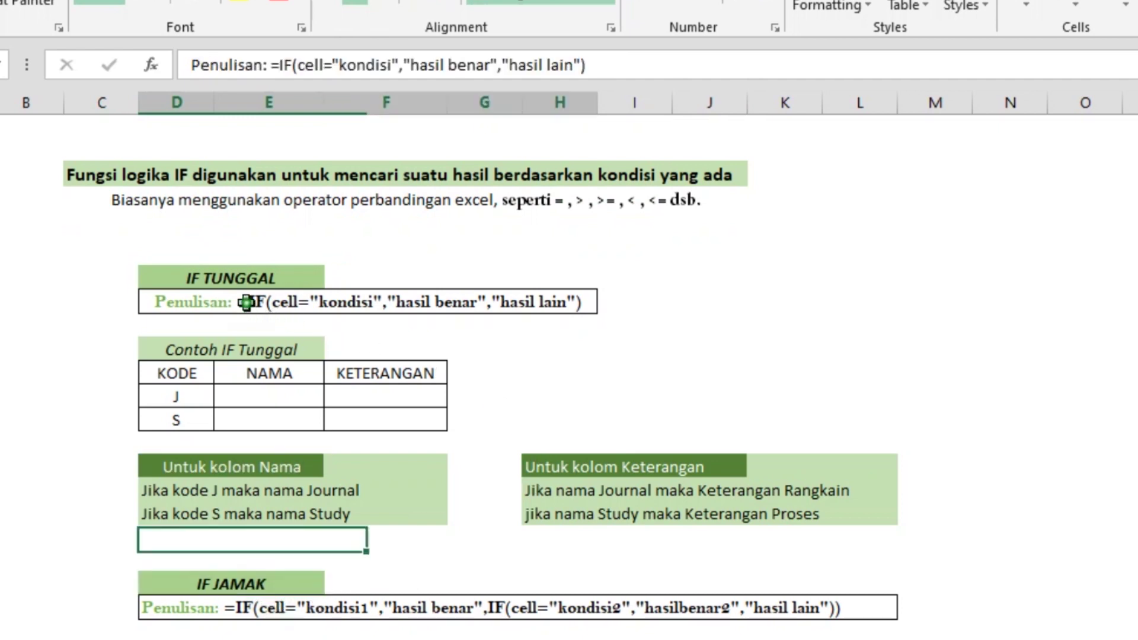
{"action": "left_click", "coordinate": [325, 617]}
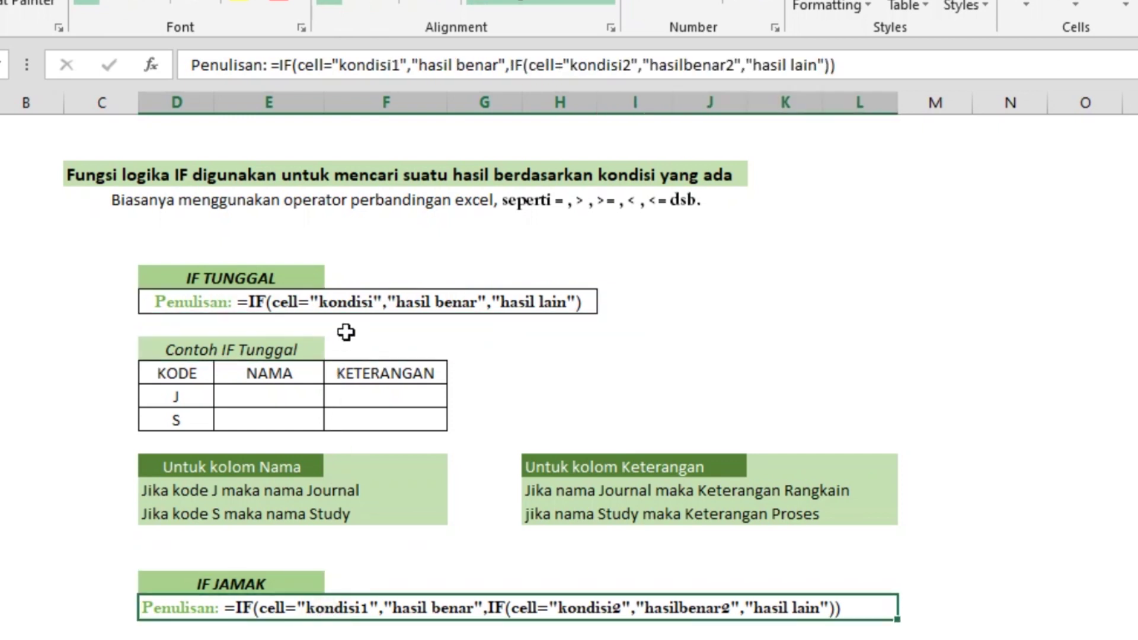
{"action": "left_click", "coordinate": [346, 305]}
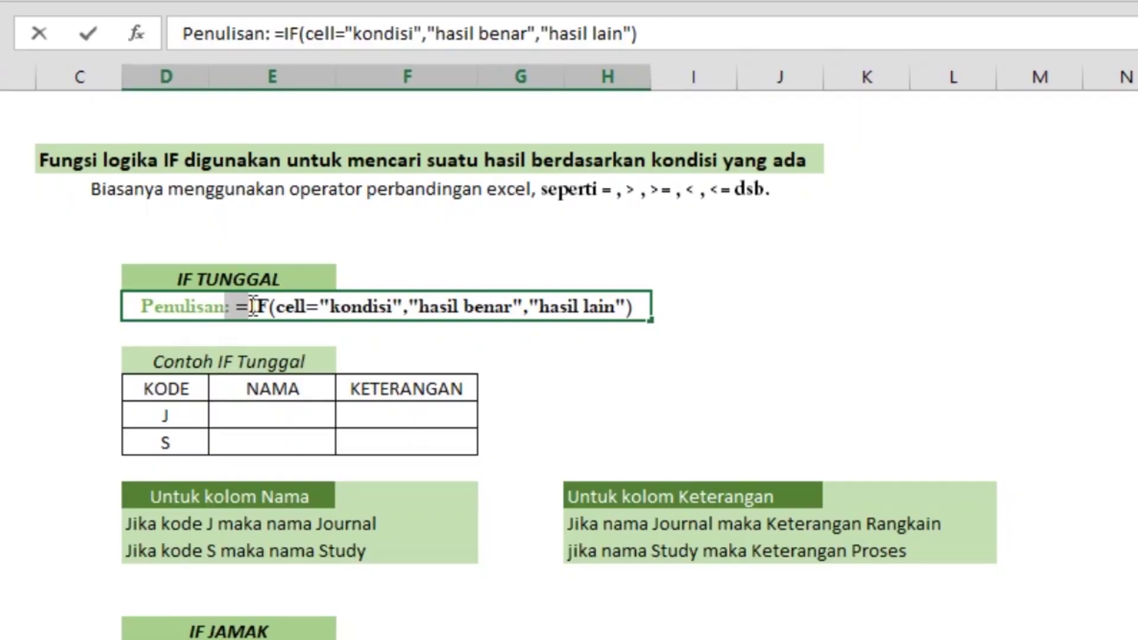
{"action": "left_click_drag", "start_coordinate": [251, 307], "coordinate": [310, 308]}
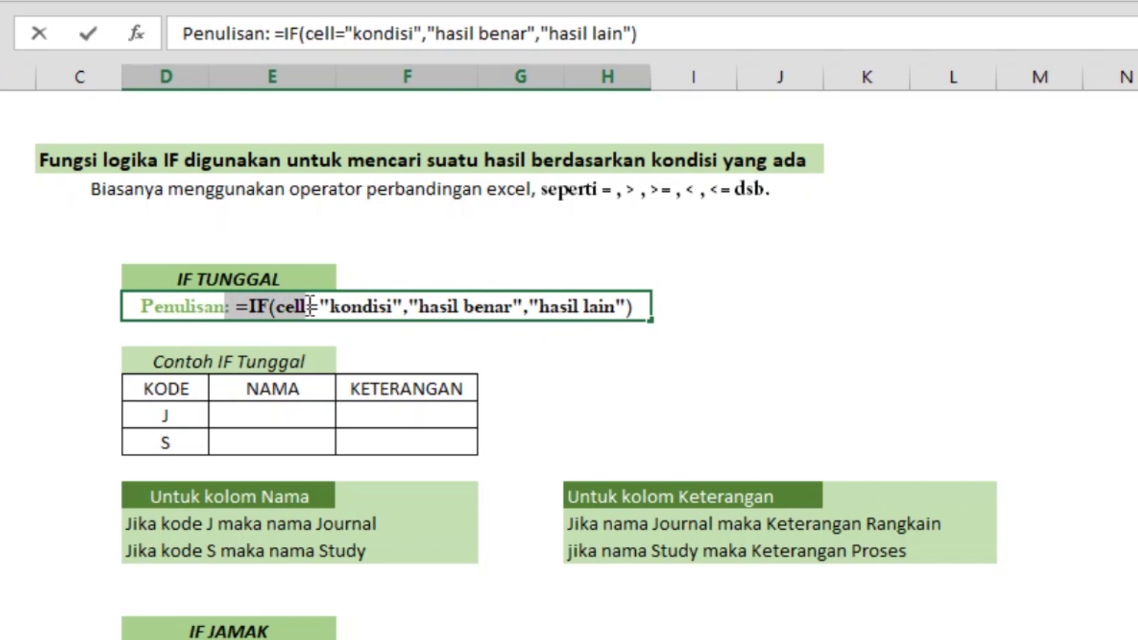
{"action": "left_click_drag", "start_coordinate": [310, 309], "coordinate": [419, 309]}
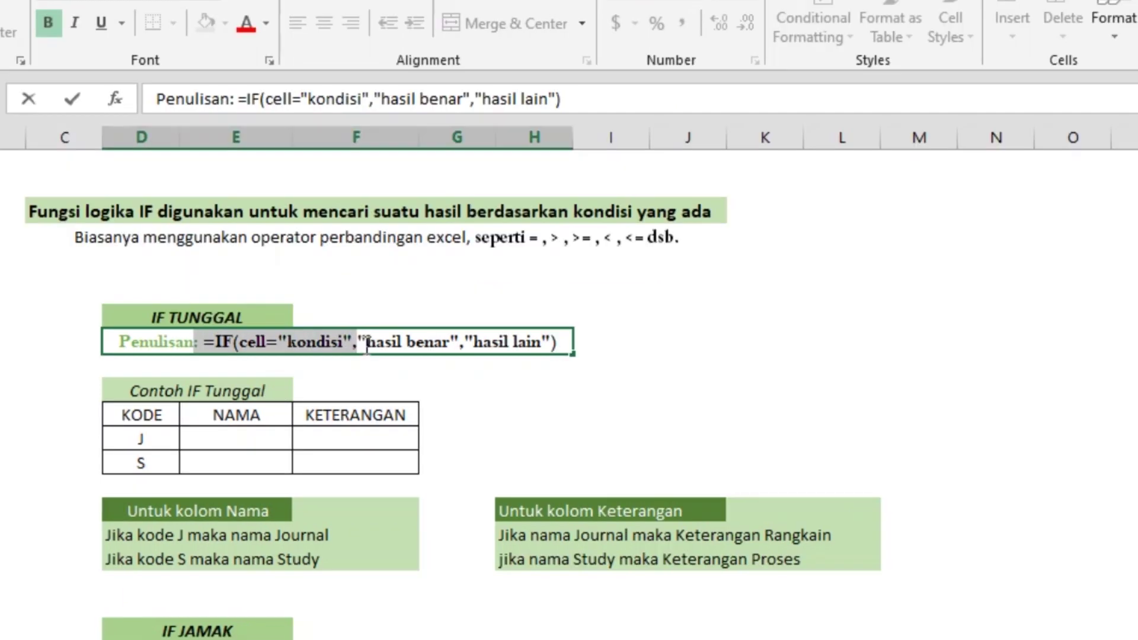
{"action": "left_click_drag", "start_coordinate": [366, 346], "coordinate": [367, 347]}
{"action": "left_click_drag", "start_coordinate": [362, 346], "coordinate": [362, 346]}
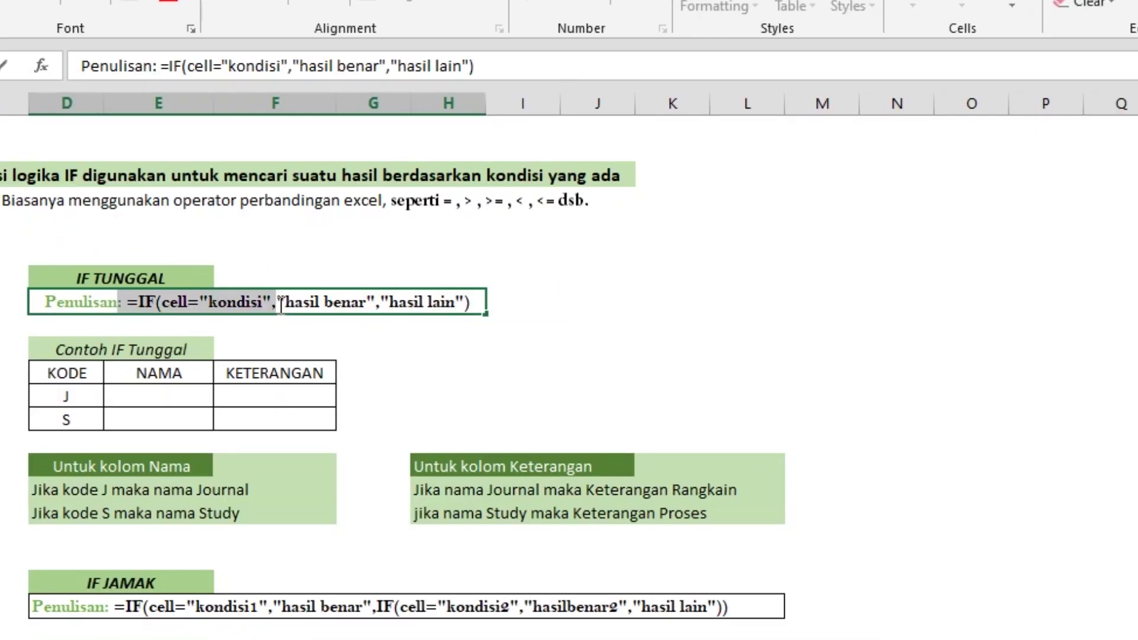
{"action": "left_click_drag", "start_coordinate": [281, 306], "coordinate": [485, 304]}
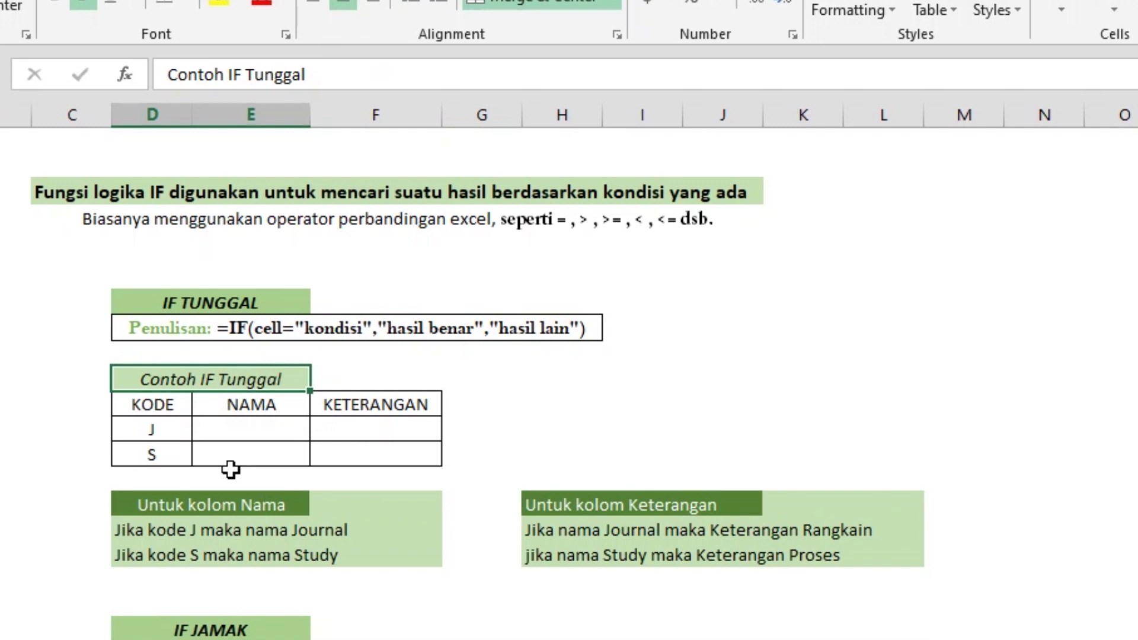
- Review the Contoh IF Tunggal table headers and the rules given for the Nama and Keterangan columns
{"action": "left_click", "coordinate": [174, 415]}
{"action": "left_click", "coordinate": [227, 413]}
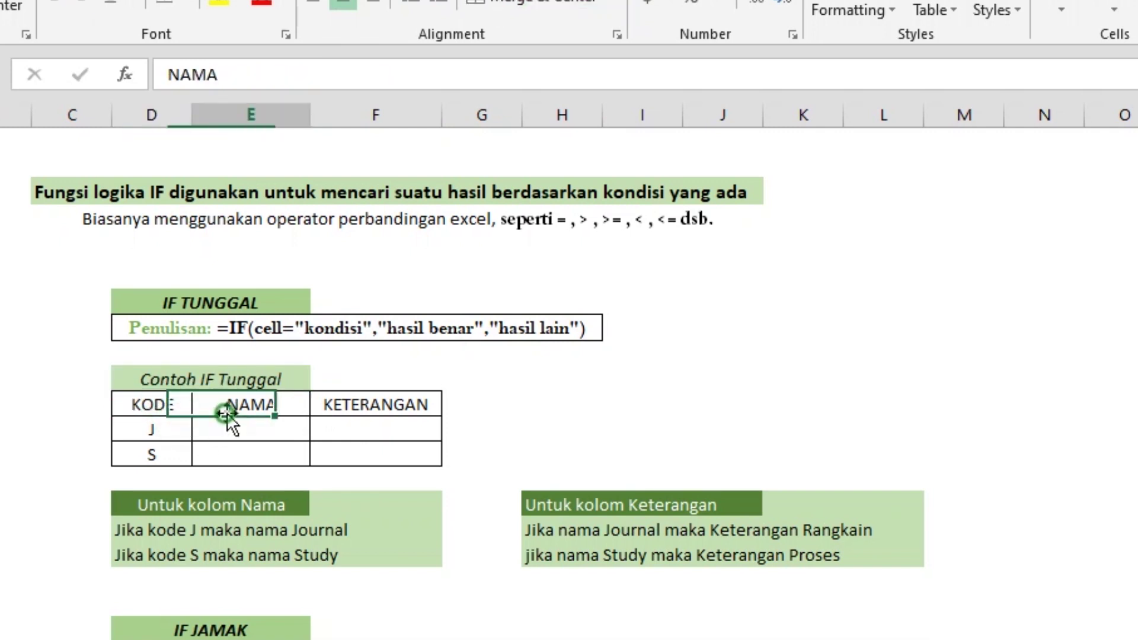
{"action": "left_click", "coordinate": [376, 403]}
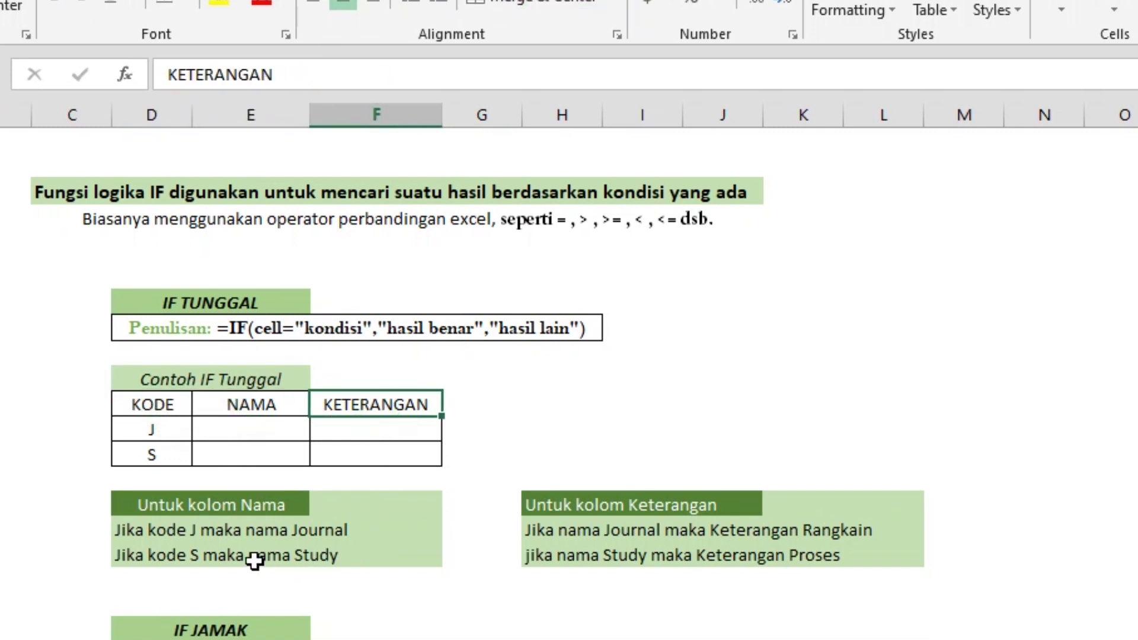
{"action": "left_click", "coordinate": [185, 508]}
{"action": "left_click", "coordinate": [309, 533]}
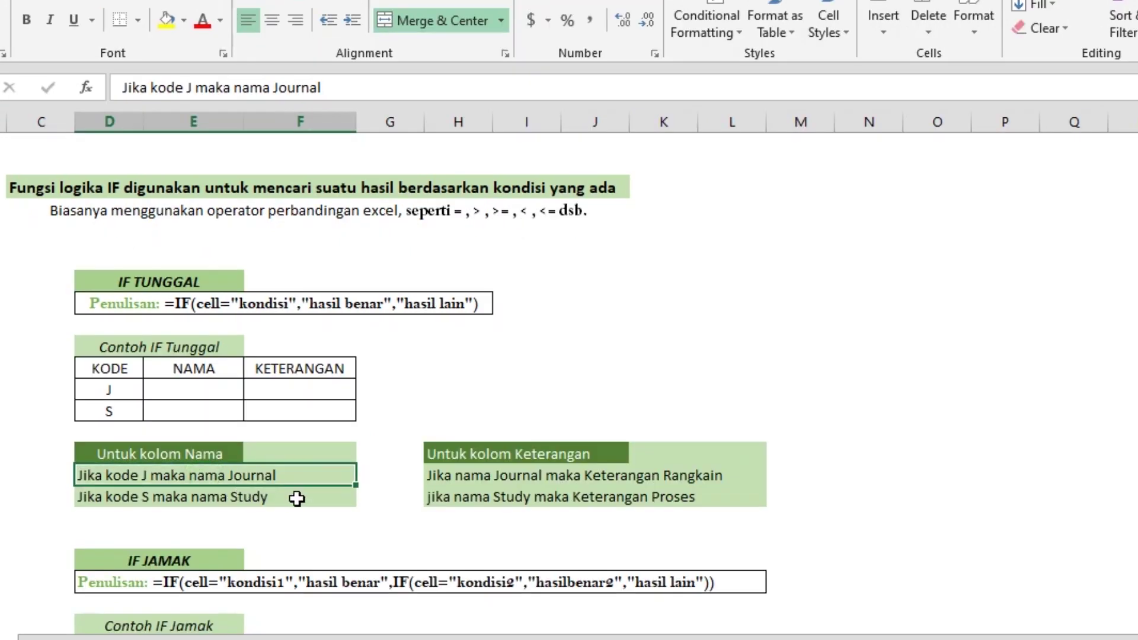
{"action": "left_click", "coordinate": [261, 500]}
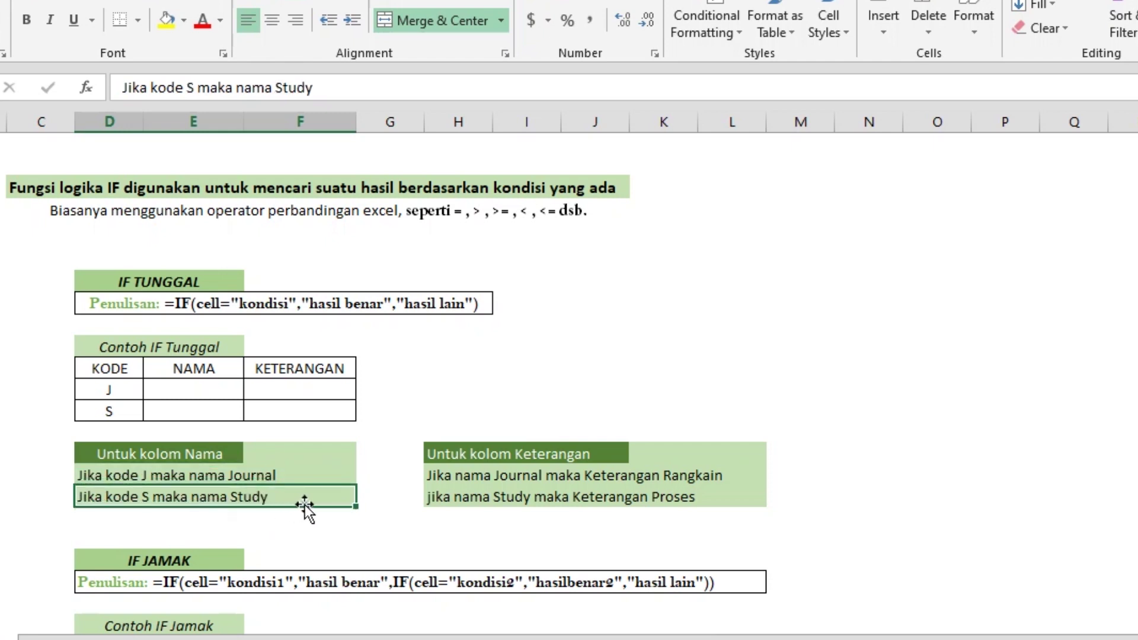
{"action": "left_click", "coordinate": [484, 452]}
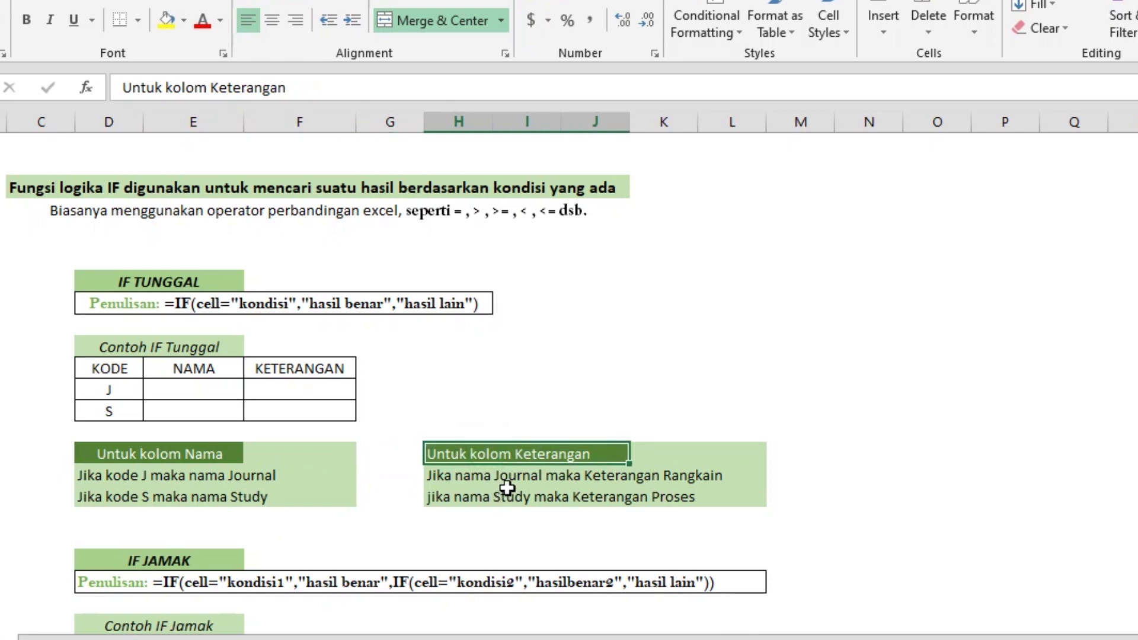
{"action": "left_click", "coordinate": [607, 480]}
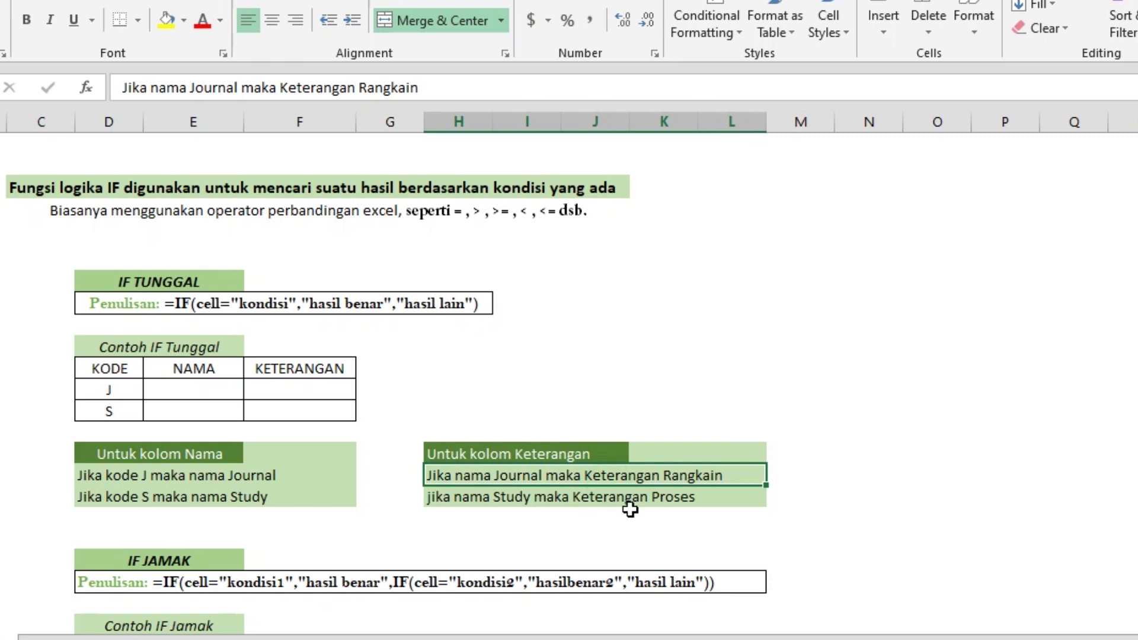
{"action": "left_click", "coordinate": [624, 503]}
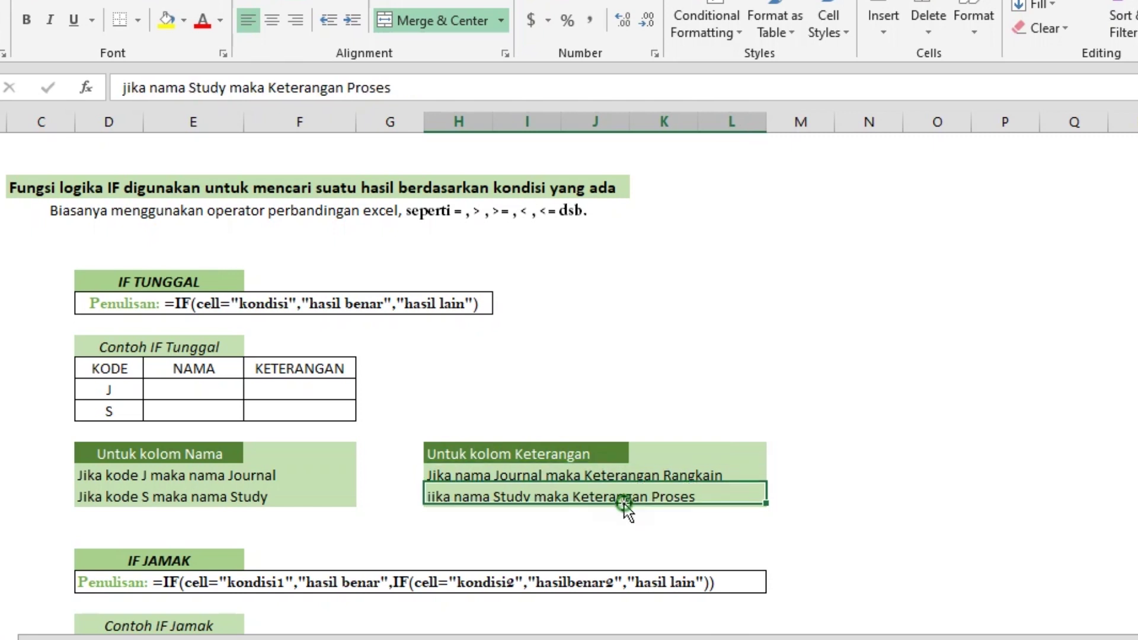
{"action": "double_click", "coordinate": [215, 395]}
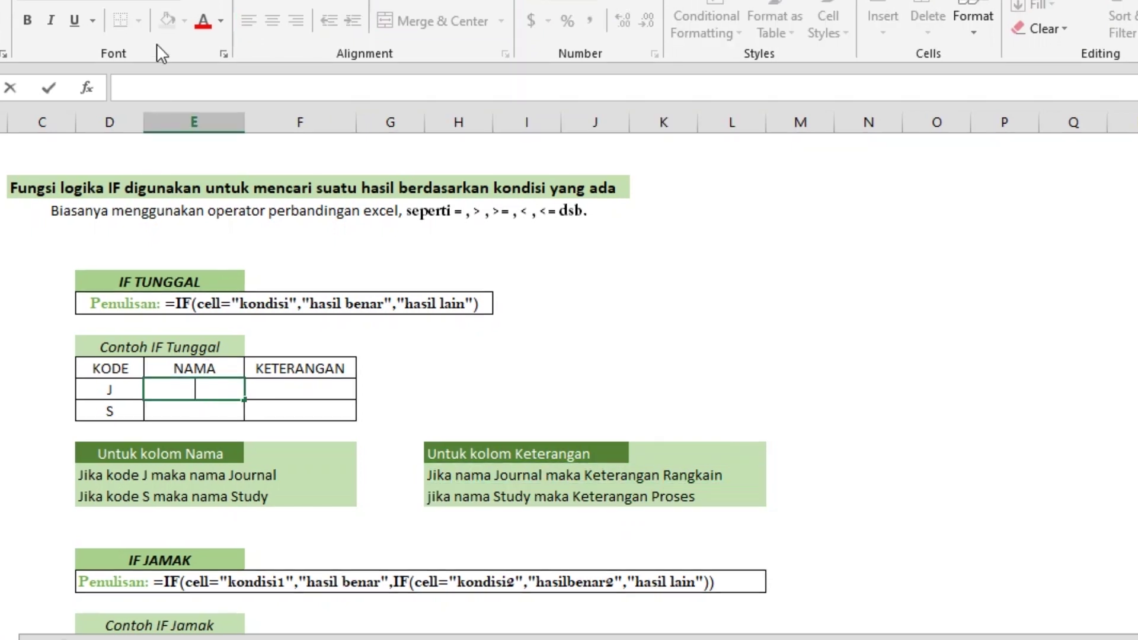
{"action": "left_click", "coordinate": [165, 81]}
{"action": "left_click", "coordinate": [201, 88]}
{"action": "left_click", "coordinate": [186, 86]}
{"action": "left_click", "coordinate": [202, 368]}
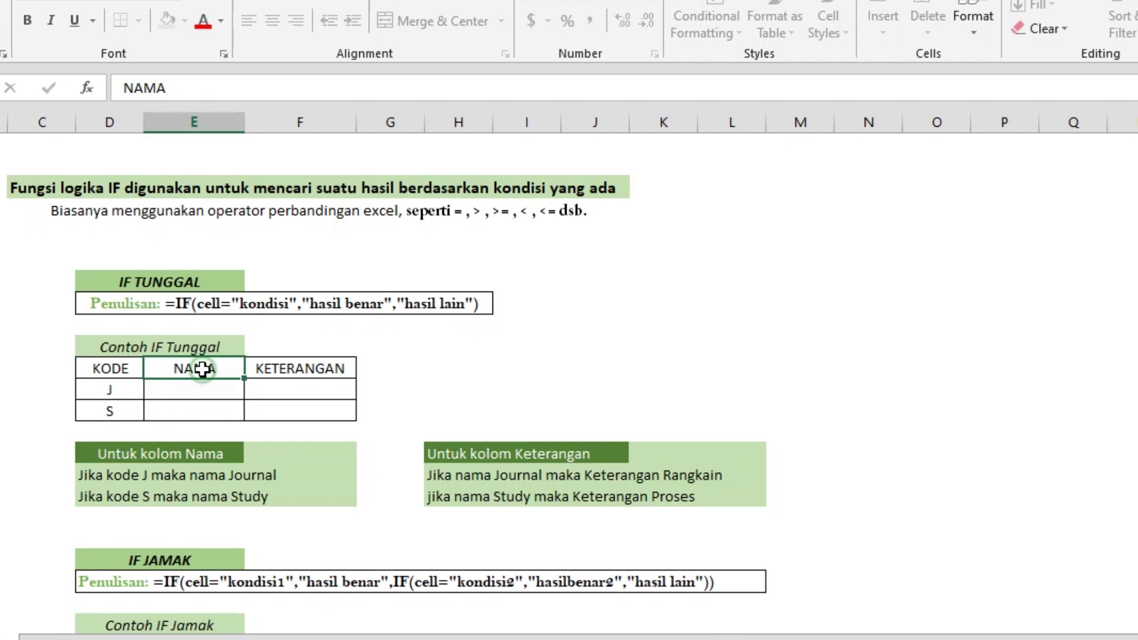
{"action": "left_click", "coordinate": [195, 475]}
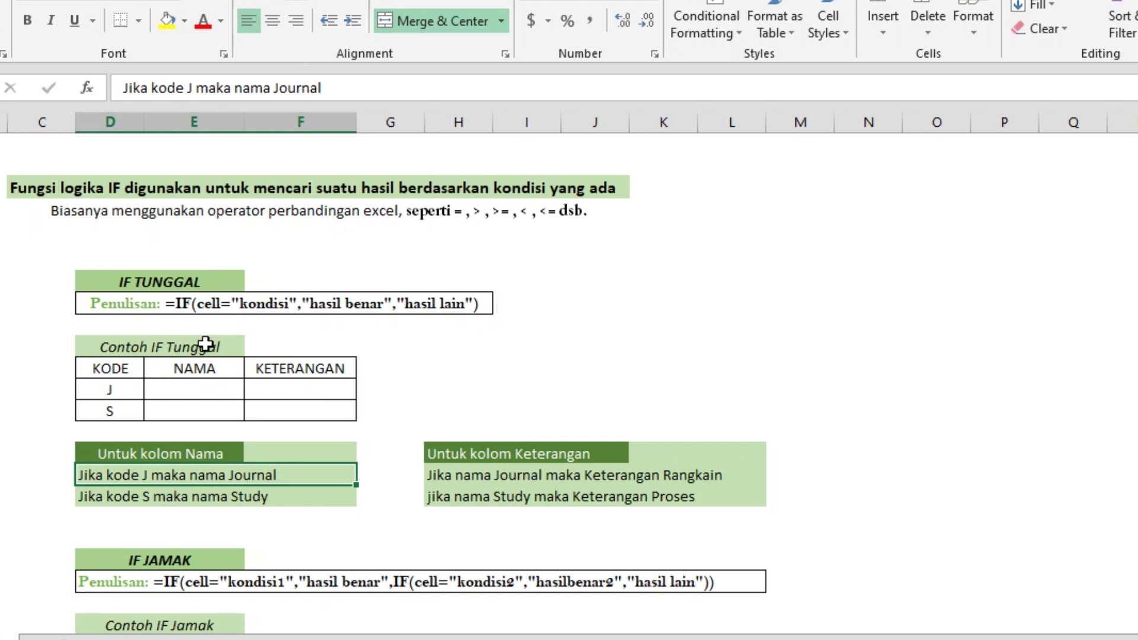
- Enter the formula =IF(D12="J","Journal","Study") in the NAMA cell for code J
{"action": "left_click", "coordinate": [205, 395]}
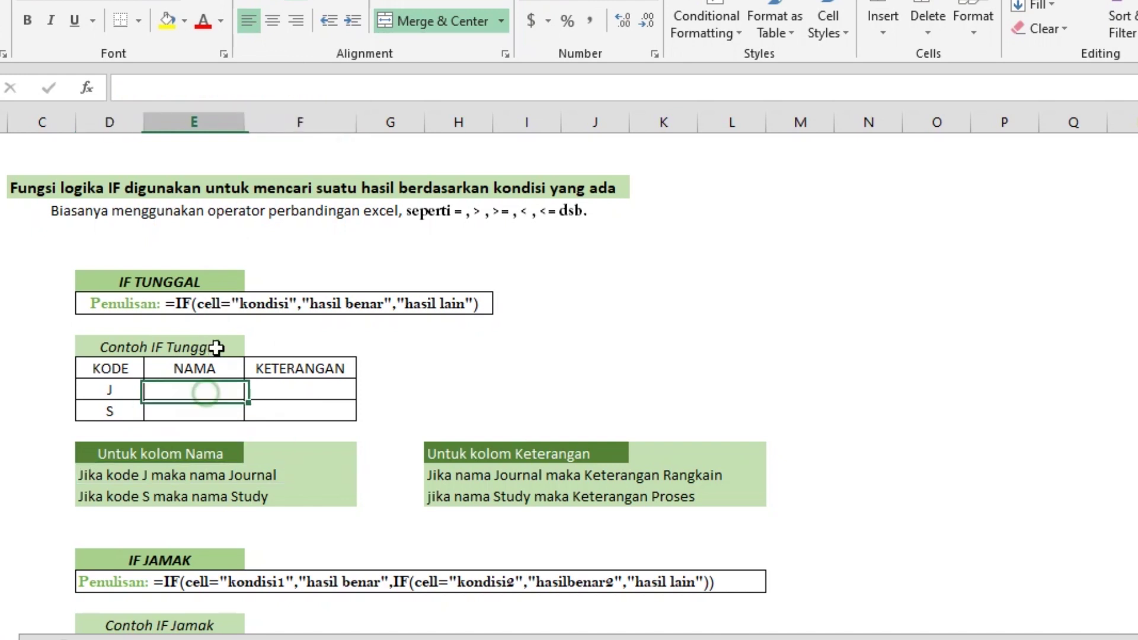
{"action": "left_click", "coordinate": [215, 86]}
{"action": "type", "text": "="}
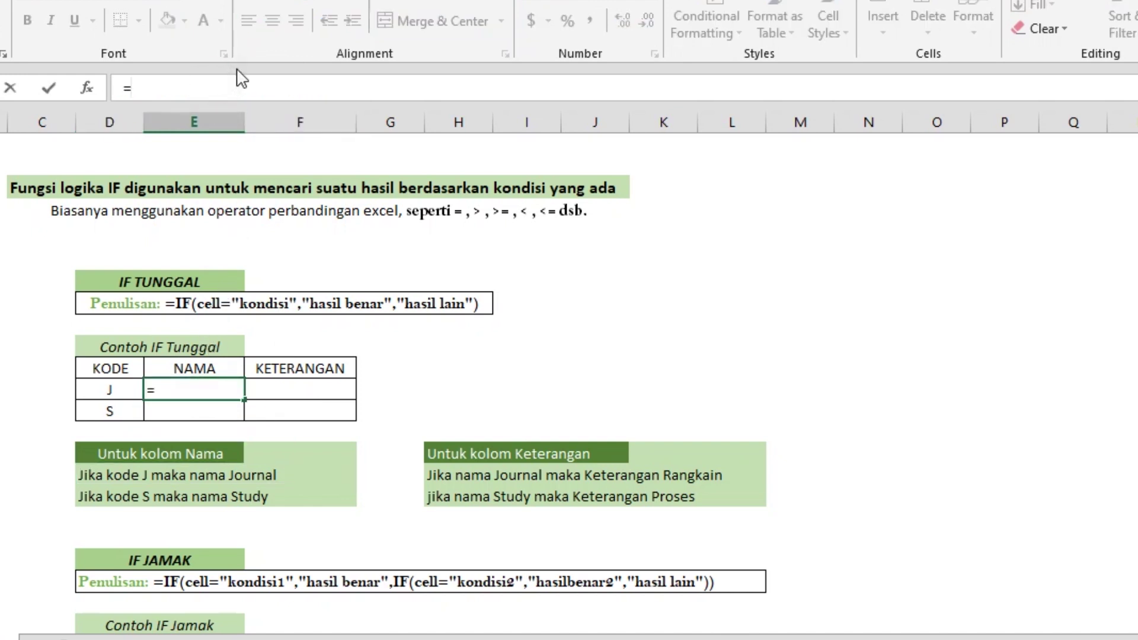
{"action": "type", "text": "IF("}
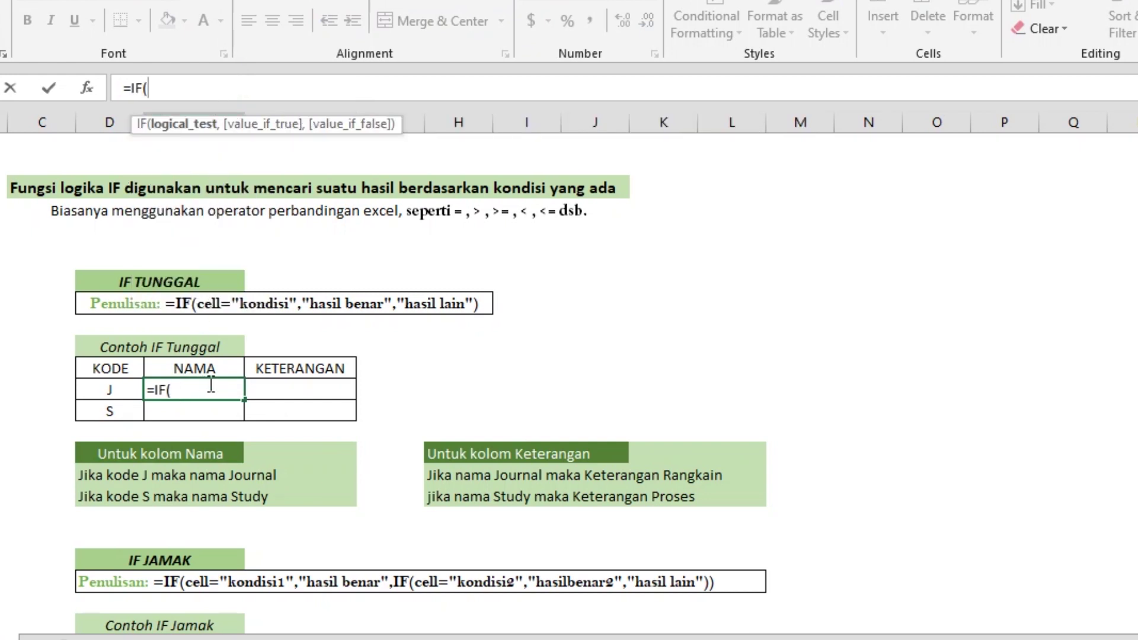
{"action": "left_click", "coordinate": [128, 372]}
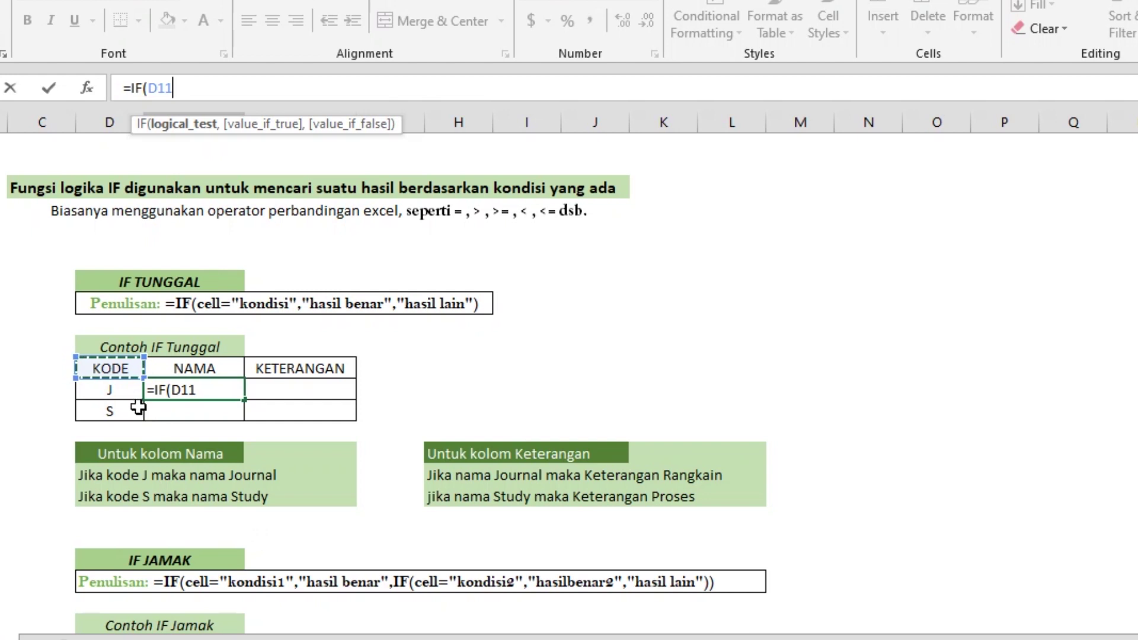
{"action": "left_click", "coordinate": [126, 392]}
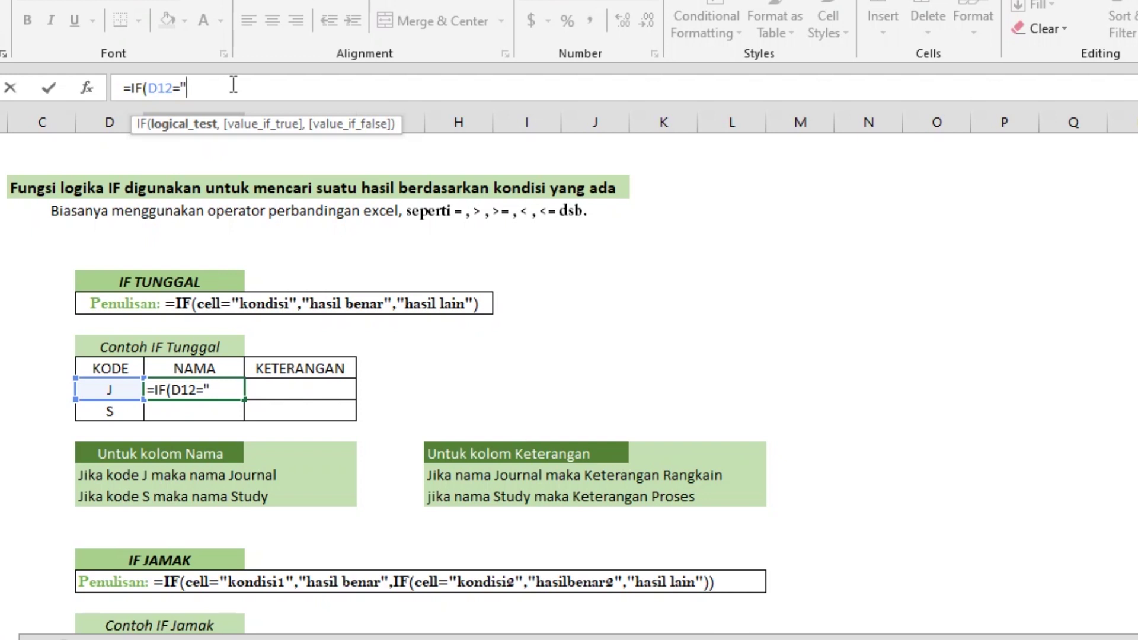
{"action": "type", "text": "J\",\""}
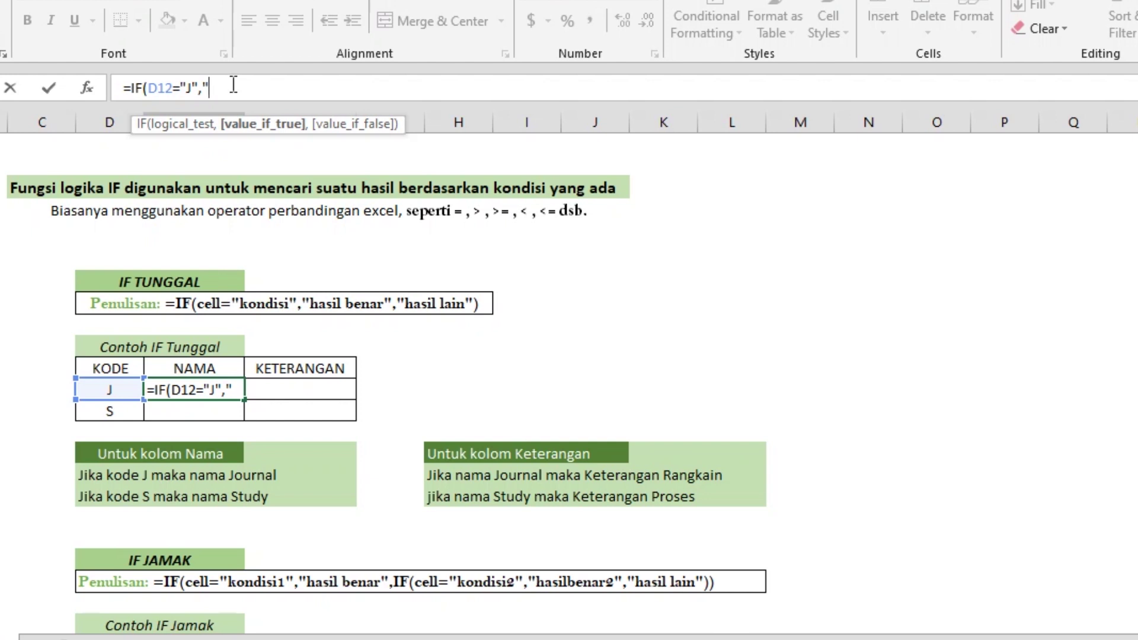
{"action": "type", "text": "Jour"}
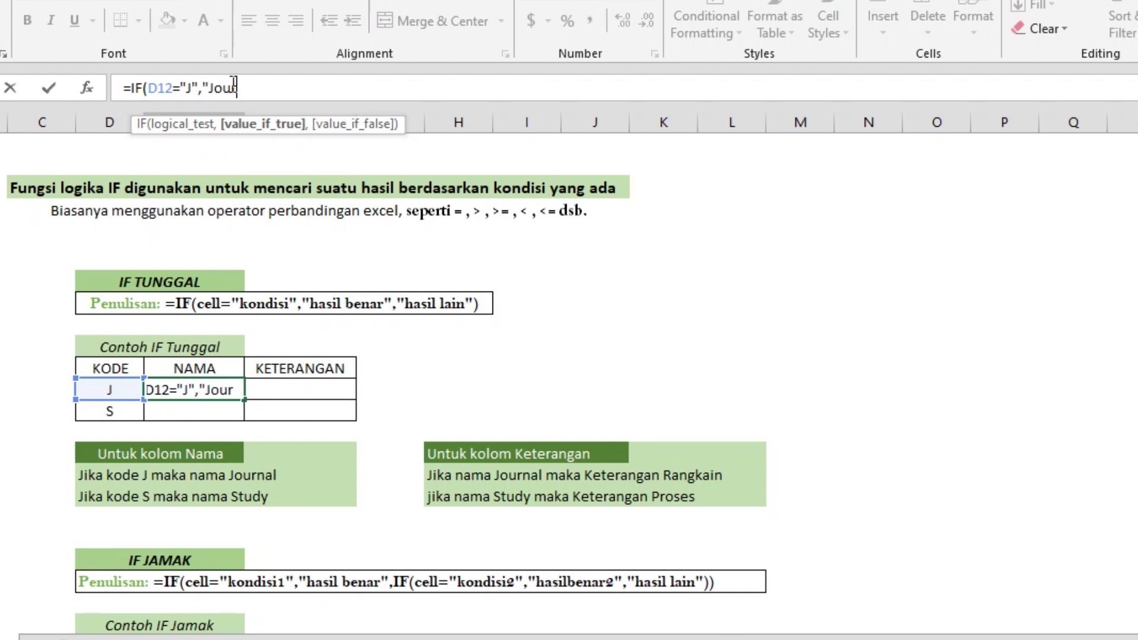
{"action": "type", "text": "nal\""}
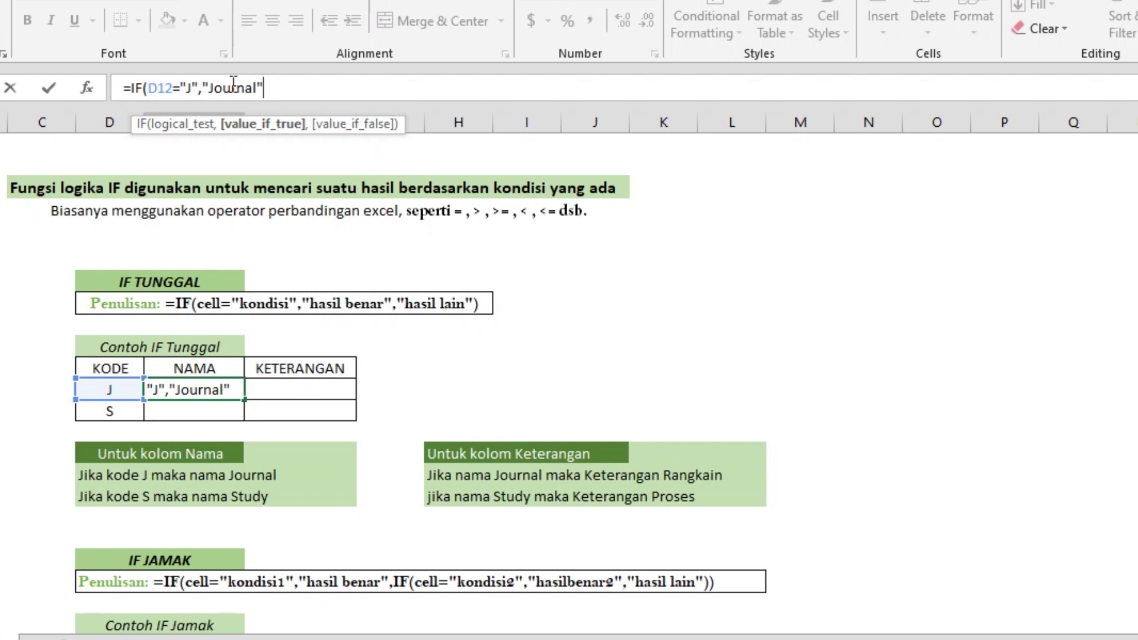
{"action": "type", "text": ",\""}
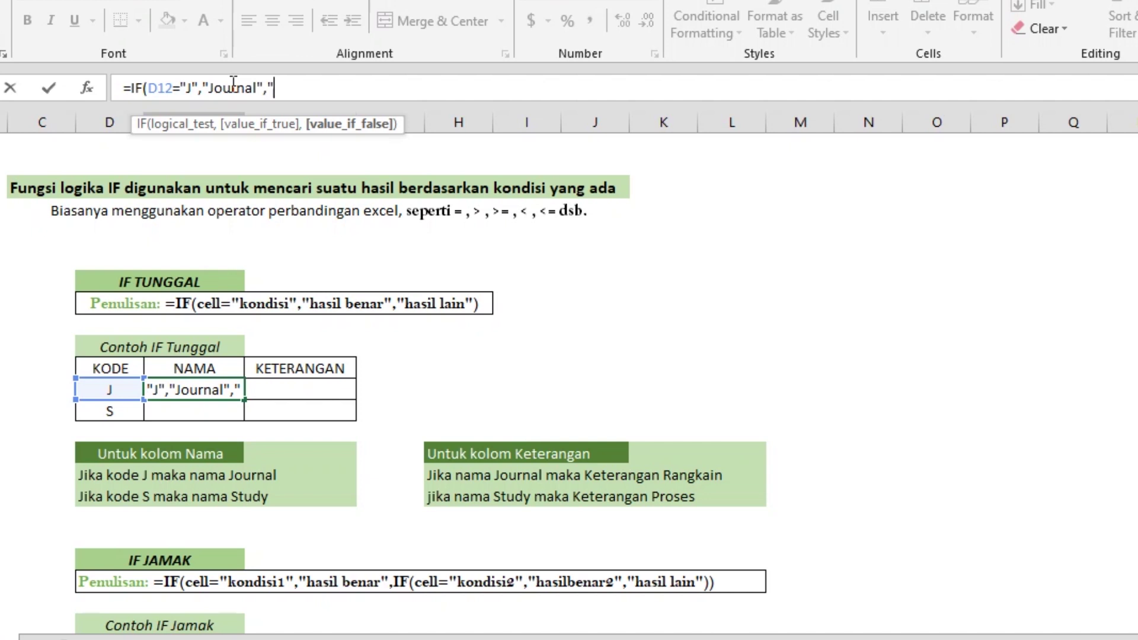
{"action": "type", "text": "St"}
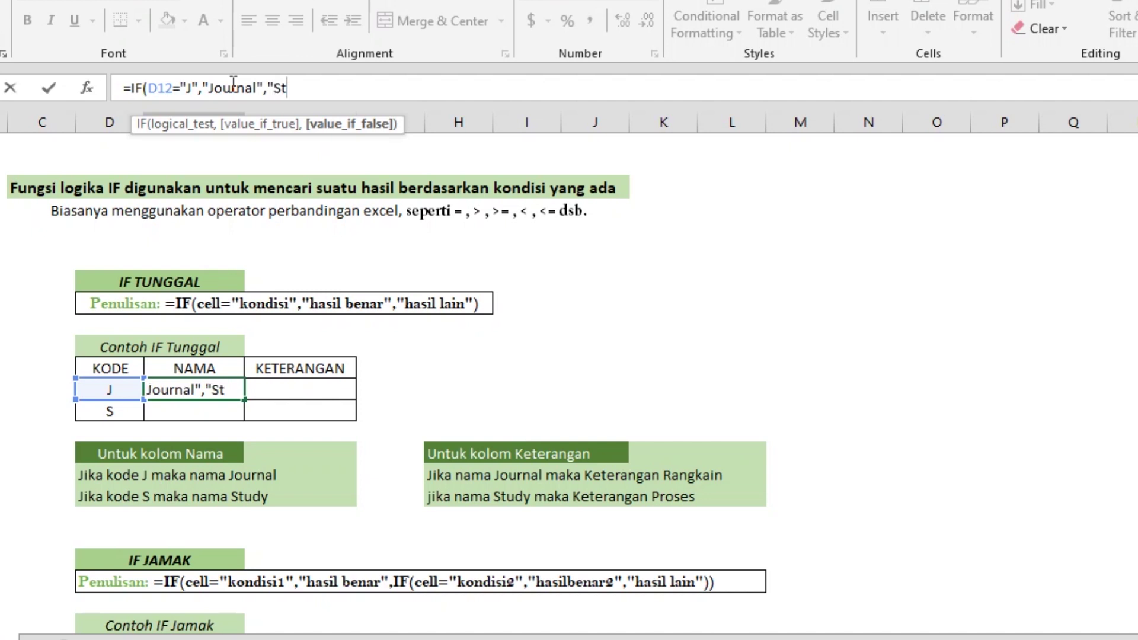
{"action": "type", "text": "udy\""}
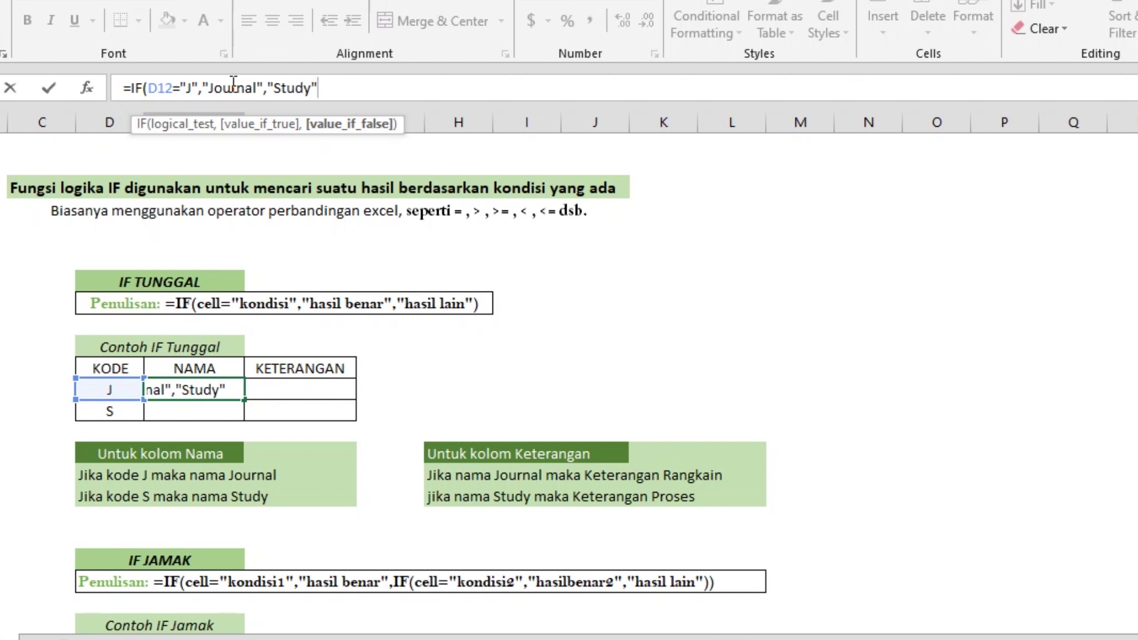
{"action": "key", "text": "BackSpace"}
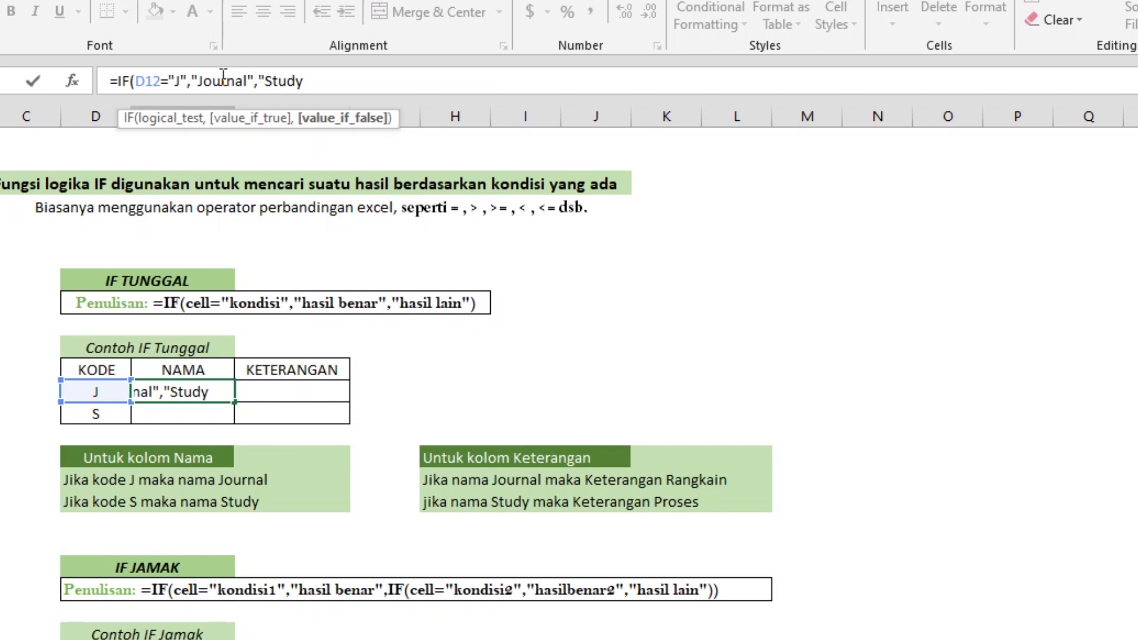
{"action": "type", "text": "\""}
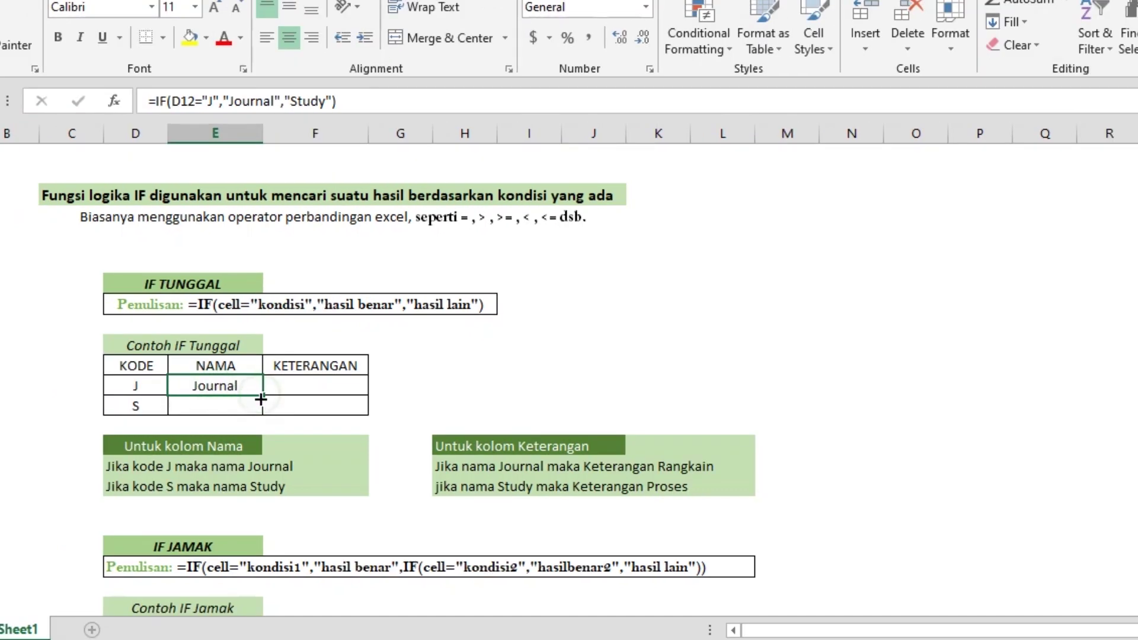
- Fill the NAMA formula down to the row for code S in the Contoh IF Tunggal table
{"action": "left_click_drag", "start_coordinate": [261, 405], "coordinate": [261, 410]}
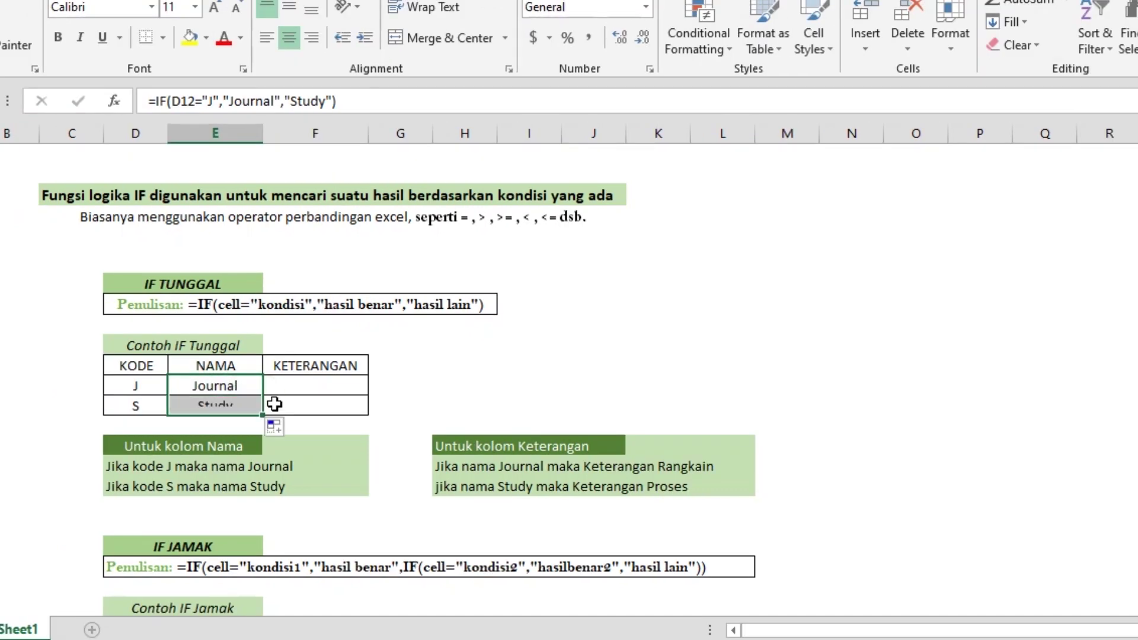
{"action": "left_click", "coordinate": [301, 381]}
{"action": "left_click", "coordinate": [207, 385]}
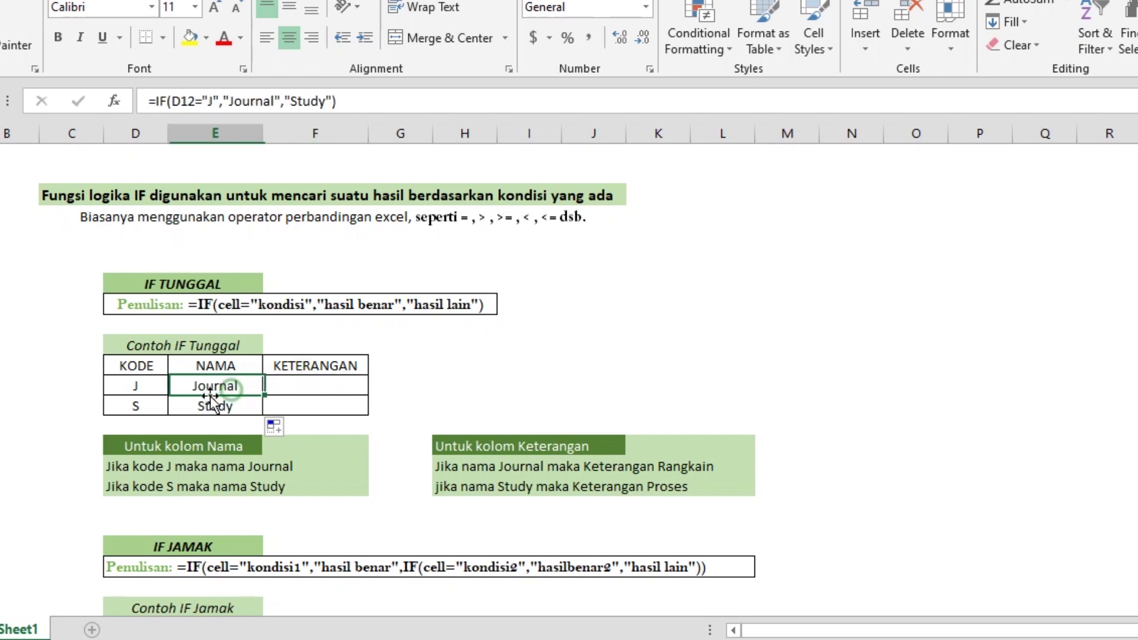
- Enter the formula =IF(E12="Journal","Rangkaian","Proses") in the KETERANGAN cell for code J of the Contoh IF Tunggal table
{"action": "left_click", "coordinate": [221, 467]}
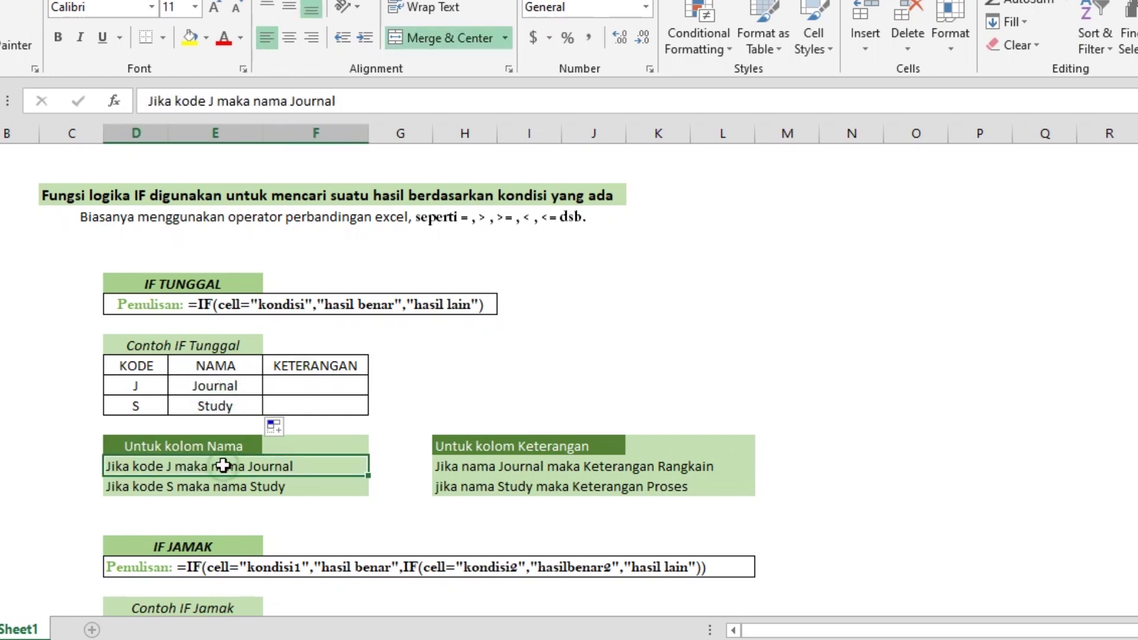
{"action": "left_click", "coordinate": [225, 384]}
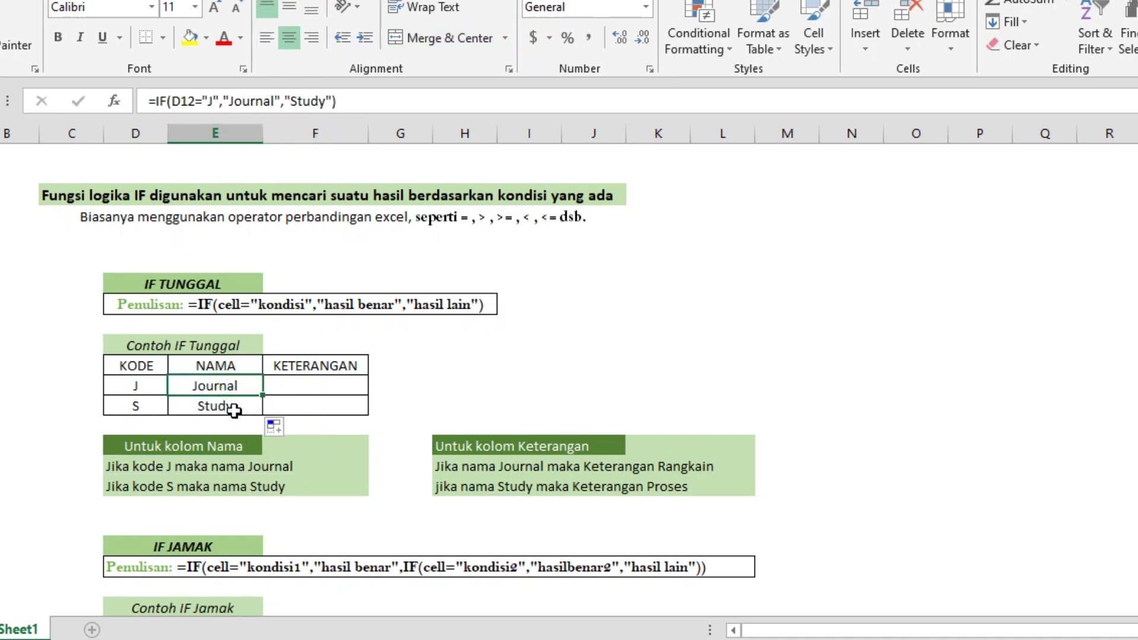
{"action": "key", "text": "Right"}
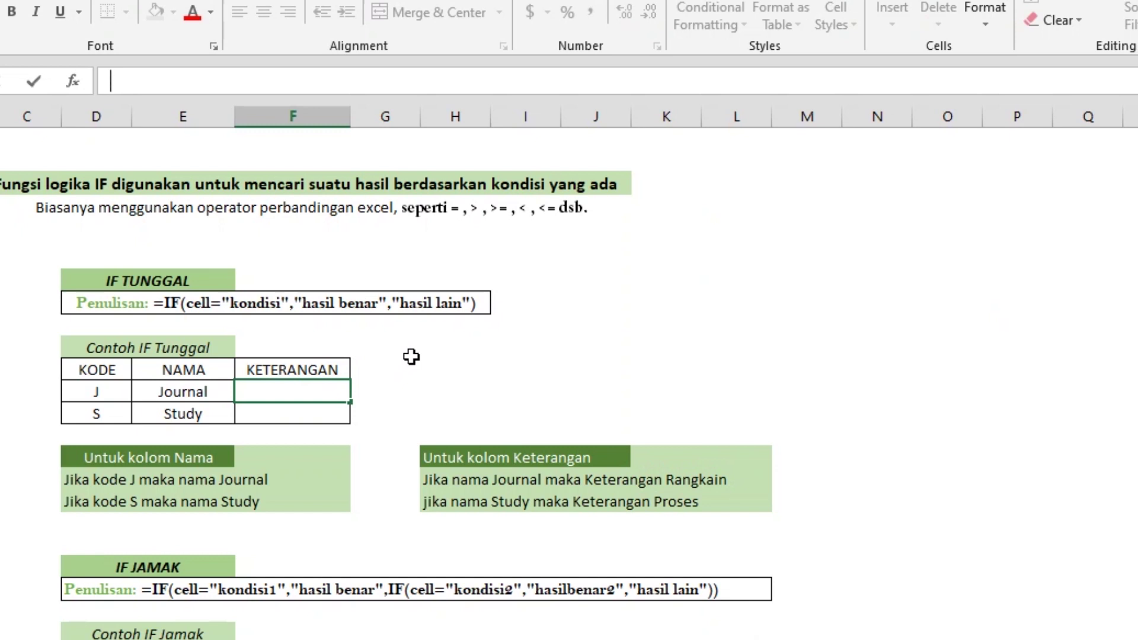
{"action": "left_click", "coordinate": [294, 76]}
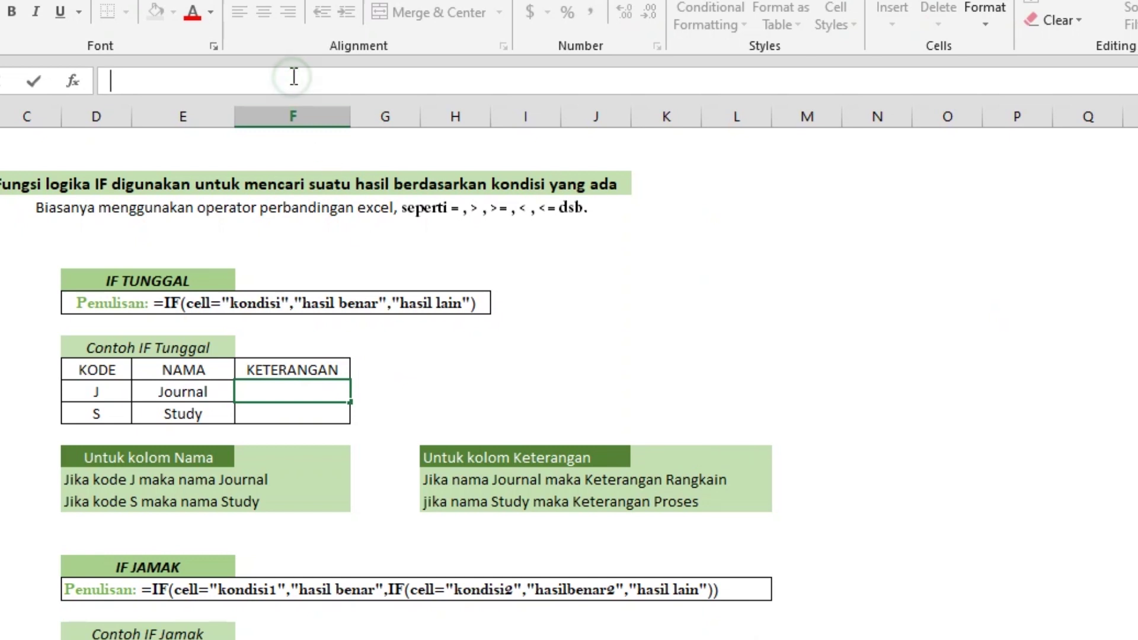
{"action": "type", "text": "=IF("}
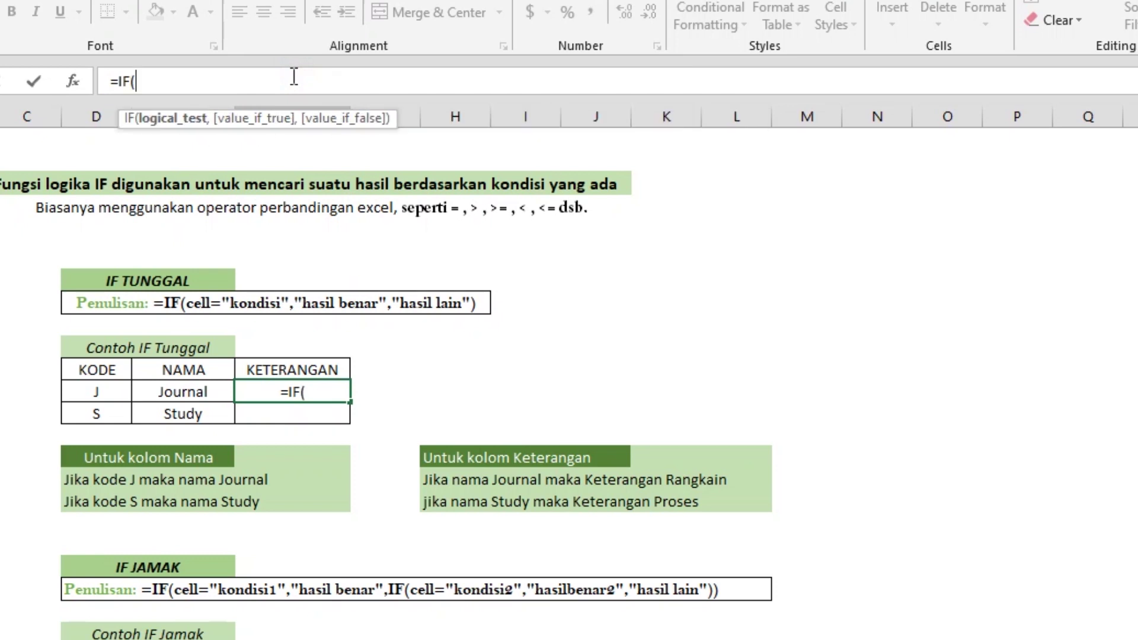
{"action": "left_click", "coordinate": [212, 391]}
{"action": "left_click", "coordinate": [330, 83]}
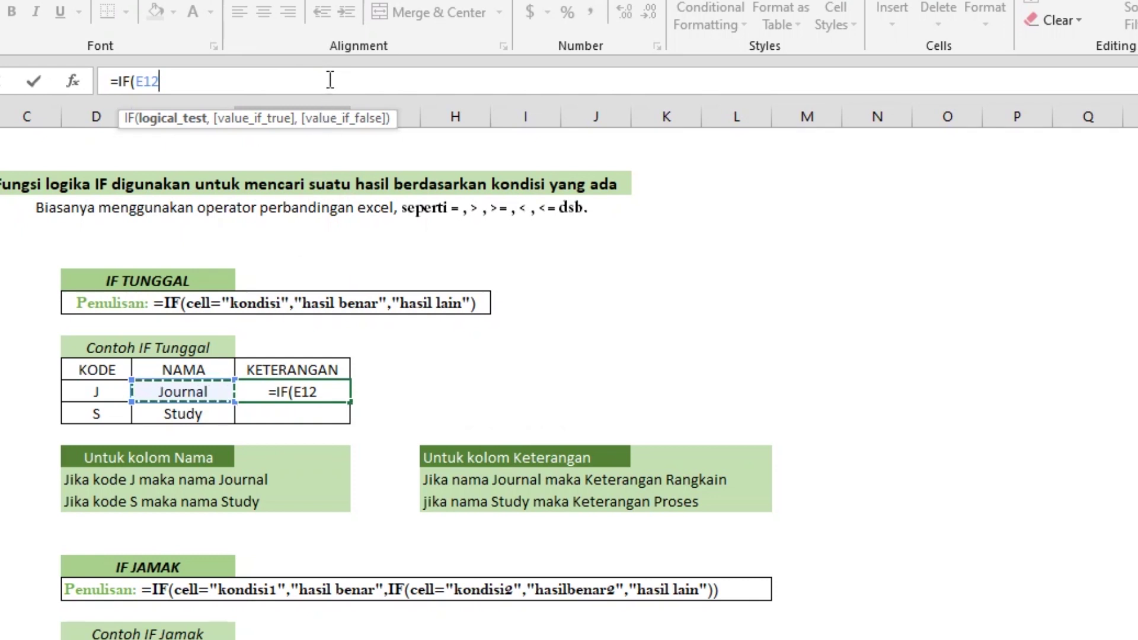
{"action": "type", "text": "=\""}
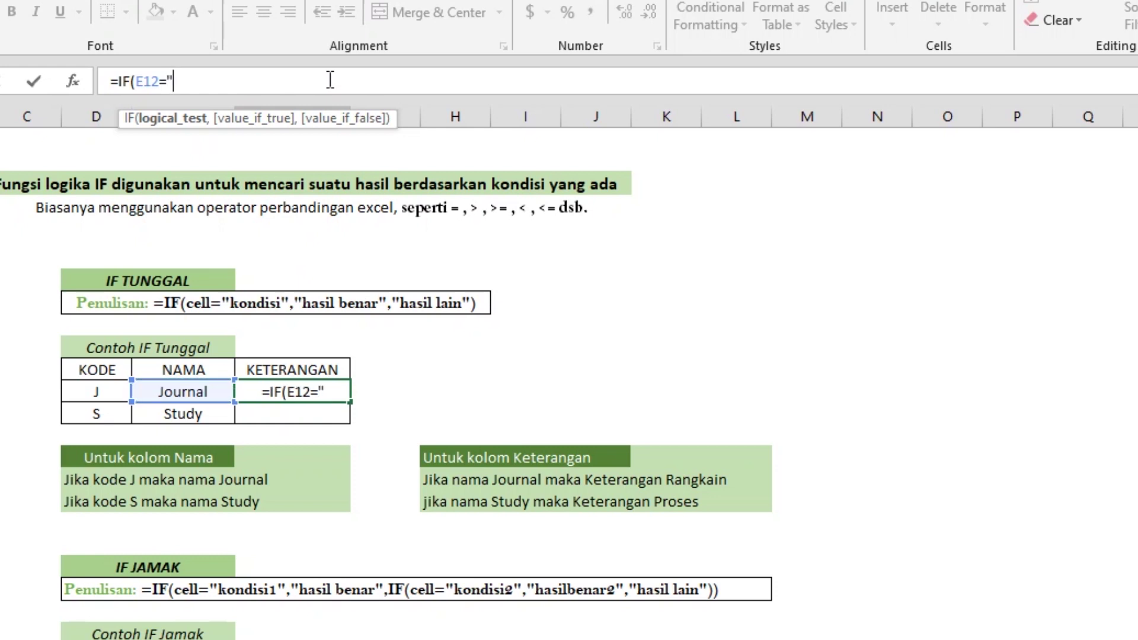
{"action": "type", "text": "J"}
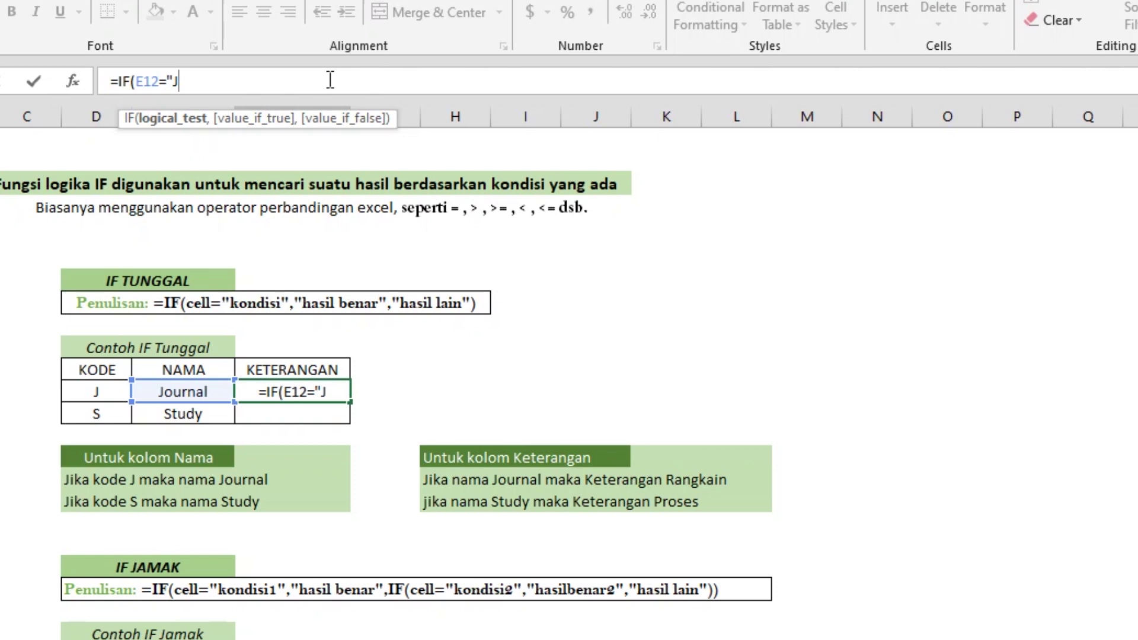
{"action": "type", "text": "ournal"}
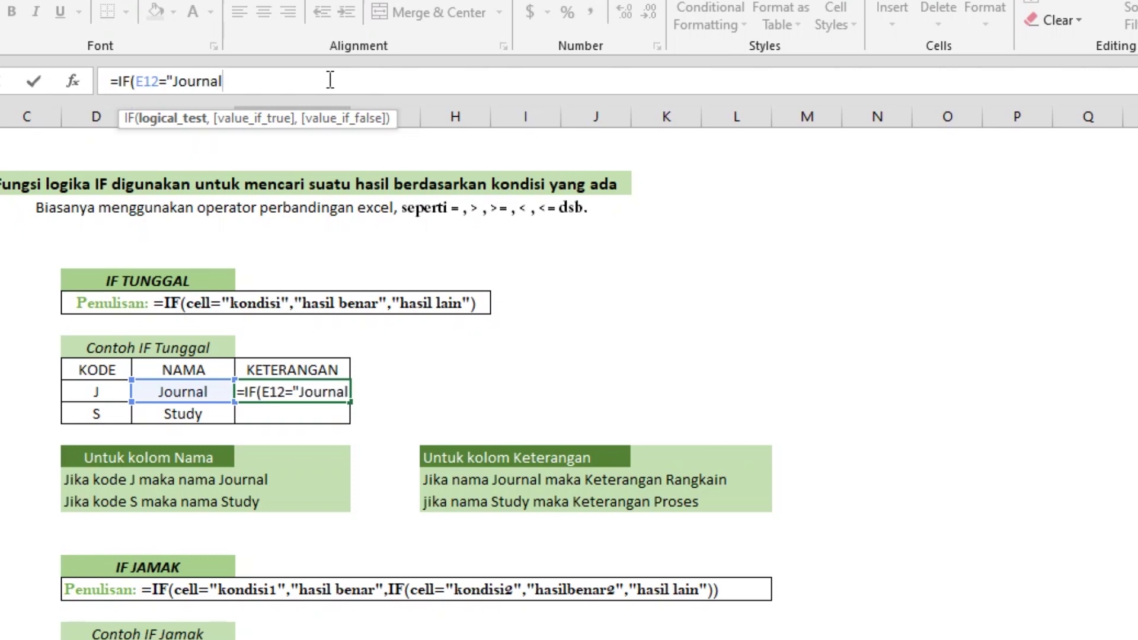
{"action": "type", "text": "\",\""}
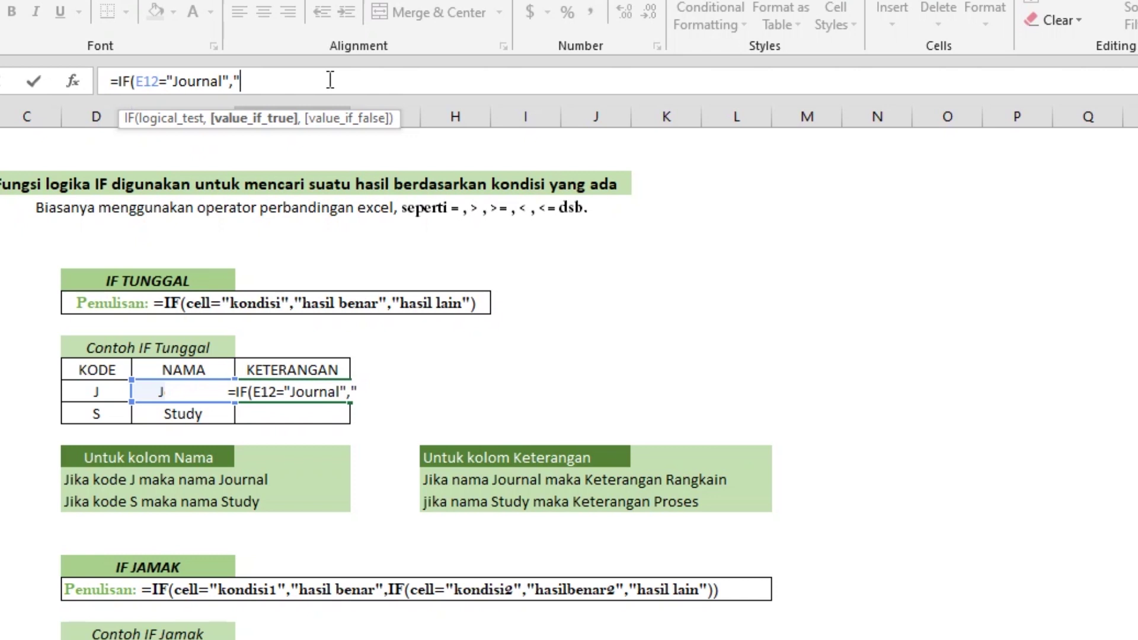
{"action": "type", "text": "Rangkaian\",\""}
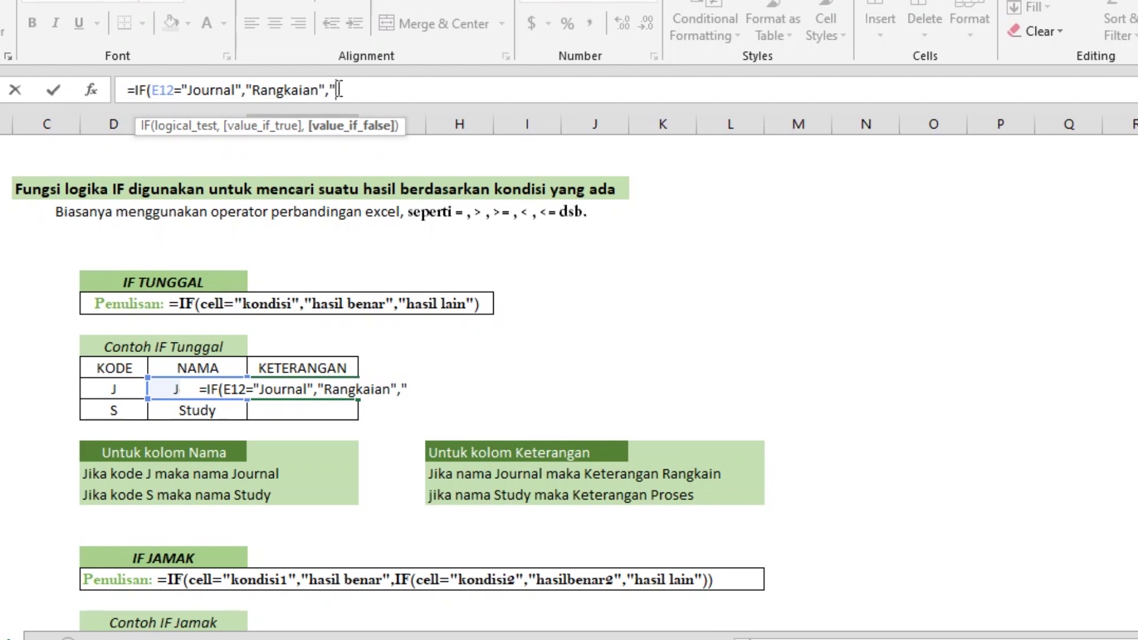
{"action": "type", "text": "Proses\""}
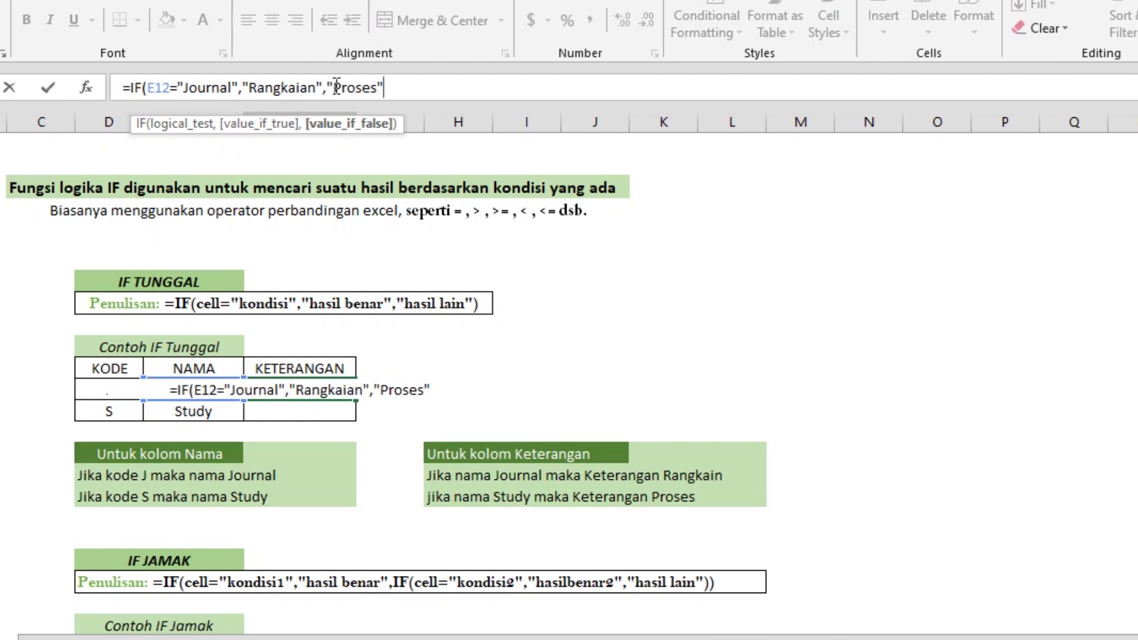
{"action": "key", "text": "Return"}
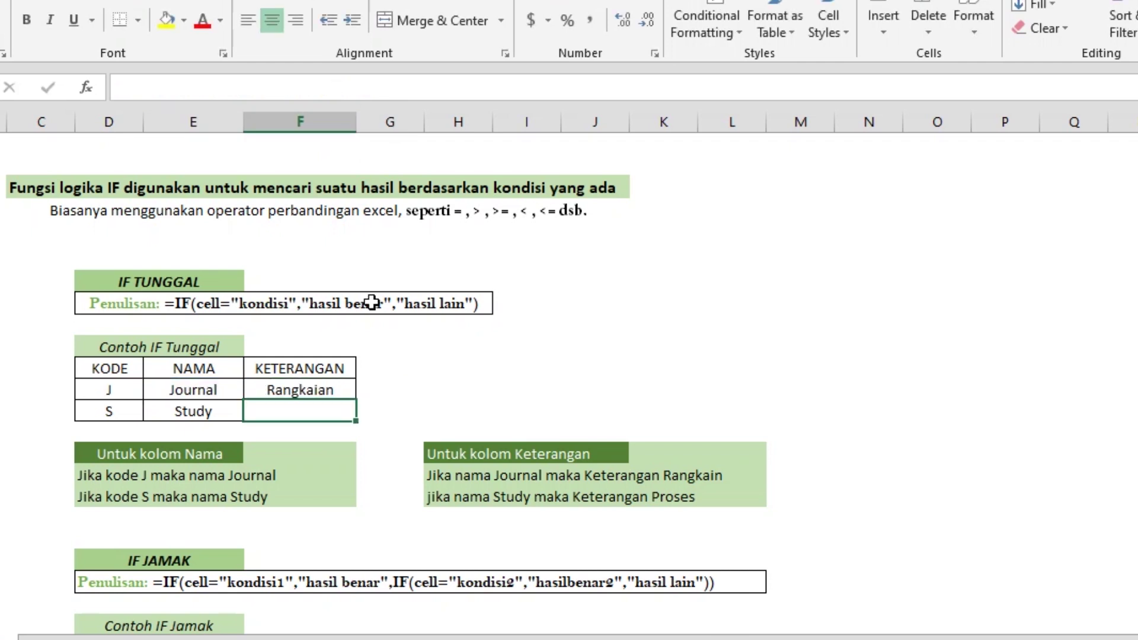
- Fill the KETERANGAN formula down to the row for code S and check the formulas in both cells
{"action": "left_click", "coordinate": [340, 390]}
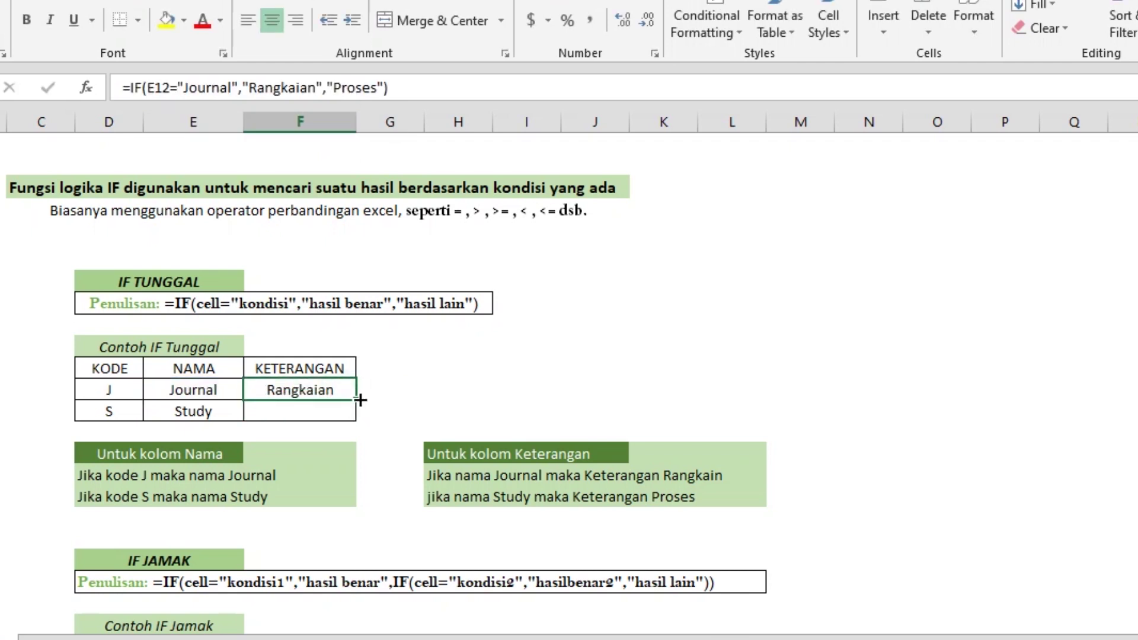
{"action": "left_click_drag", "start_coordinate": [358, 400], "coordinate": [363, 414]}
{"action": "left_click", "coordinate": [273, 402]}
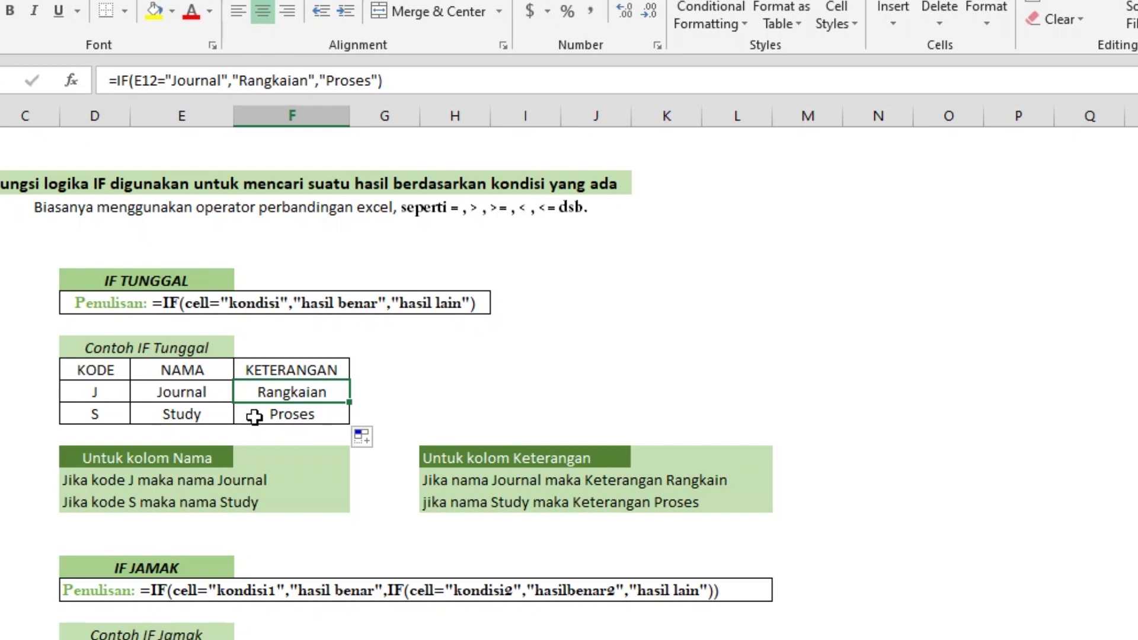
{"action": "left_click", "coordinate": [285, 415]}
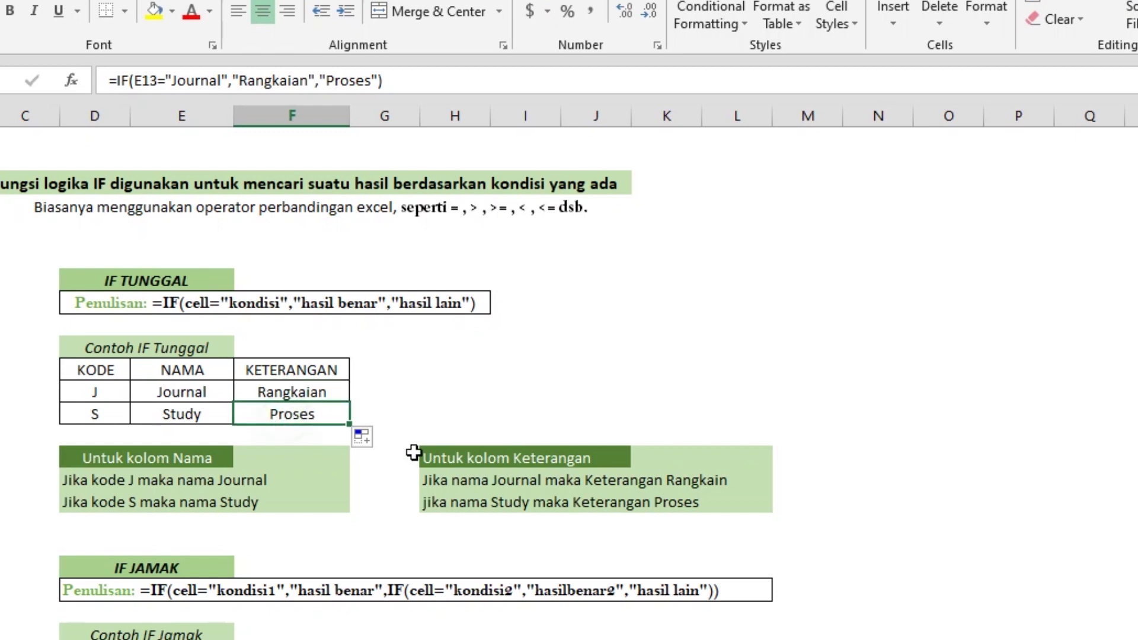
- Examine the IF JAMAK syntax line, from the equals sign through both conditions and results to the closing brackets
{"action": "scroll", "coordinate": [478, 426], "scroll_direction": "down", "scroll_amount": 3}
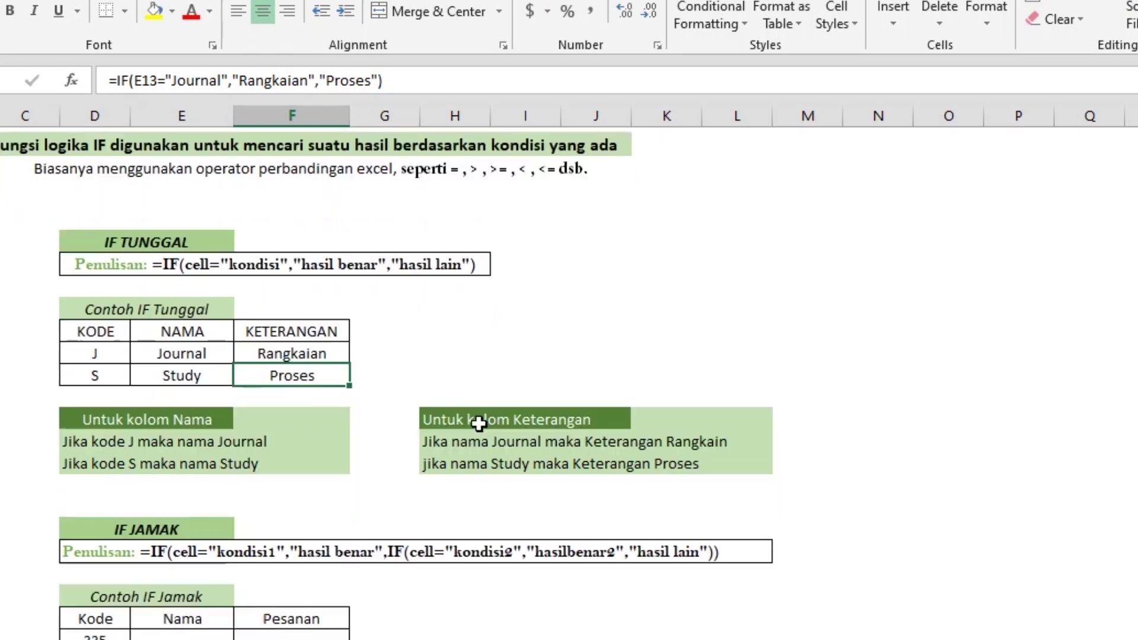
{"action": "scroll", "coordinate": [479, 423], "scroll_direction": "down", "scroll_amount": 1}
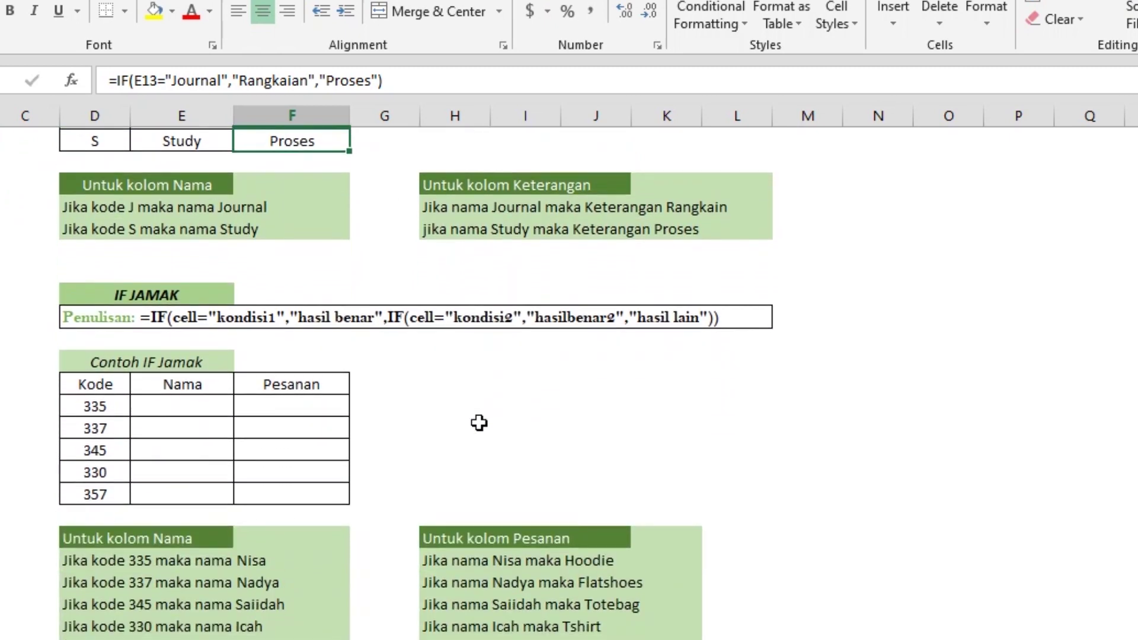
{"action": "scroll", "coordinate": [188, 350], "scroll_direction": "down", "scroll_amount": 1}
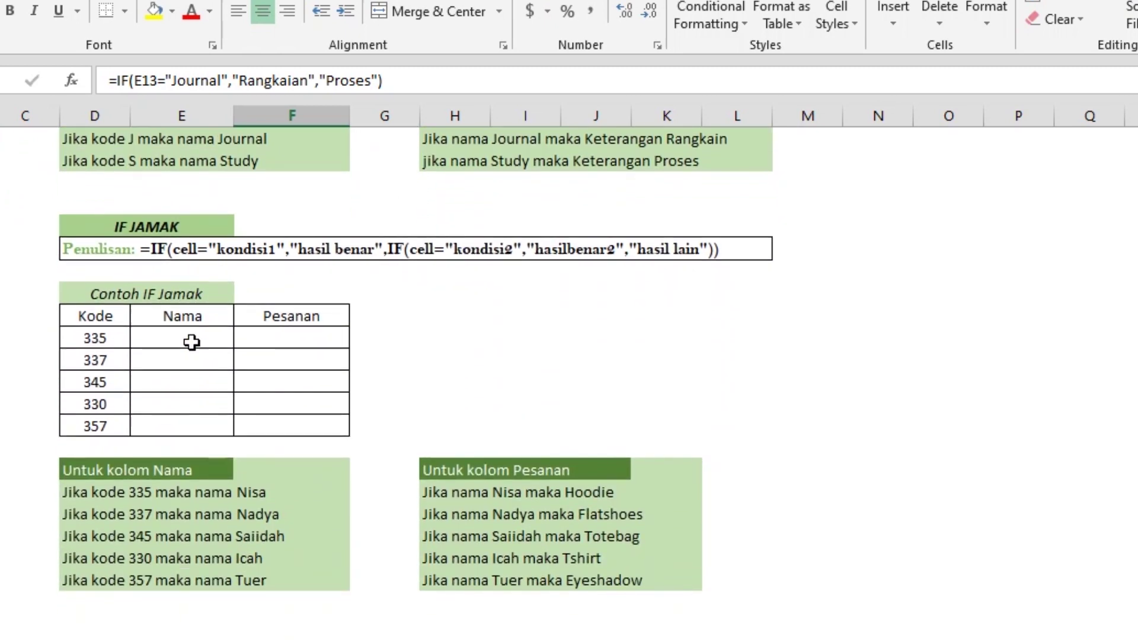
{"action": "left_click", "coordinate": [107, 250]}
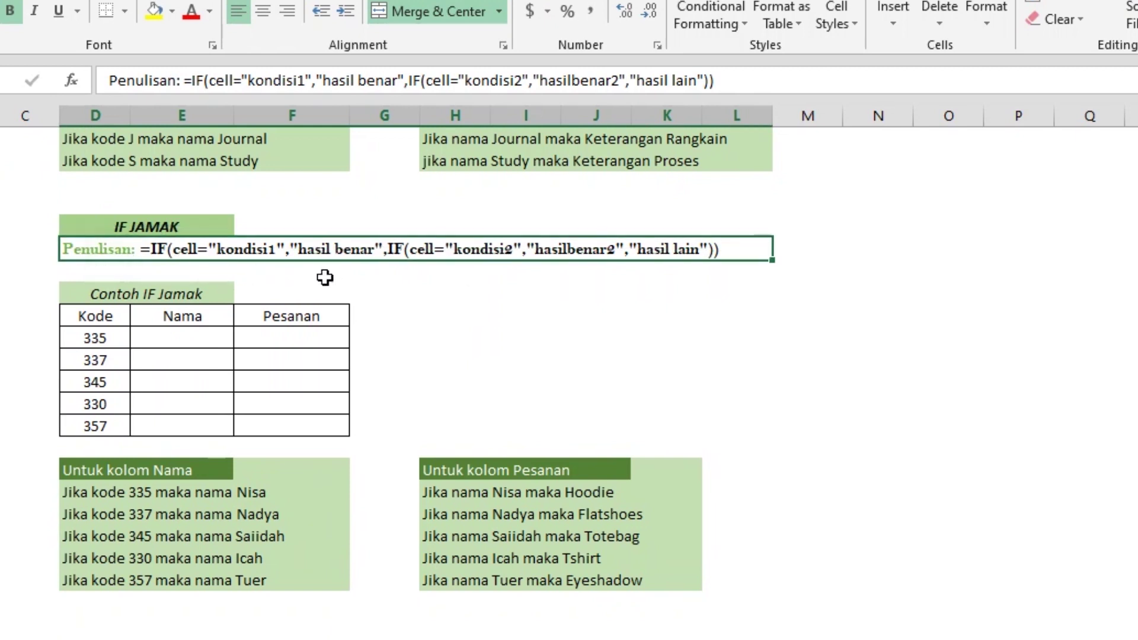
{"action": "double_click", "coordinate": [148, 250]}
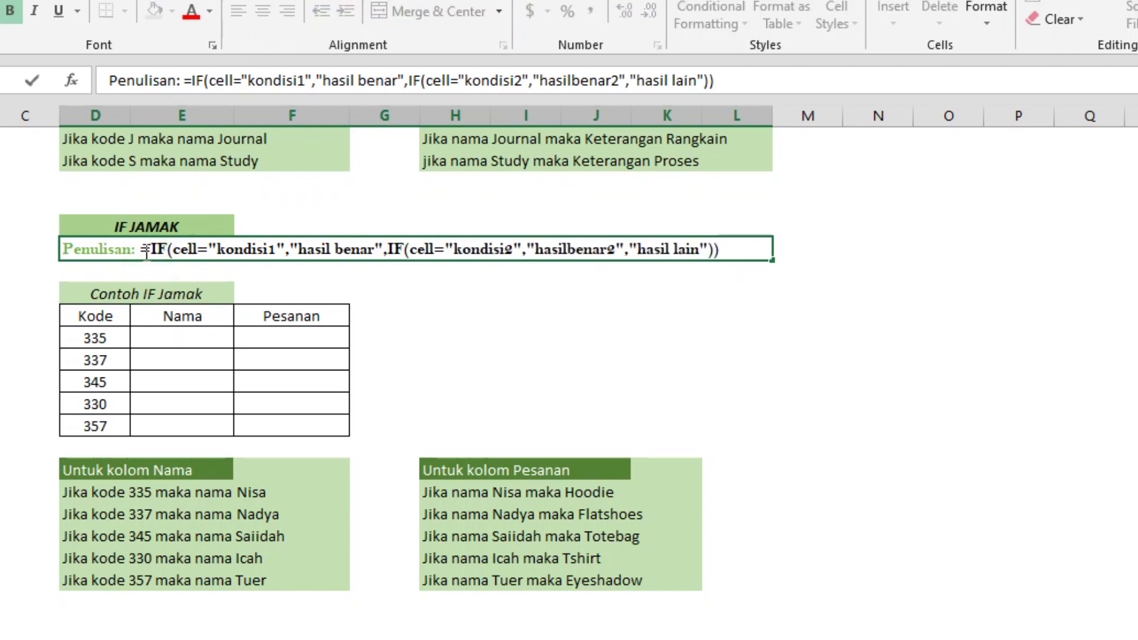
{"action": "left_click", "coordinate": [144, 251]}
{"action": "left_click_drag", "start_coordinate": [136, 249], "coordinate": [729, 254]}
{"action": "left_click", "coordinate": [726, 252]}
- Review the Nama and Pesanan headers of the Contoh IF Jamak table and the code rules given for the Nama column
{"action": "left_click", "coordinate": [202, 335]}
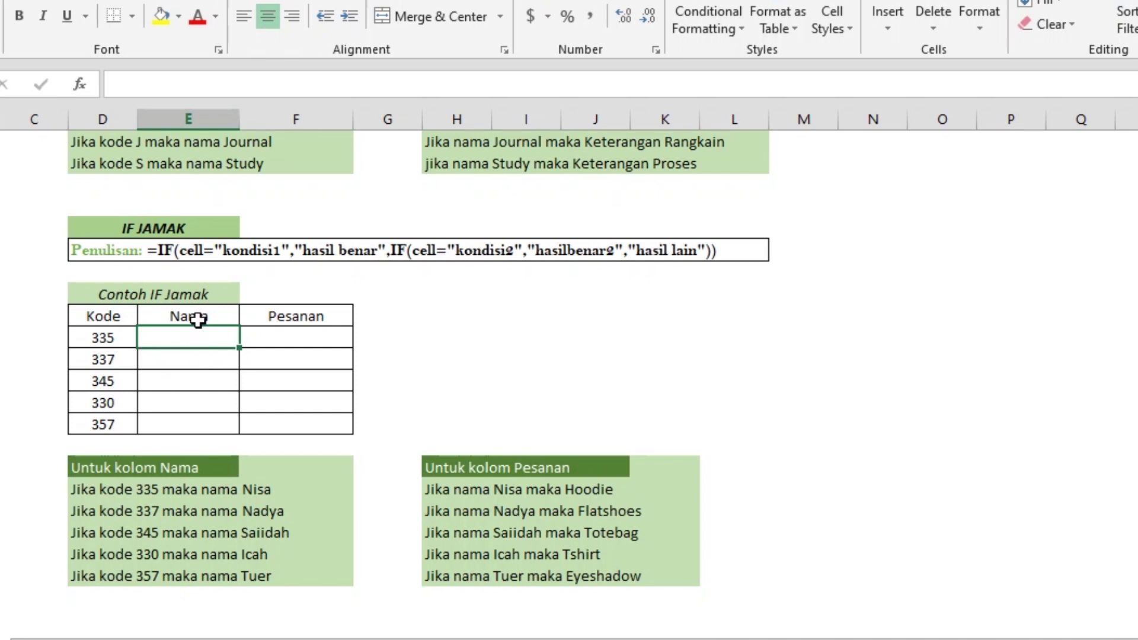
{"action": "left_click", "coordinate": [198, 320]}
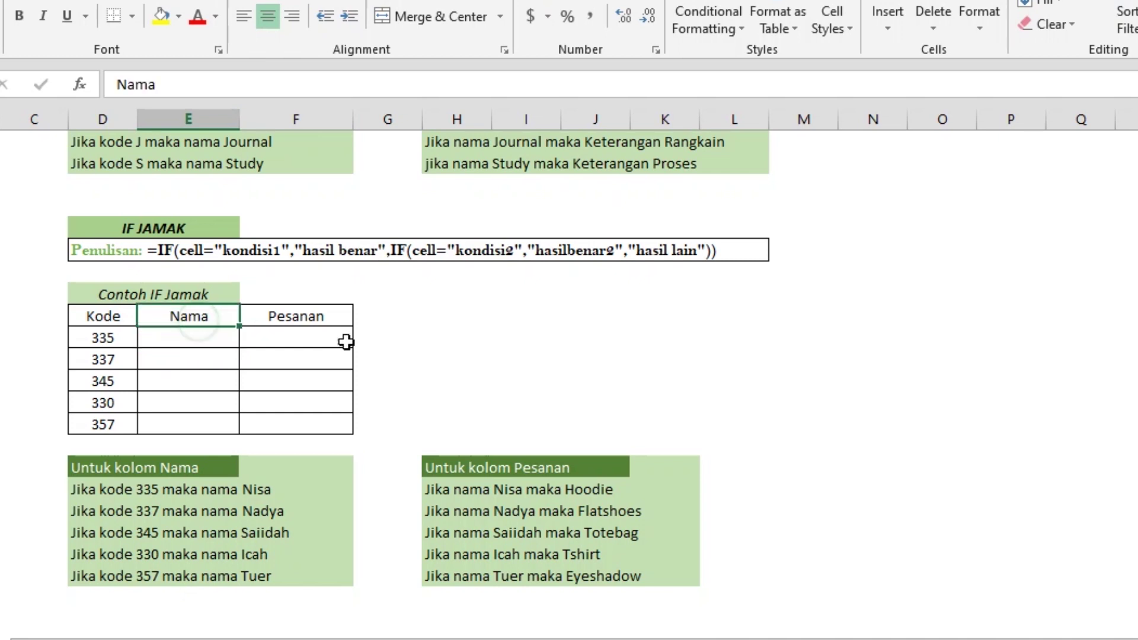
{"action": "left_click", "coordinate": [326, 322]}
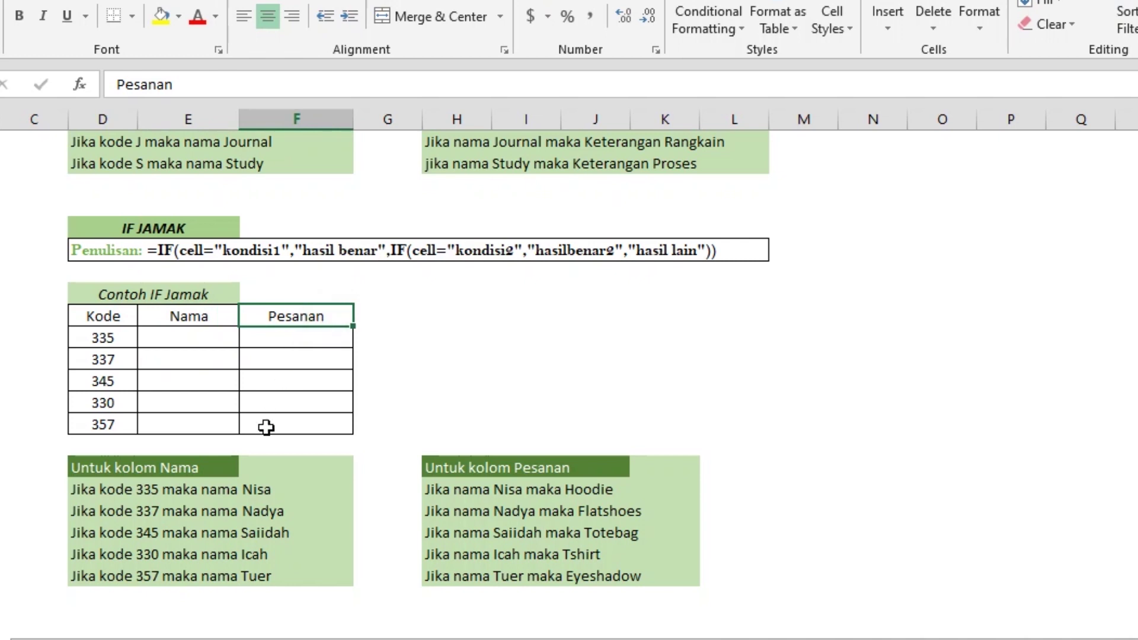
{"action": "left_click", "coordinate": [215, 470]}
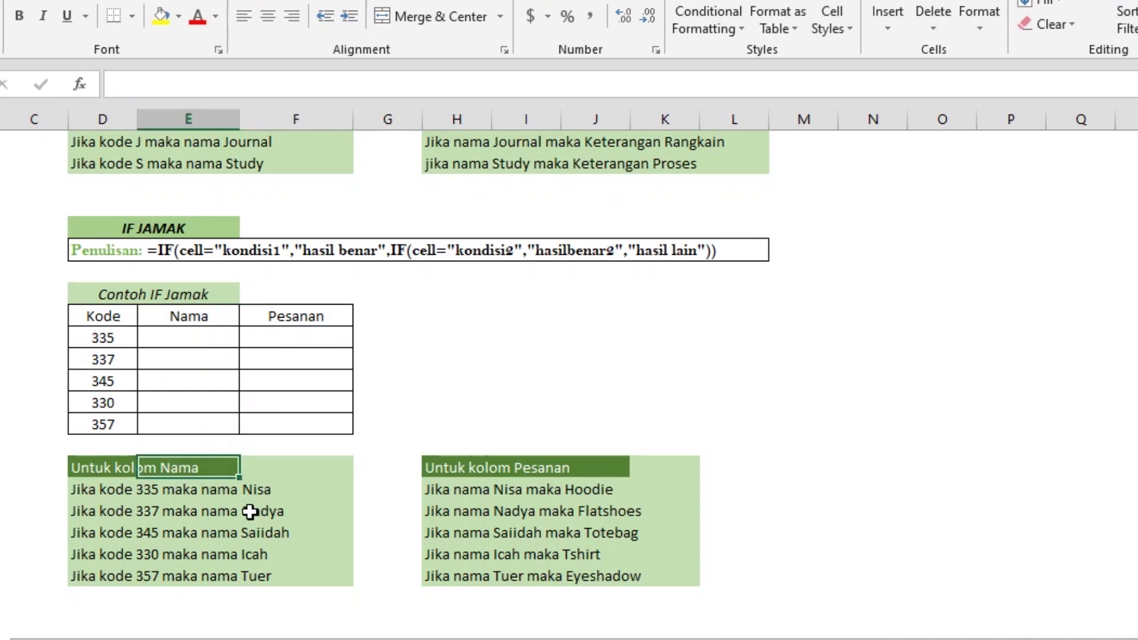
{"action": "left_click", "coordinate": [125, 509]}
{"action": "left_click", "coordinate": [125, 490]}
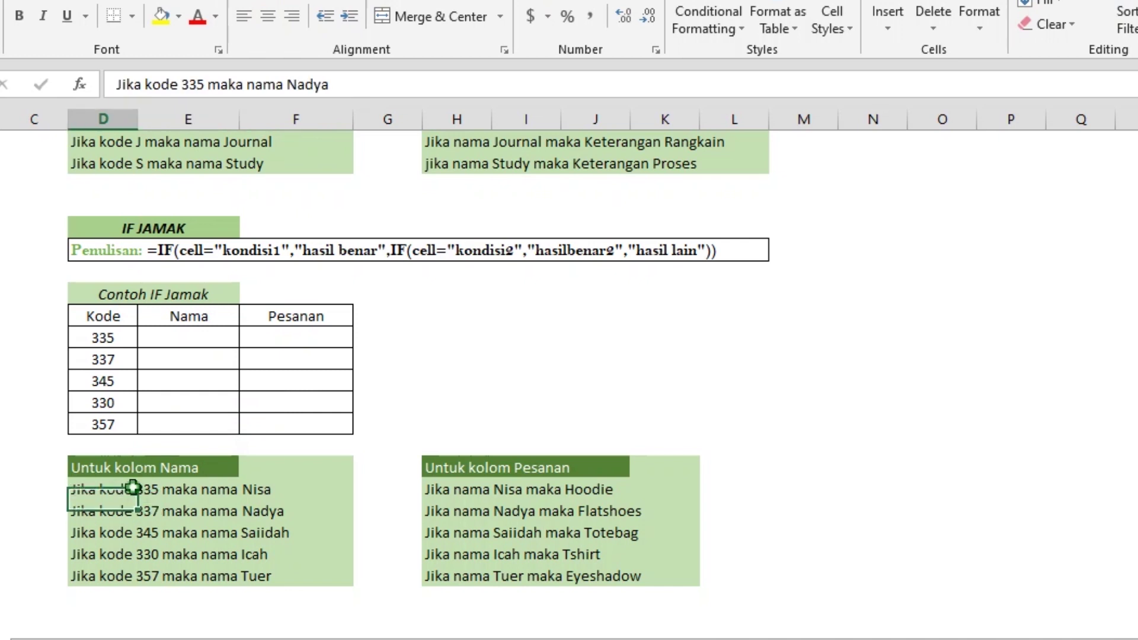
{"action": "left_click", "coordinate": [260, 490]}
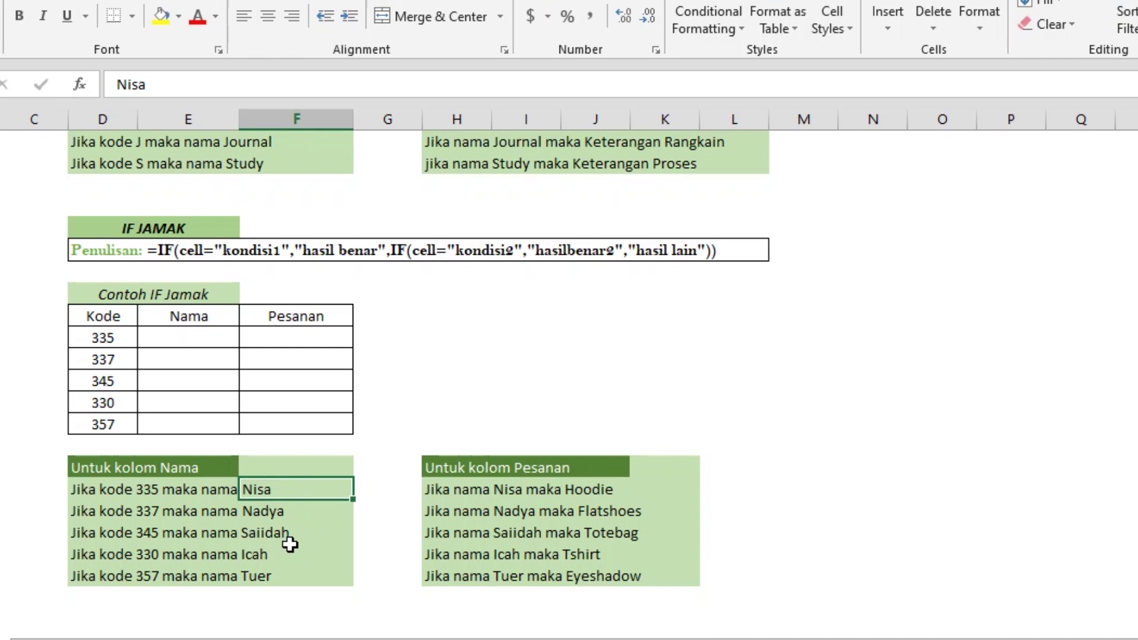
- Start an IF formula in the Nama cell for code 335, testing D25=335 and returning in quotes the name listed for that code
{"action": "left_click", "coordinate": [190, 337]}
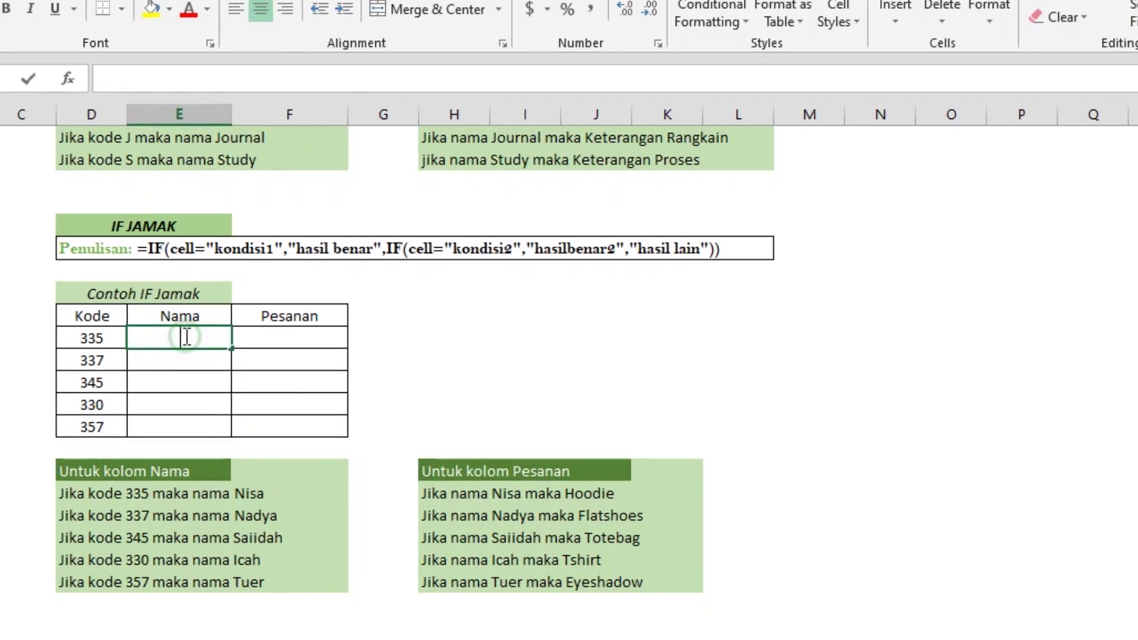
{"action": "left_click", "coordinate": [169, 79]}
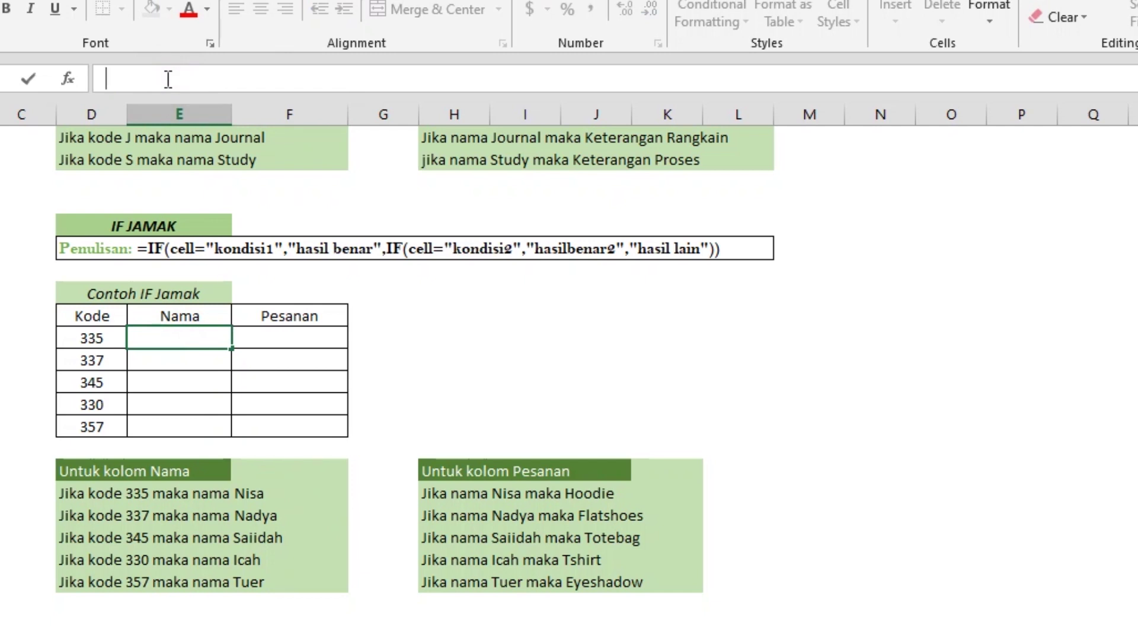
{"action": "type", "text": "=IF"}
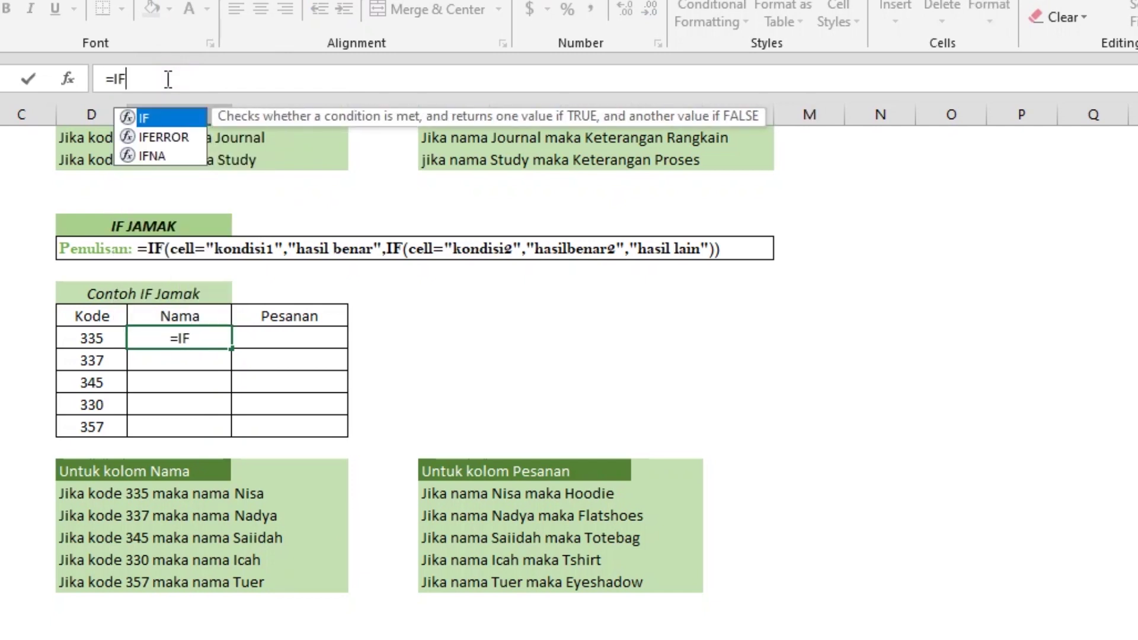
{"action": "type", "text": "("}
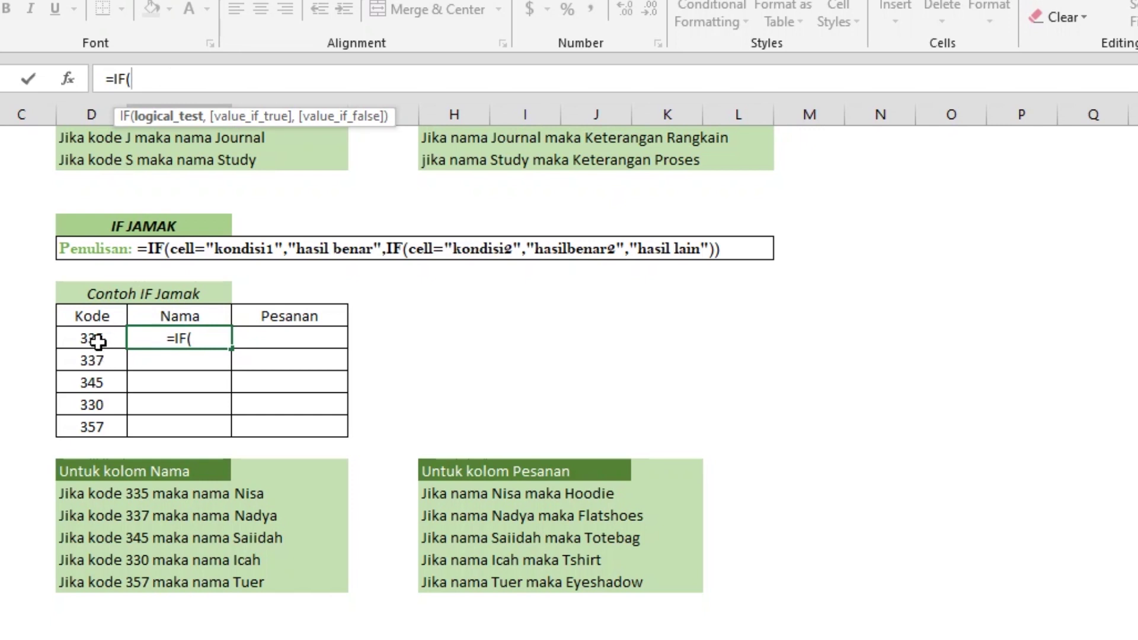
{"action": "left_click", "coordinate": [102, 317]}
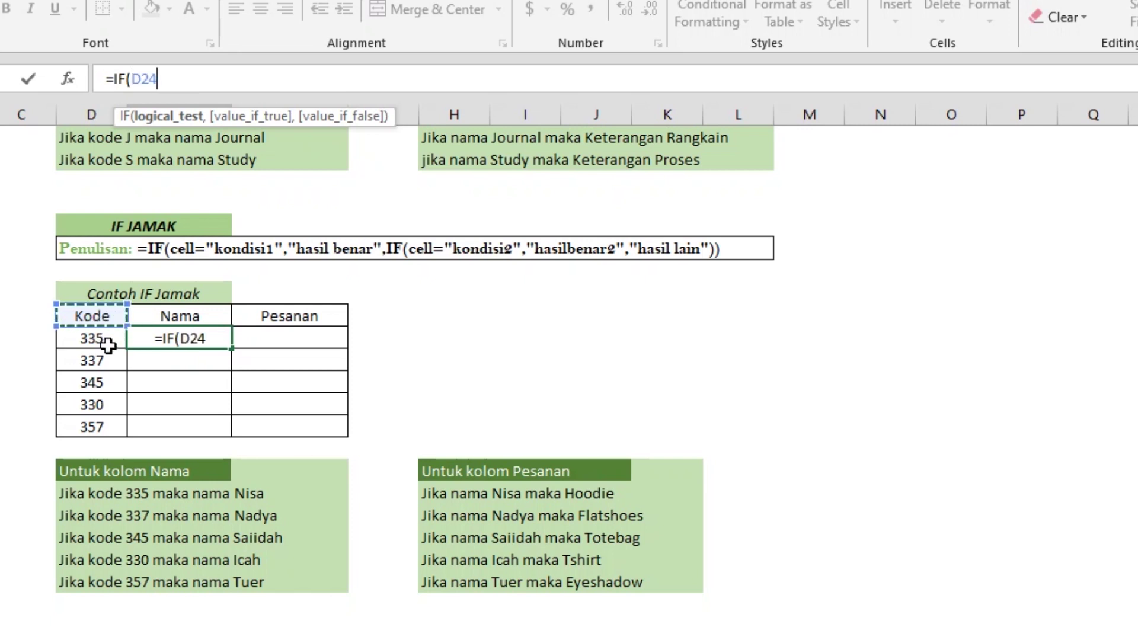
{"action": "left_click", "coordinate": [104, 341]}
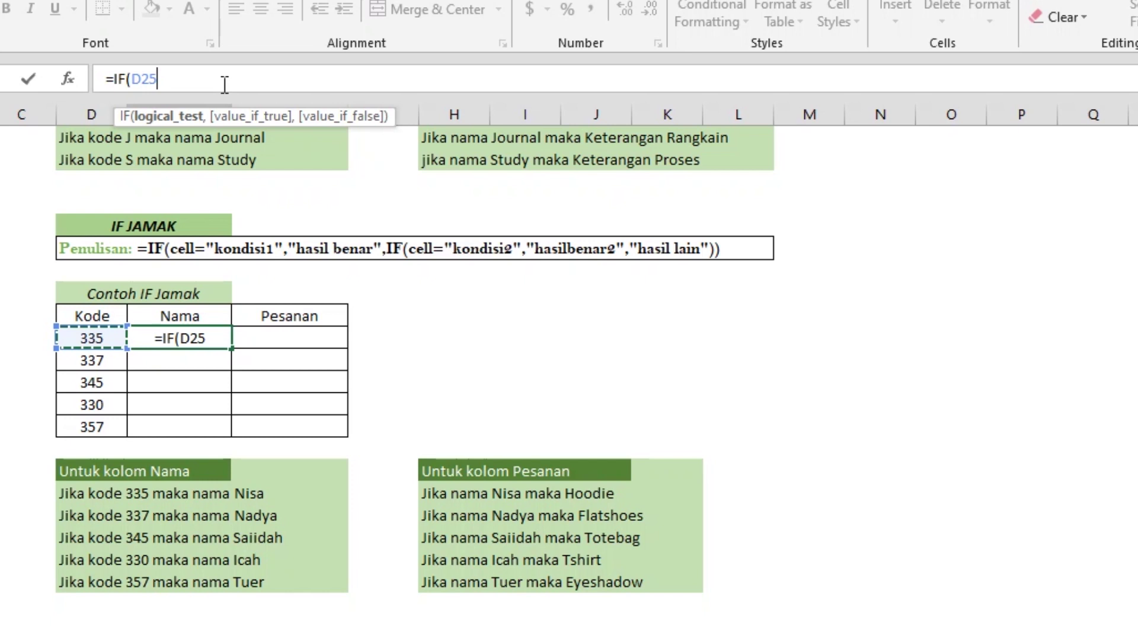
{"action": "type", "text": "=\""}
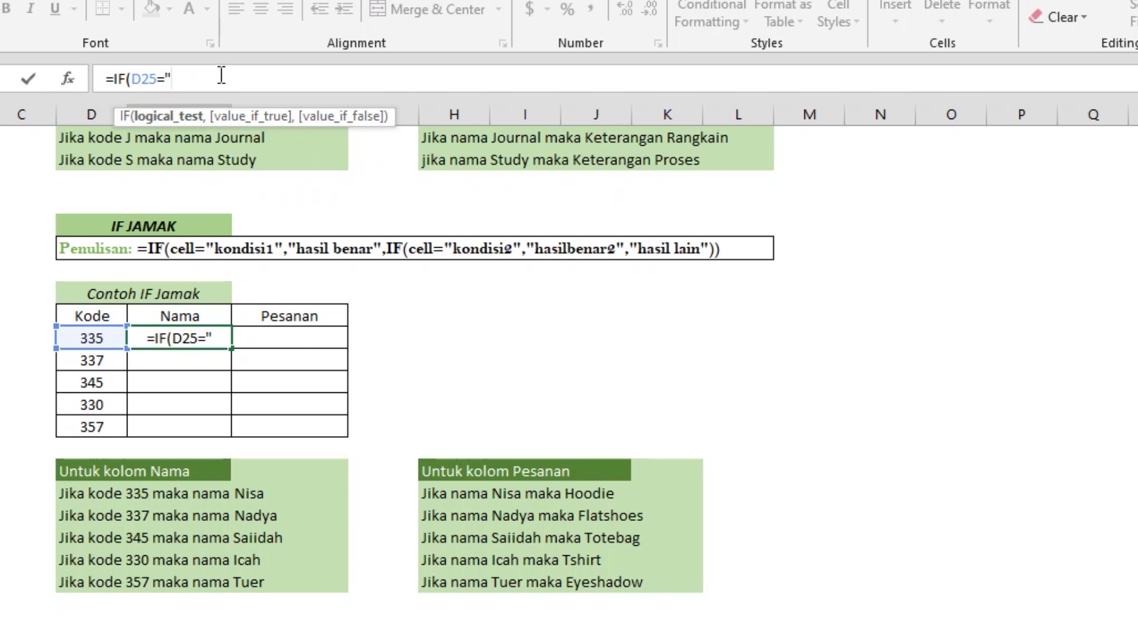
{"action": "key", "text": "BackSpace"}
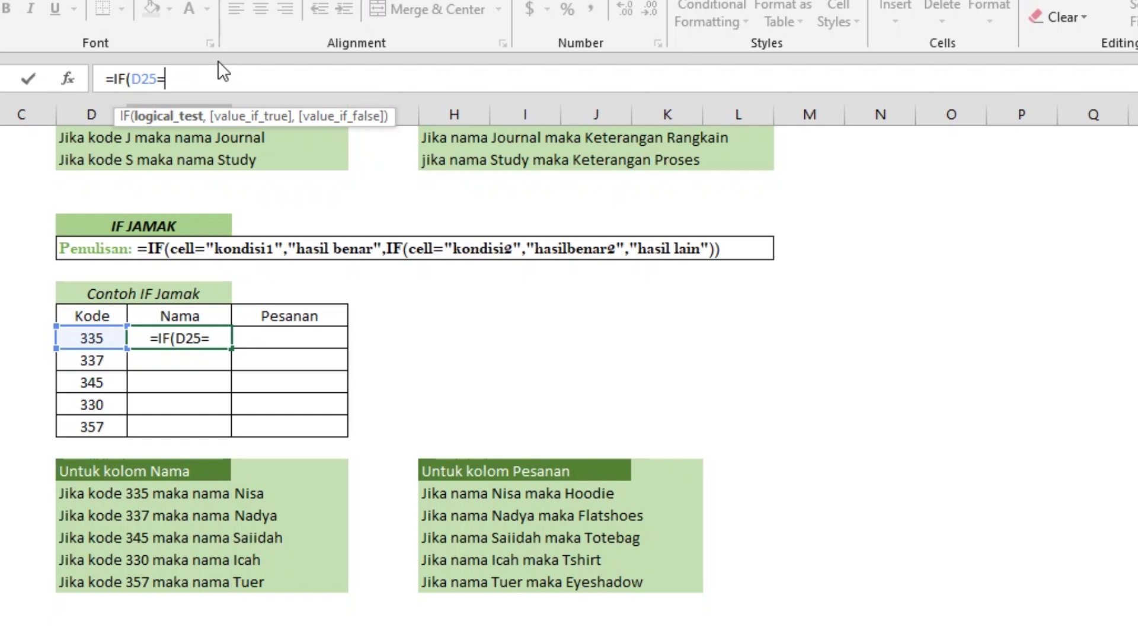
{"action": "type", "text": "335"}
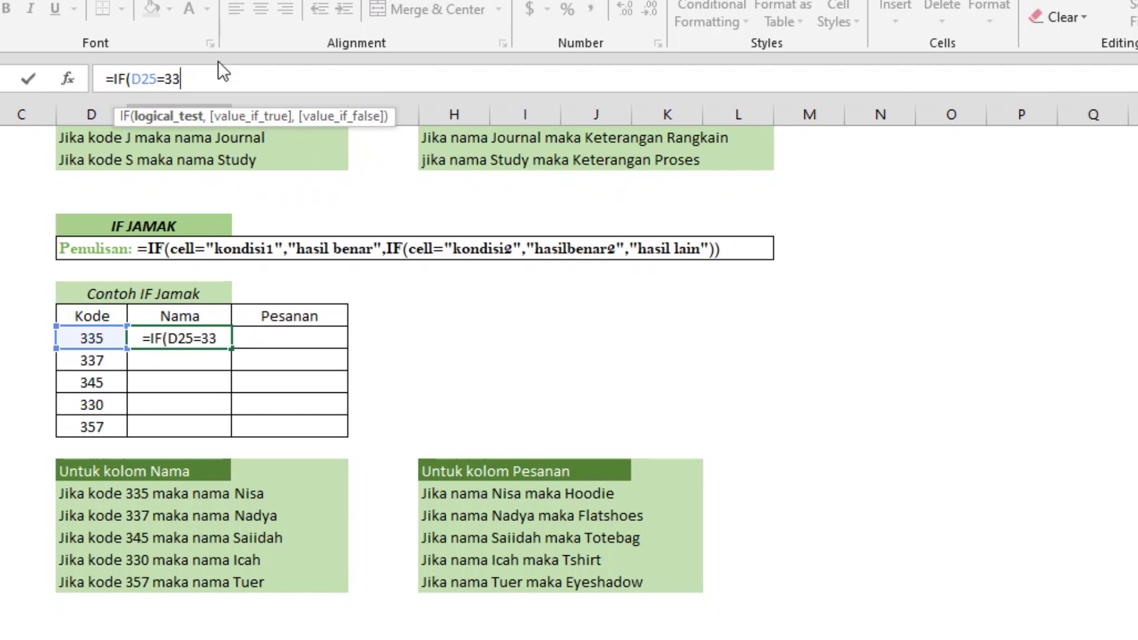
{"action": "type", "text": ","}
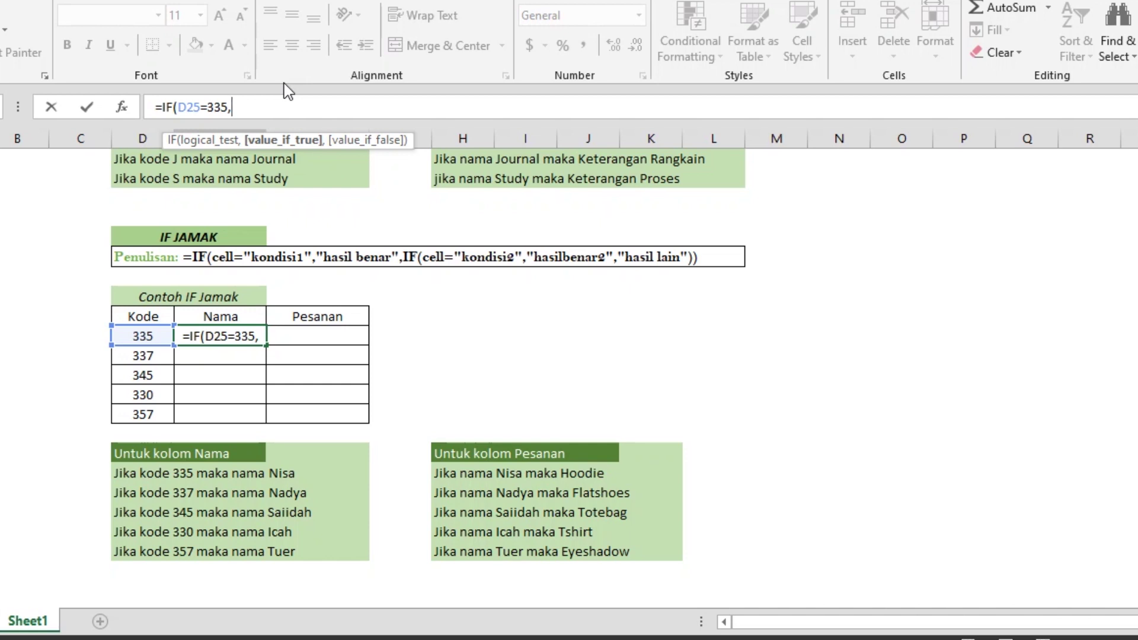
{"action": "type", "text": "\""}
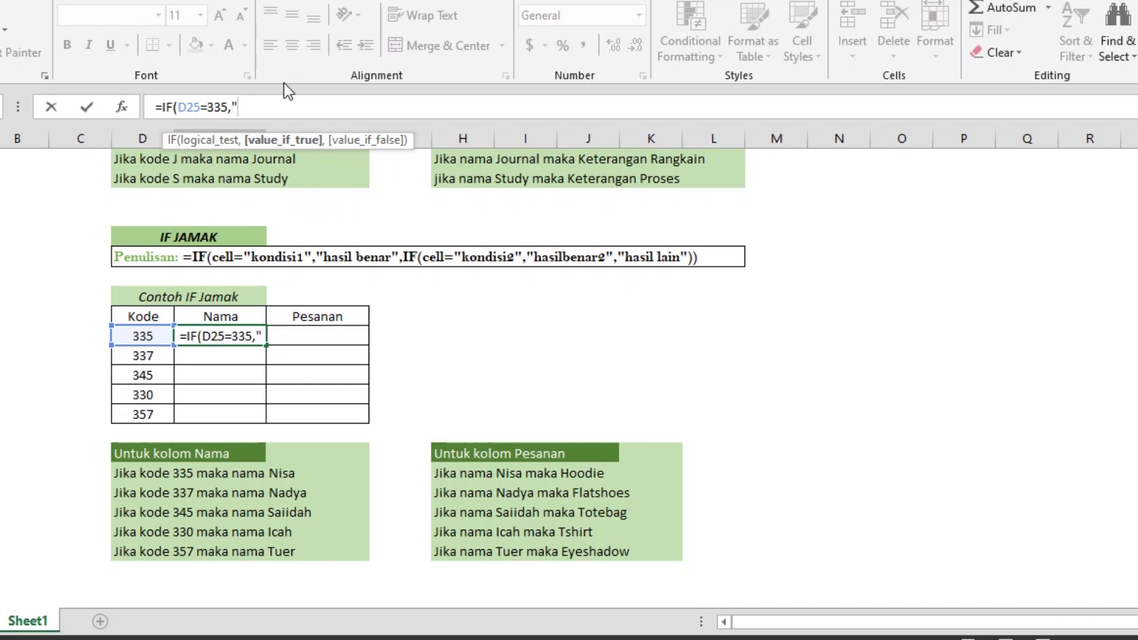
{"action": "type", "text": "Nisa"}
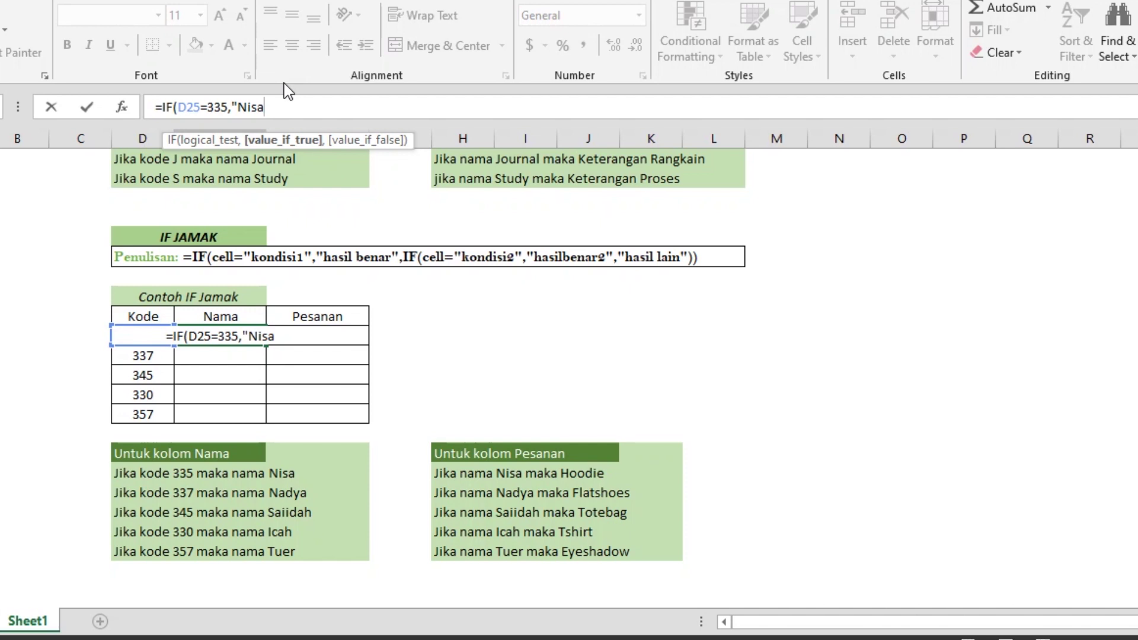
{"action": "type", "text": "\","}
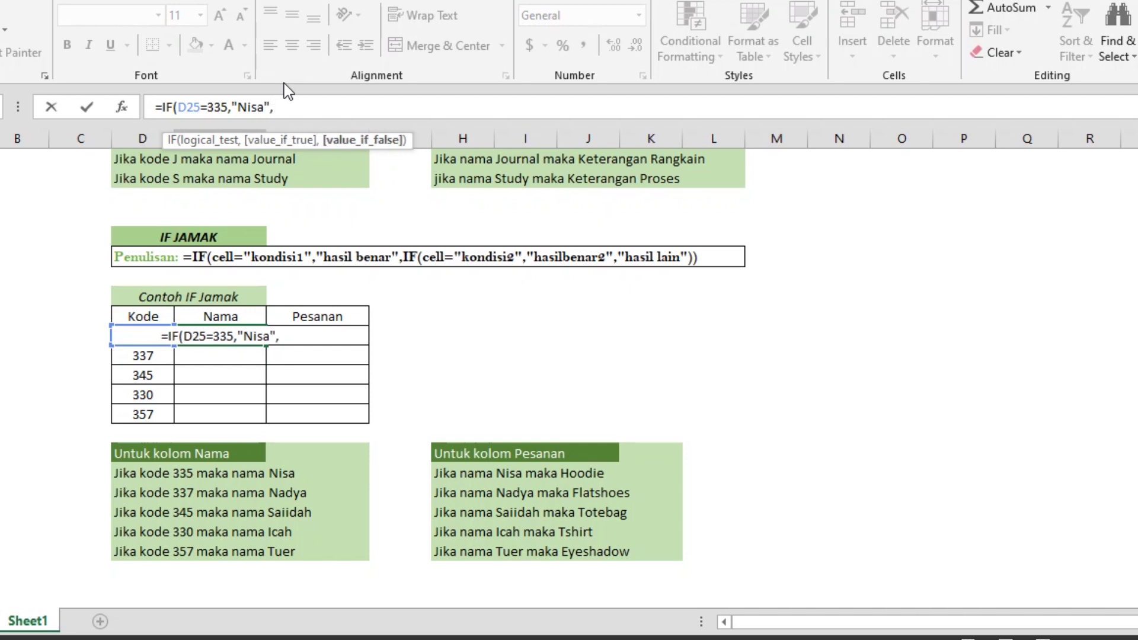
- Nest a second IF in the formula that tests D25=337 and returns the quoted name listed for code 337
{"action": "type", "text": "IF"}
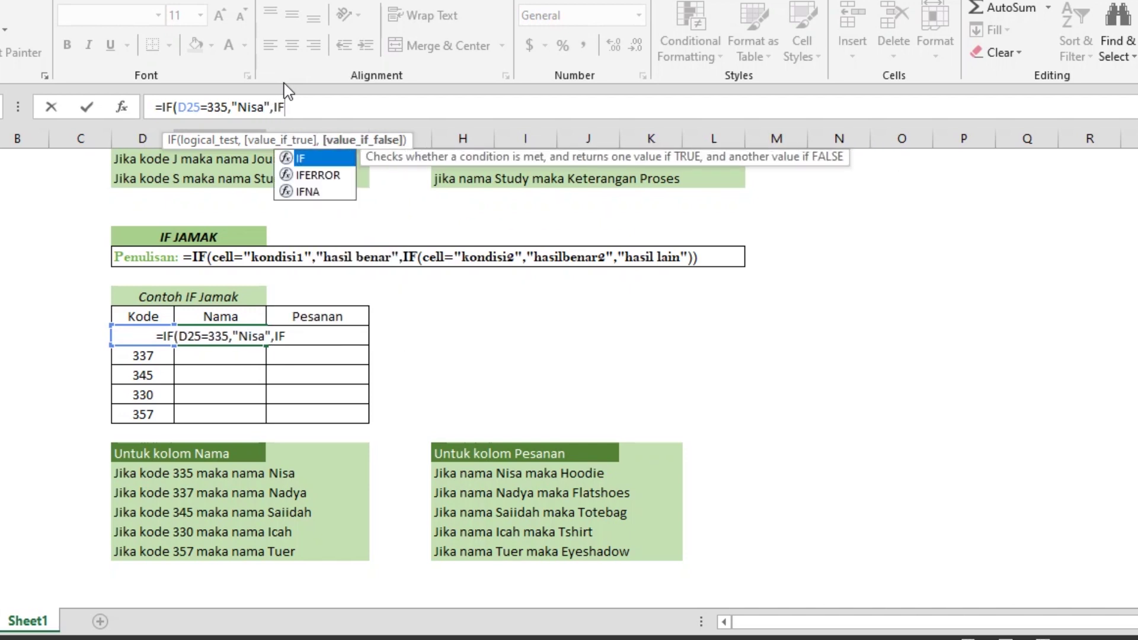
{"action": "type", "text": "("}
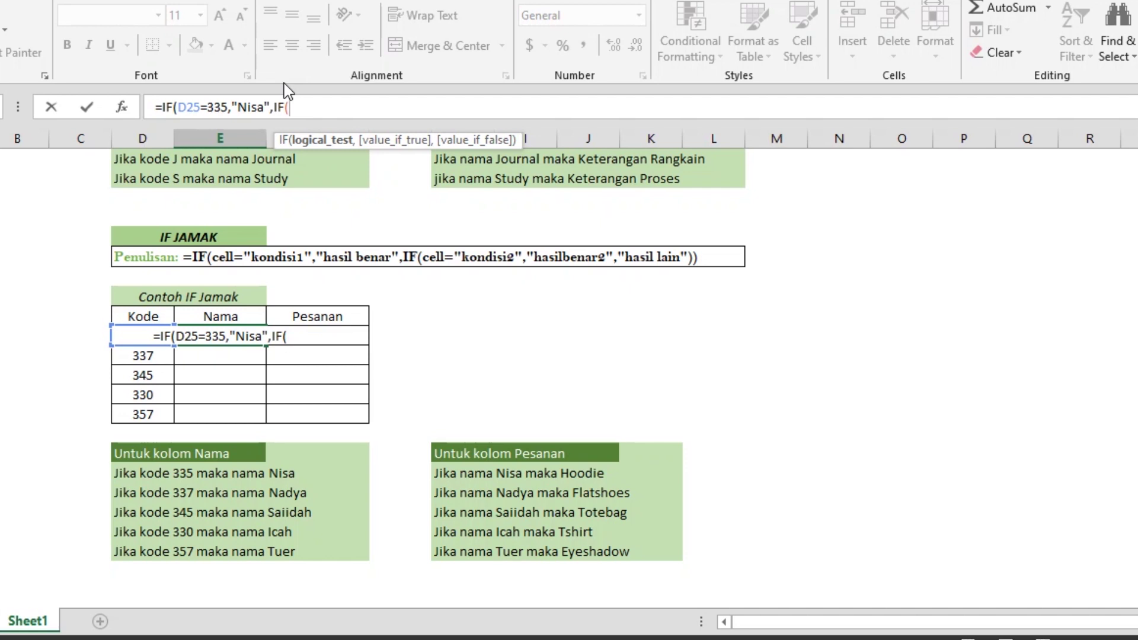
{"action": "type", "text": "D25"}
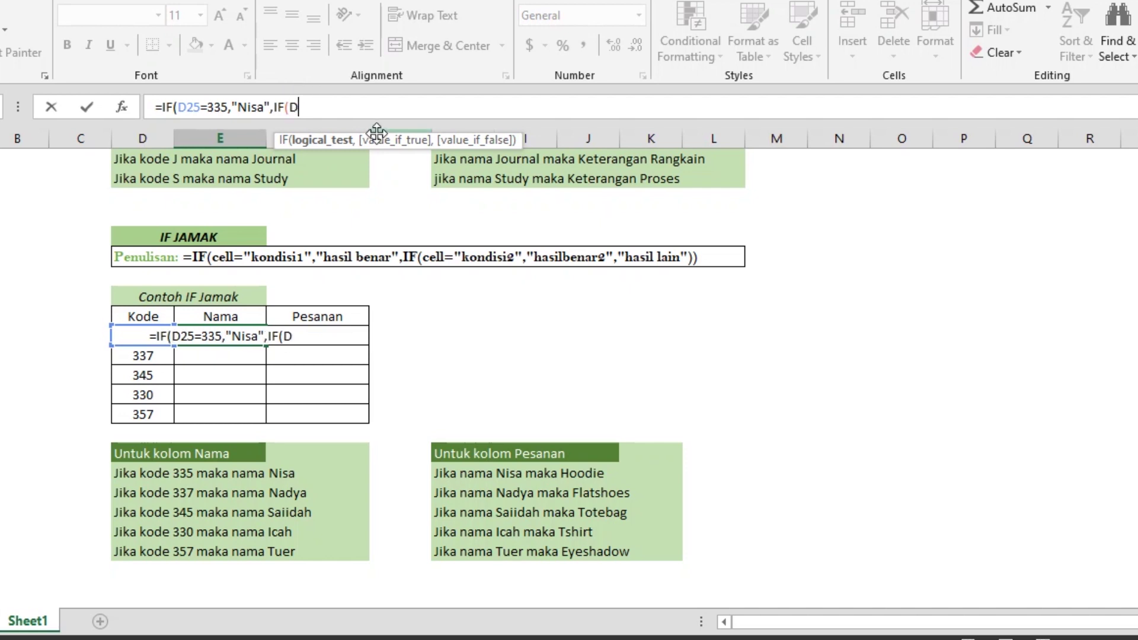
{"action": "type", "text": "="}
{"action": "type", "text": "33"}
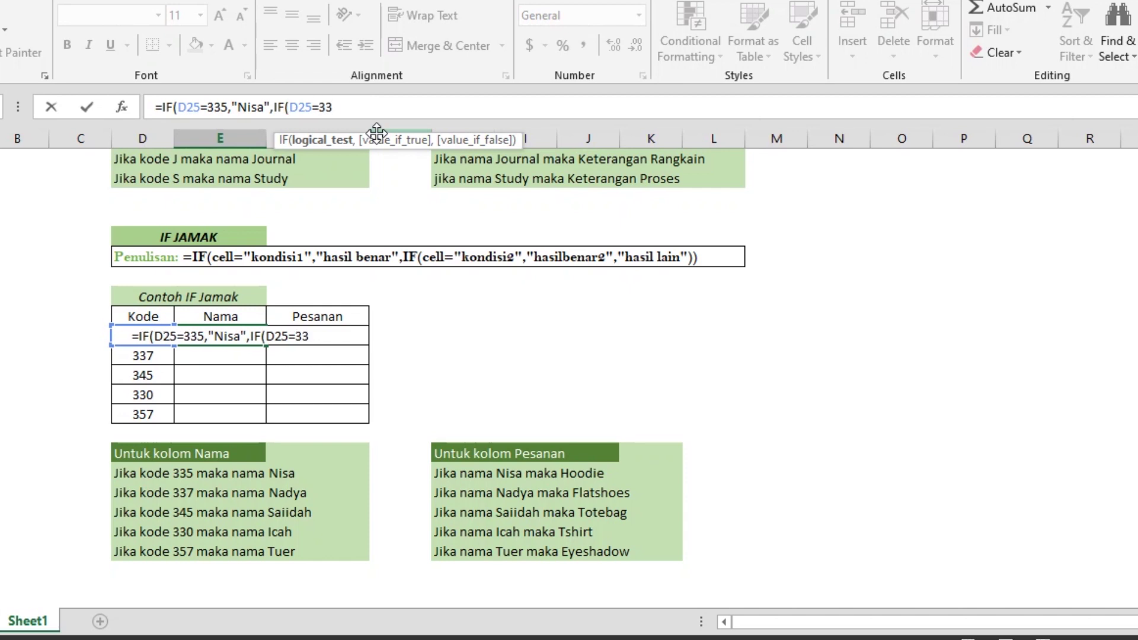
{"action": "type", "text": "7,\""}
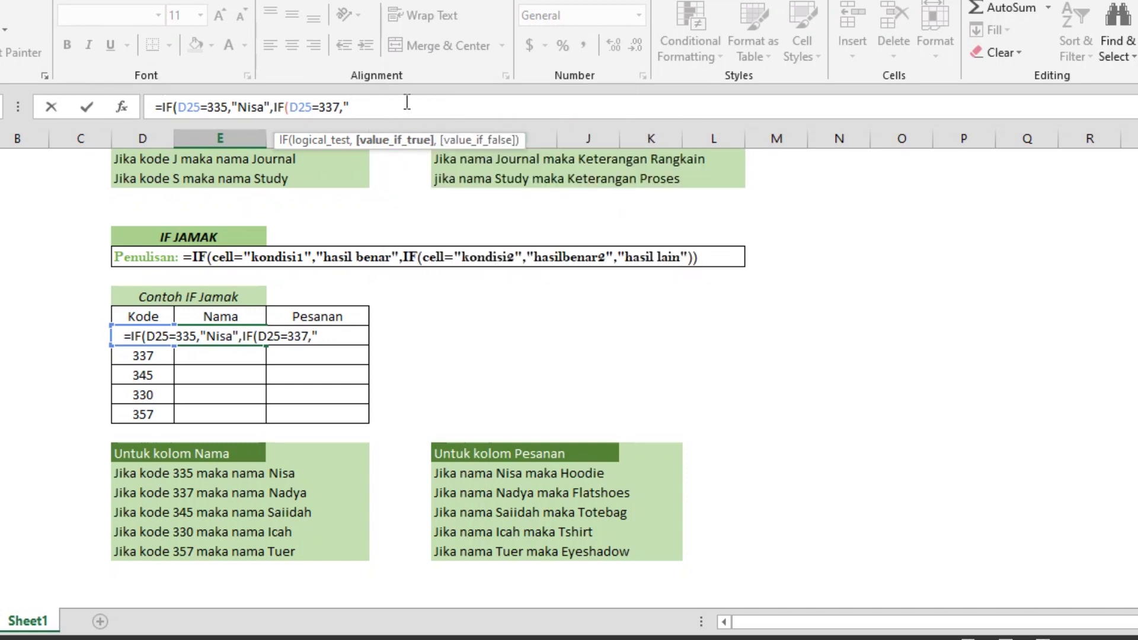
{"action": "type", "text": "Nadya"}
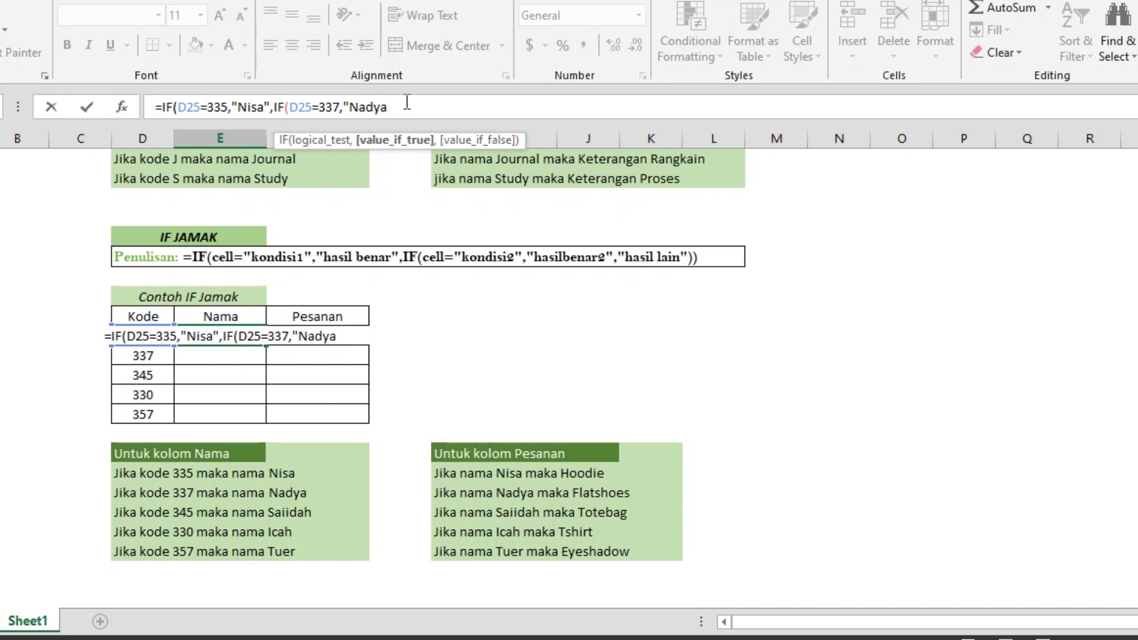
{"action": "type", "text": "\","}
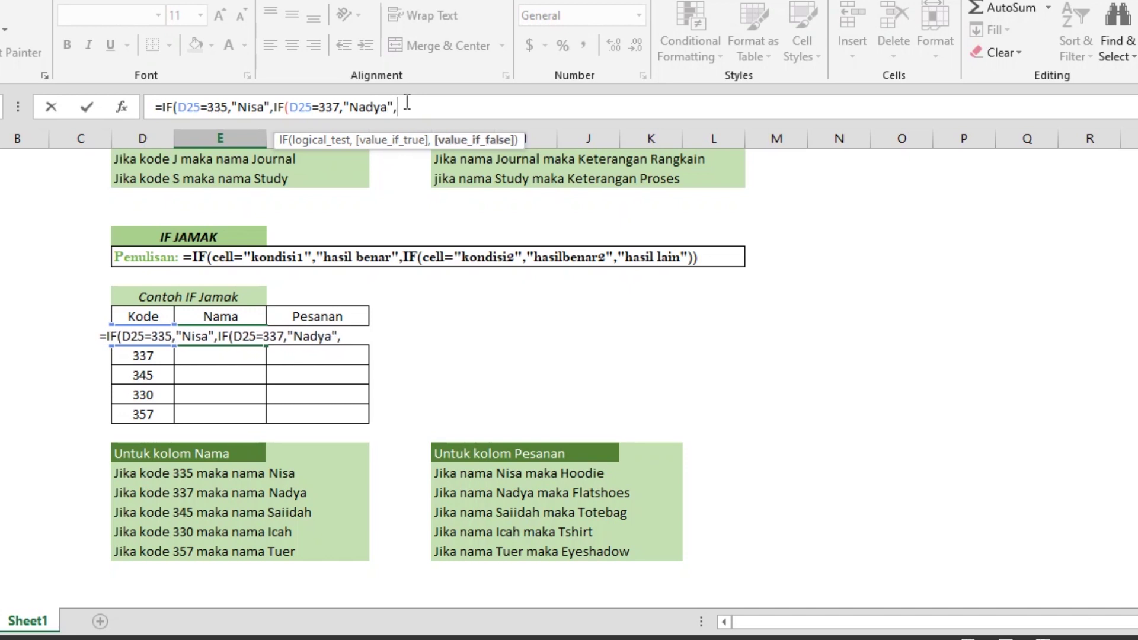
- Nest a third IF in the formula that tests D25=345 and returns the quoted name listed for code 345
{"action": "type", "text": "IF("}
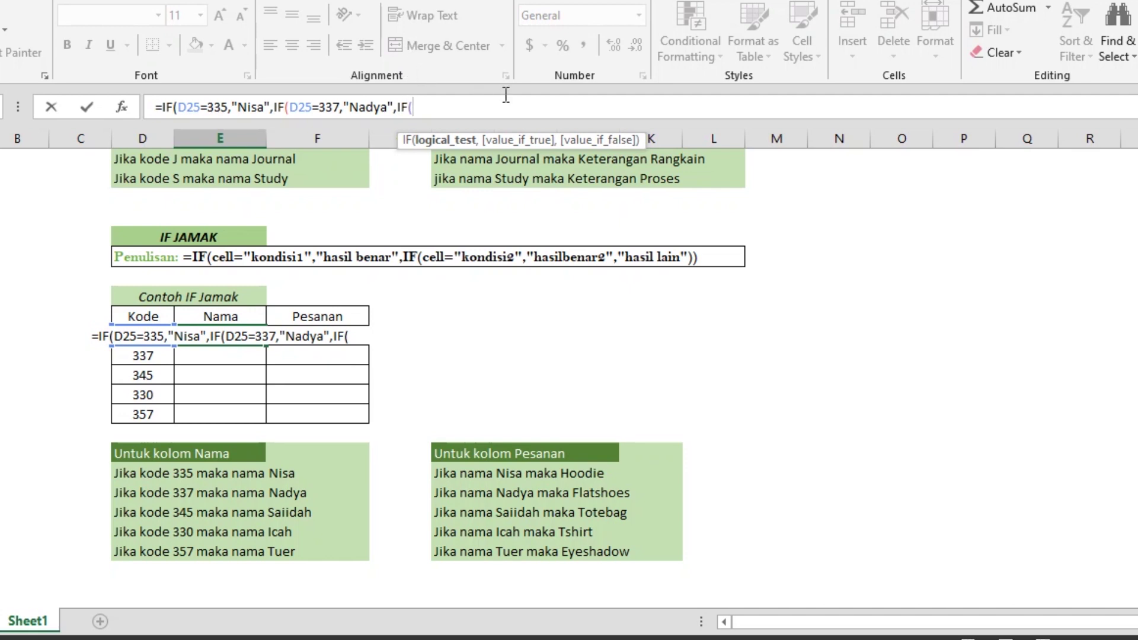
{"action": "type", "text": "D25"}
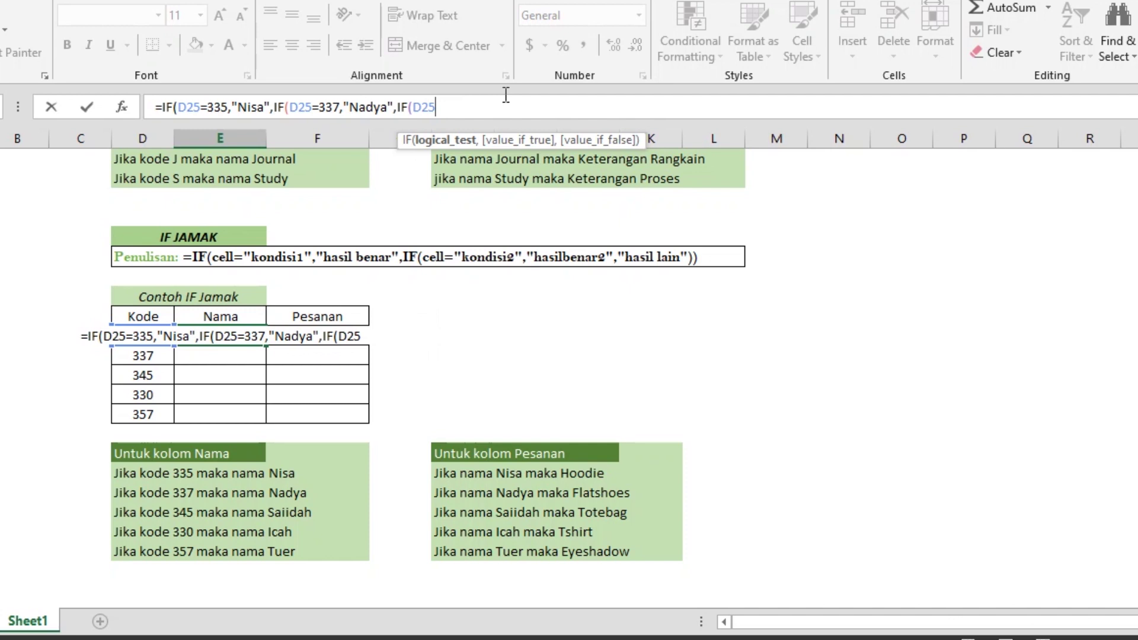
{"action": "type", "text": "="}
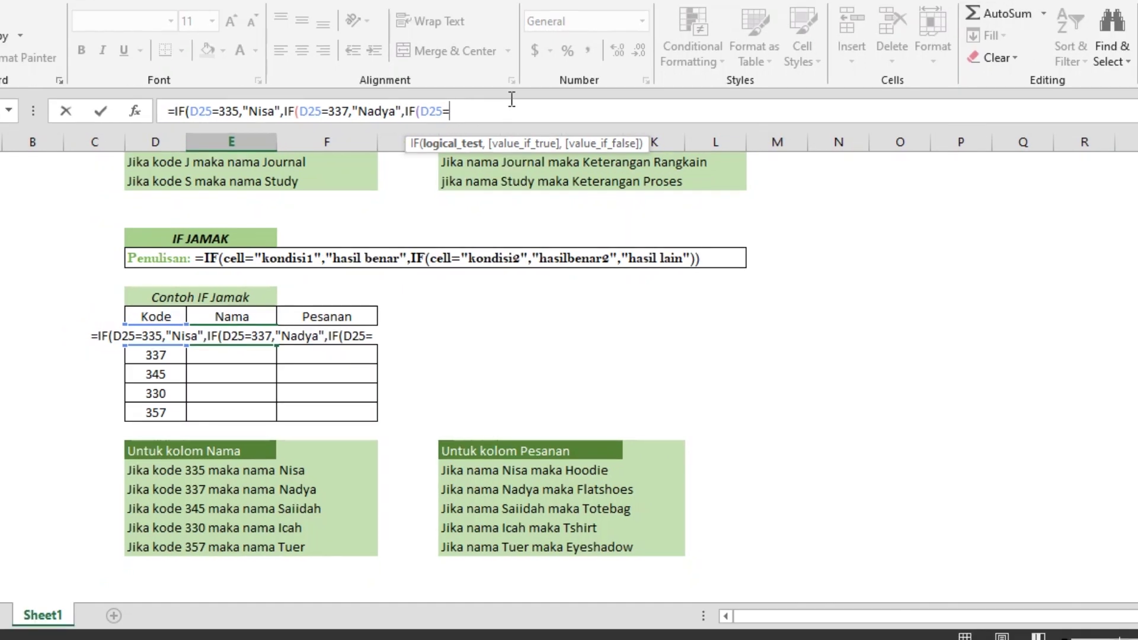
{"action": "type", "text": "345"}
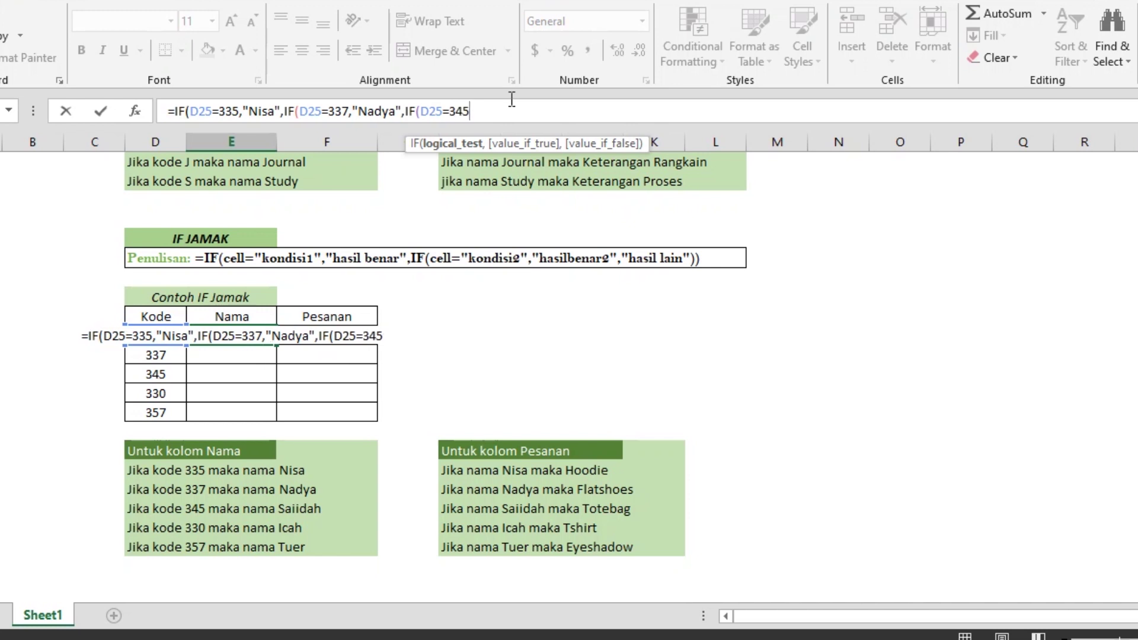
{"action": "type", "text": ",\""}
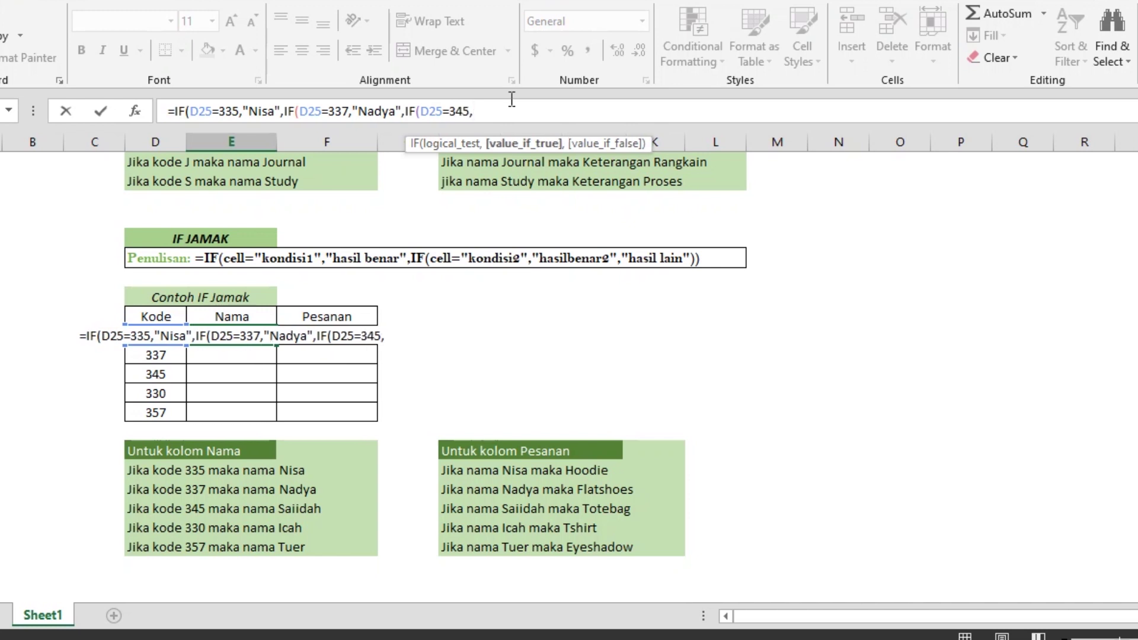
{"action": "type", "text": "Saii"}
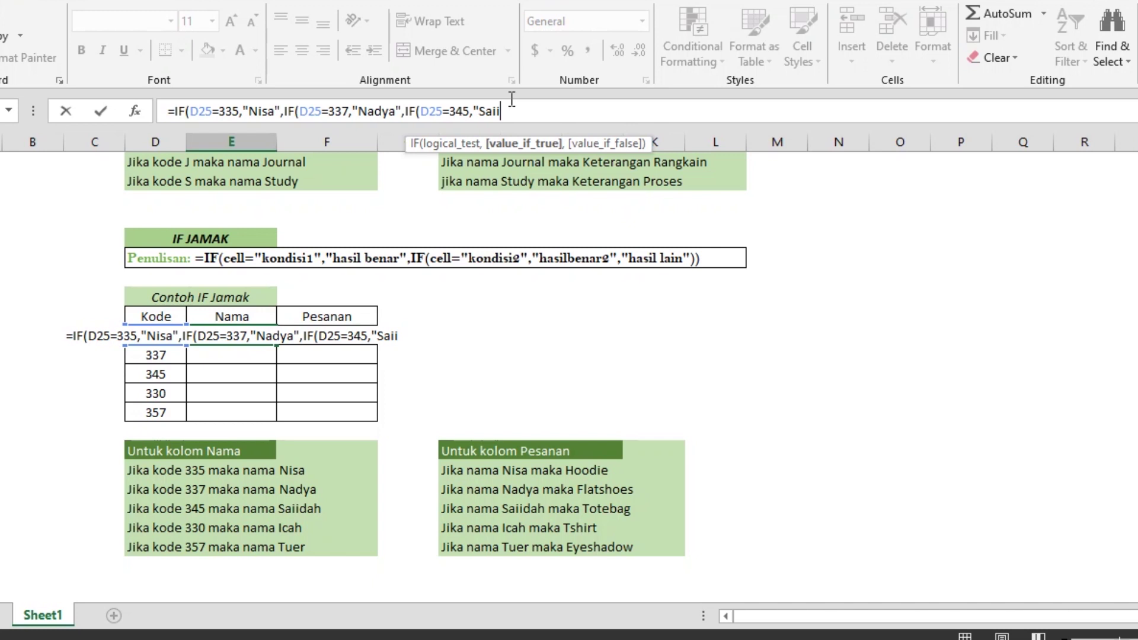
{"action": "type", "text": "dah\""}
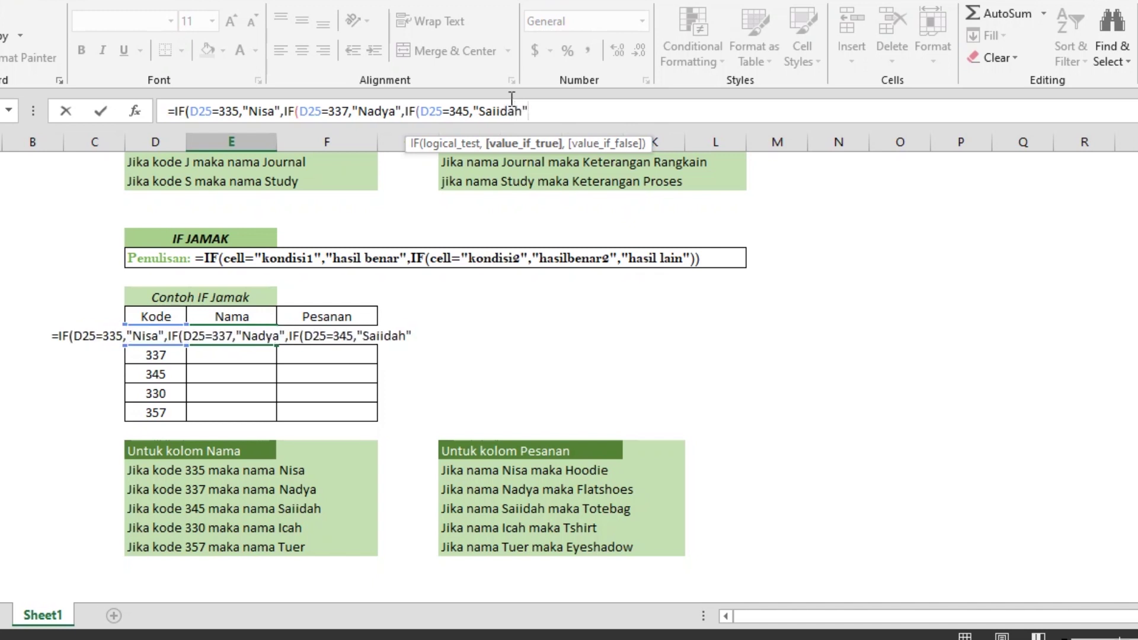
- Nest a fourth IF in the formula that tests D25=330 and returns the quoted name listed for code 330
{"action": "type", "text": ",IF"}
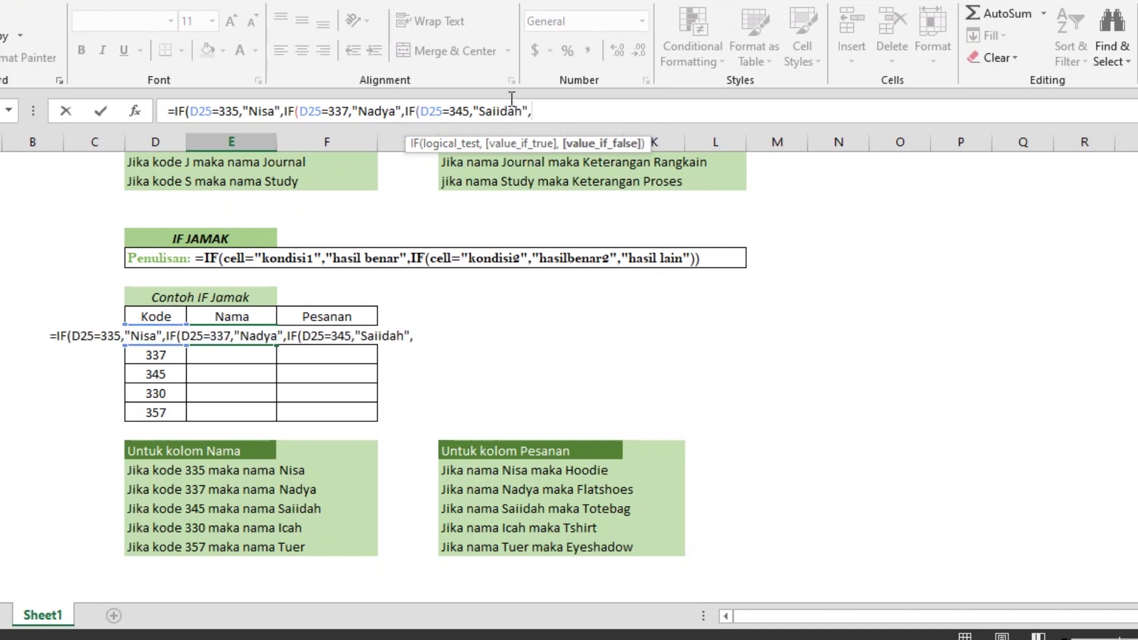
{"action": "type", "text": "(D25"}
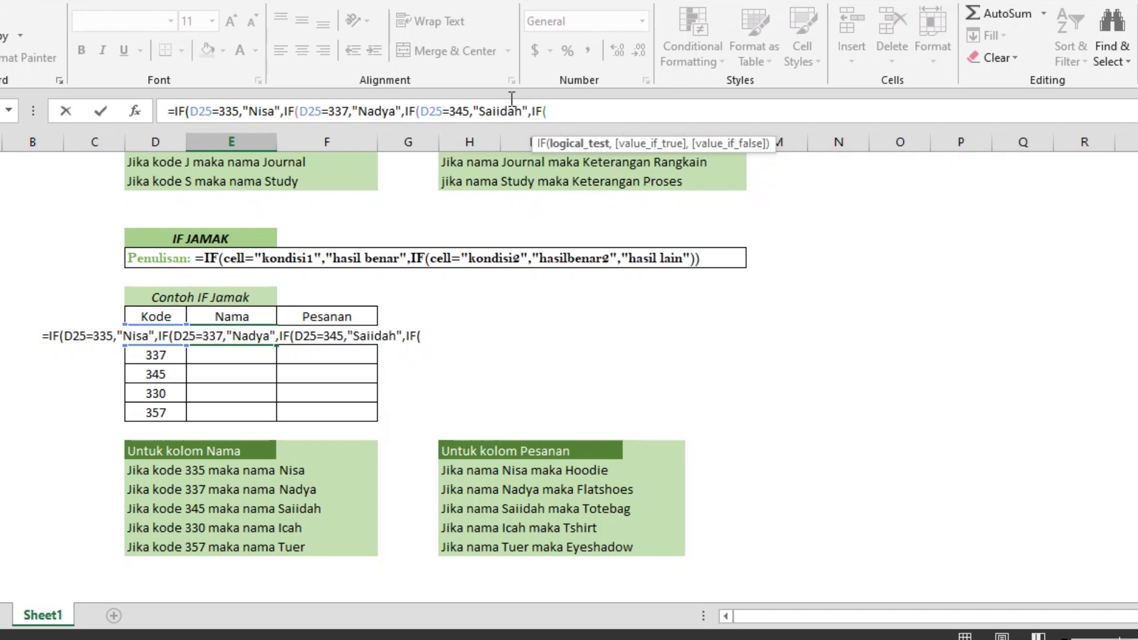
{"action": "type", "text": "="}
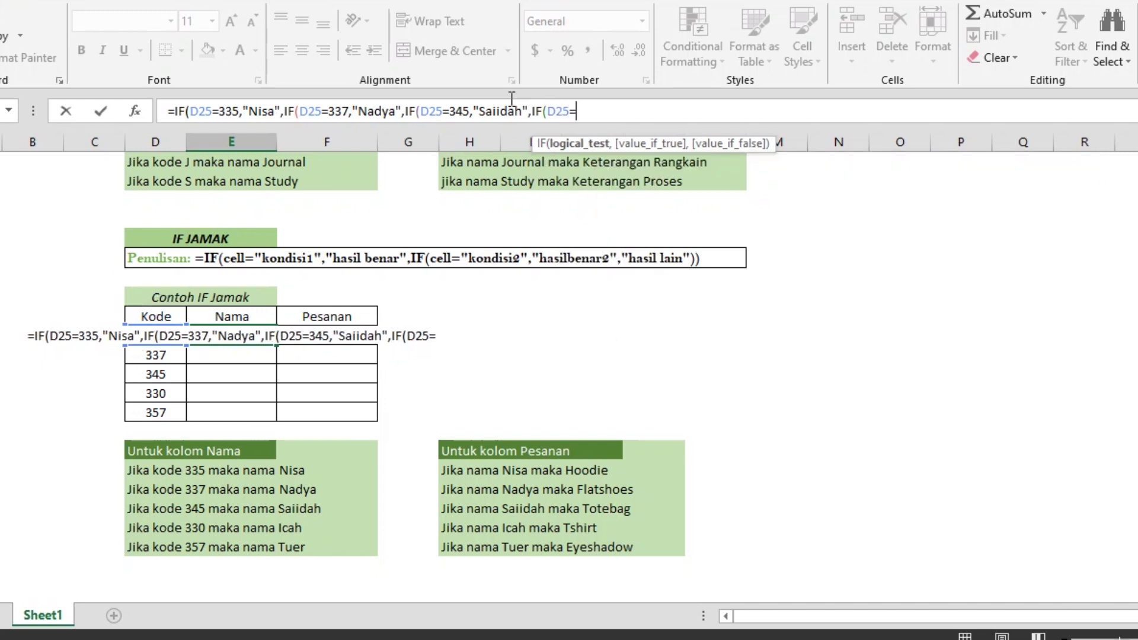
{"action": "type", "text": "330,\""}
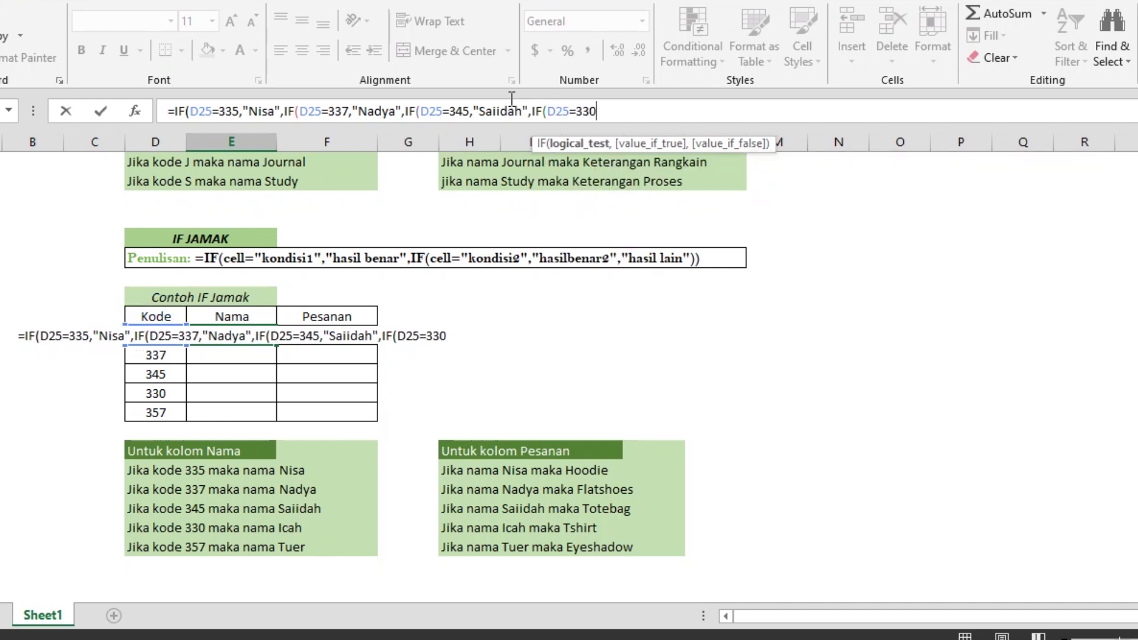
{"action": "type", "text": "Icah\""}
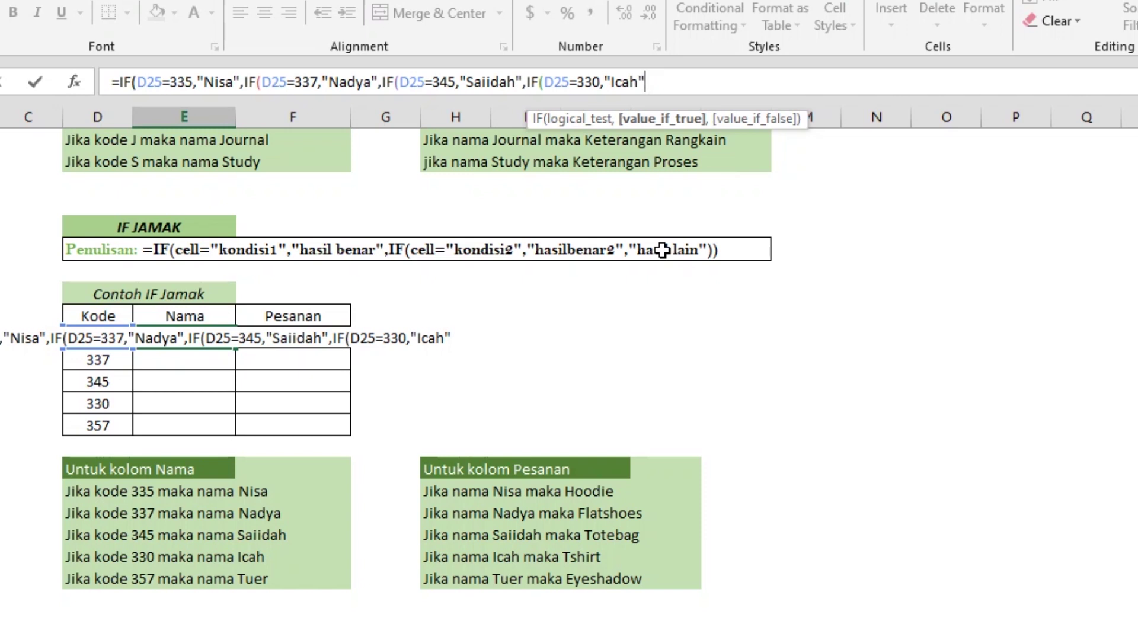
- Add the quoted name listed for code 357 as the final false result, close all four brackets and enter the formula
{"action": "type", "text": ",\""}
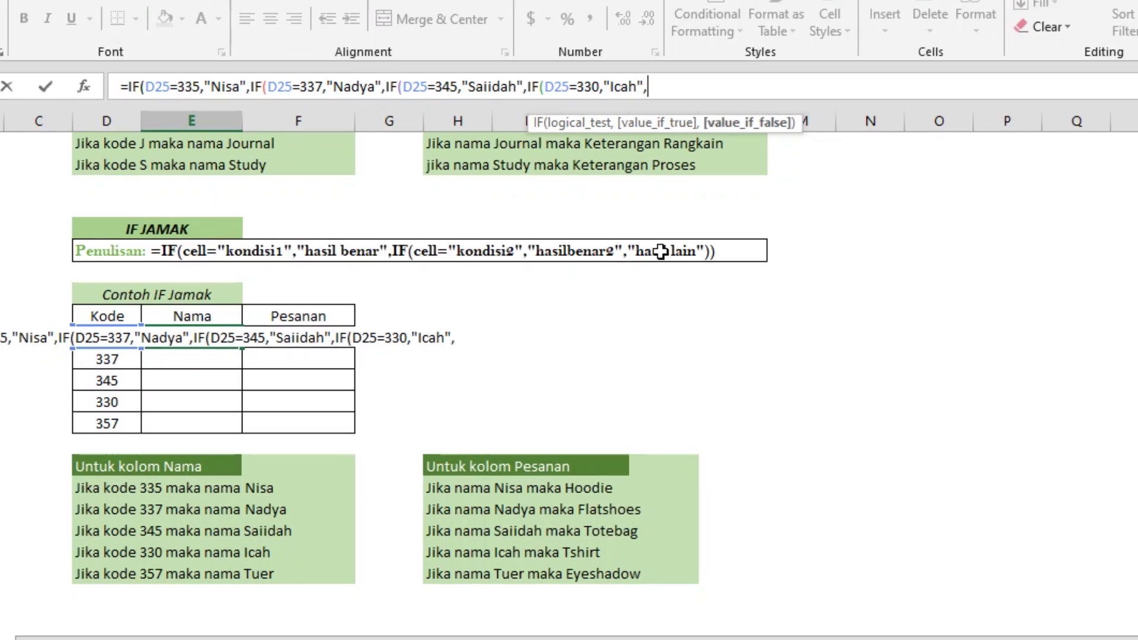
{"action": "type", "text": "Tuer\""}
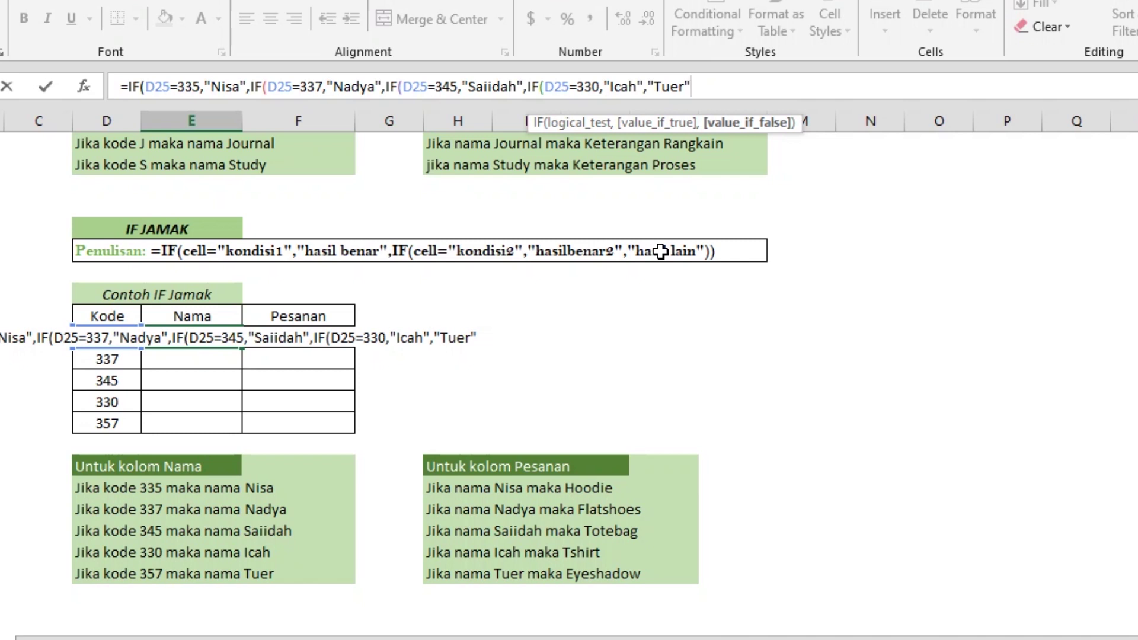
{"action": "type", "text": "))))"}
{"action": "key", "text": "Return"}
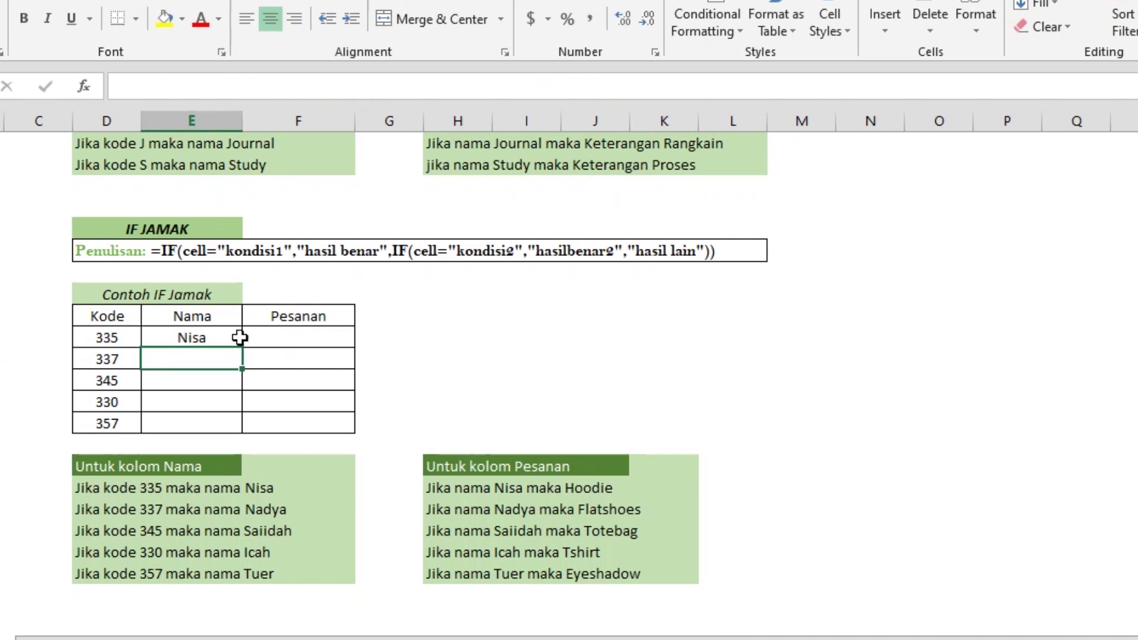
- Copy the nested IF formula from the first Nama cell down to the row for code 357
{"action": "left_click", "coordinate": [228, 337]}
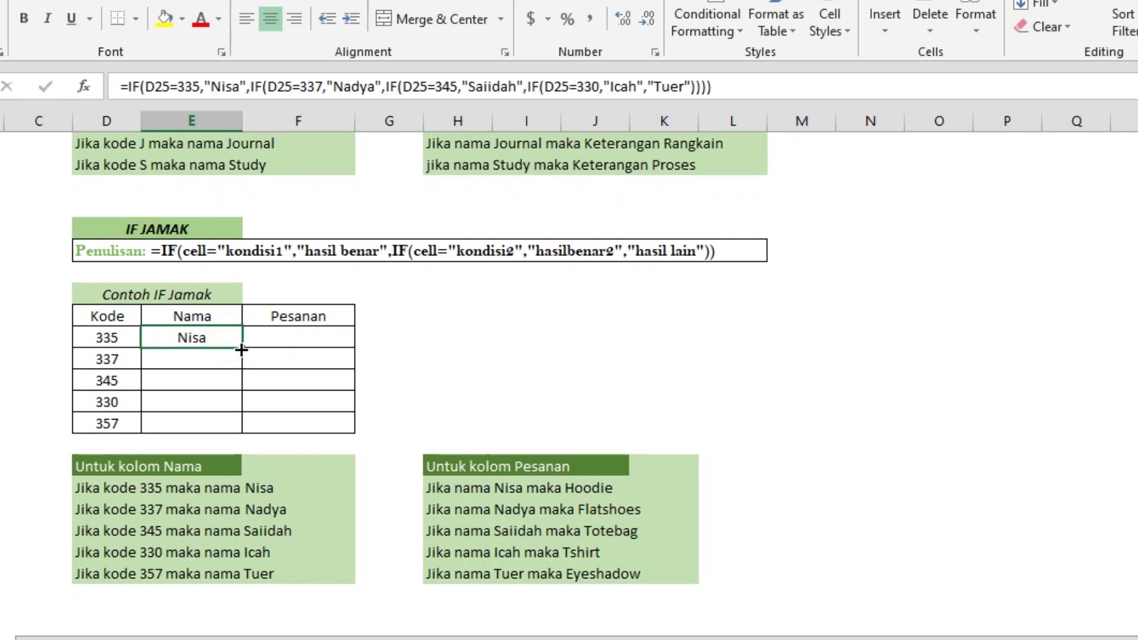
{"action": "left_click_drag", "start_coordinate": [240, 350], "coordinate": [239, 426]}
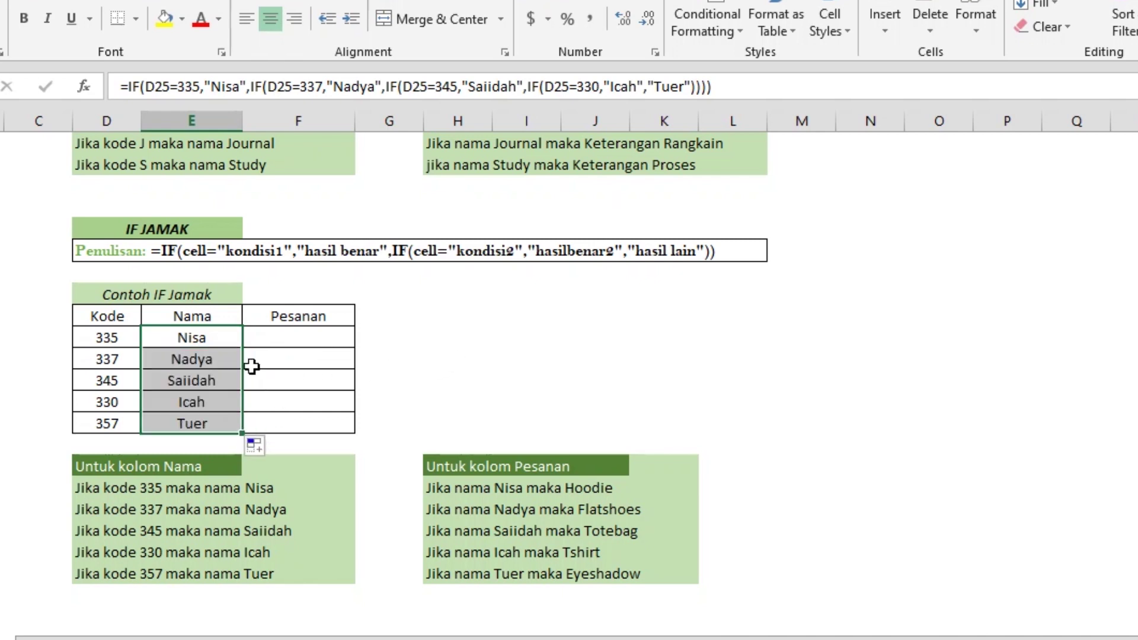
{"action": "left_click", "coordinate": [221, 338]}
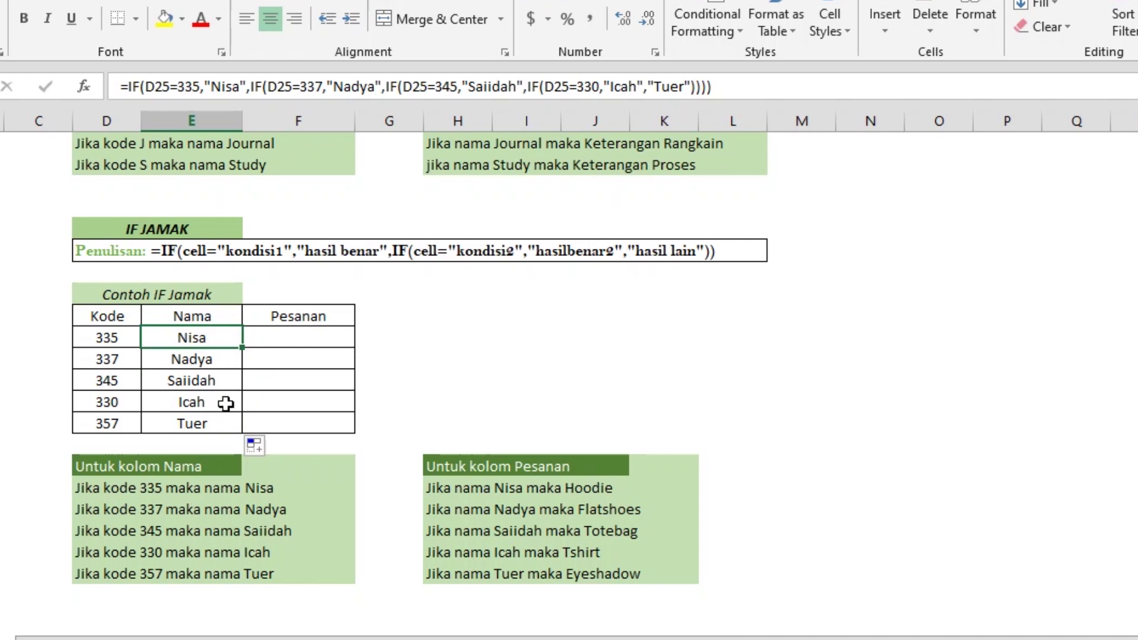
- Begin an IF formula in the first Pesanan cell that tests E25 for the quoted name of code 335 and returns "Hoodie"
{"action": "left_click", "coordinate": [316, 338]}
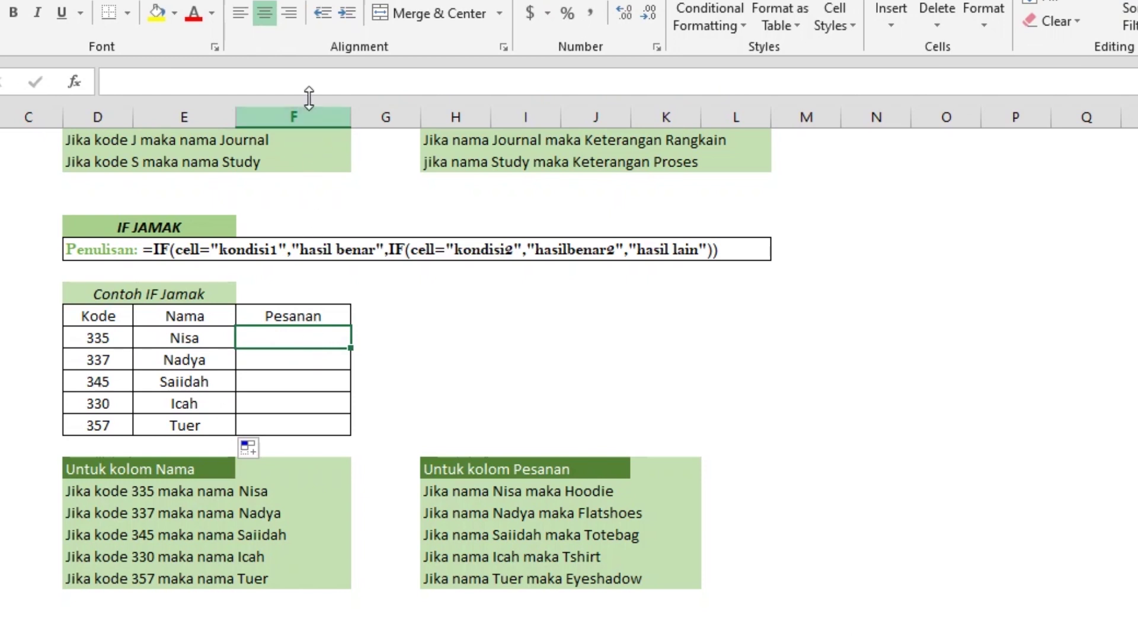
{"action": "left_click", "coordinate": [308, 76]}
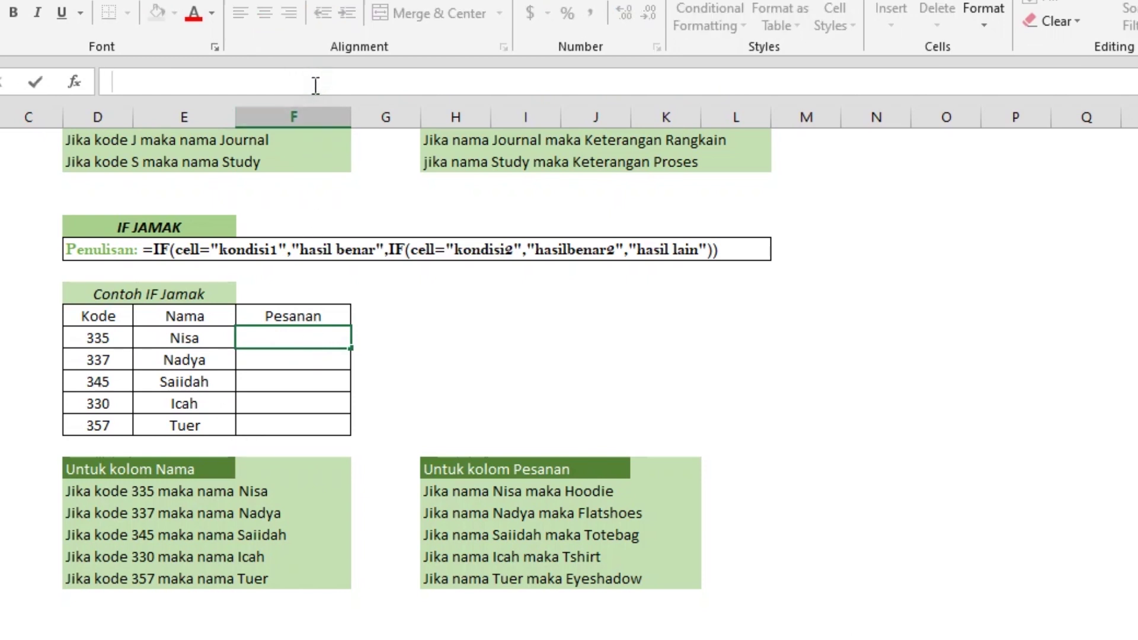
{"action": "type", "text": "=IF("}
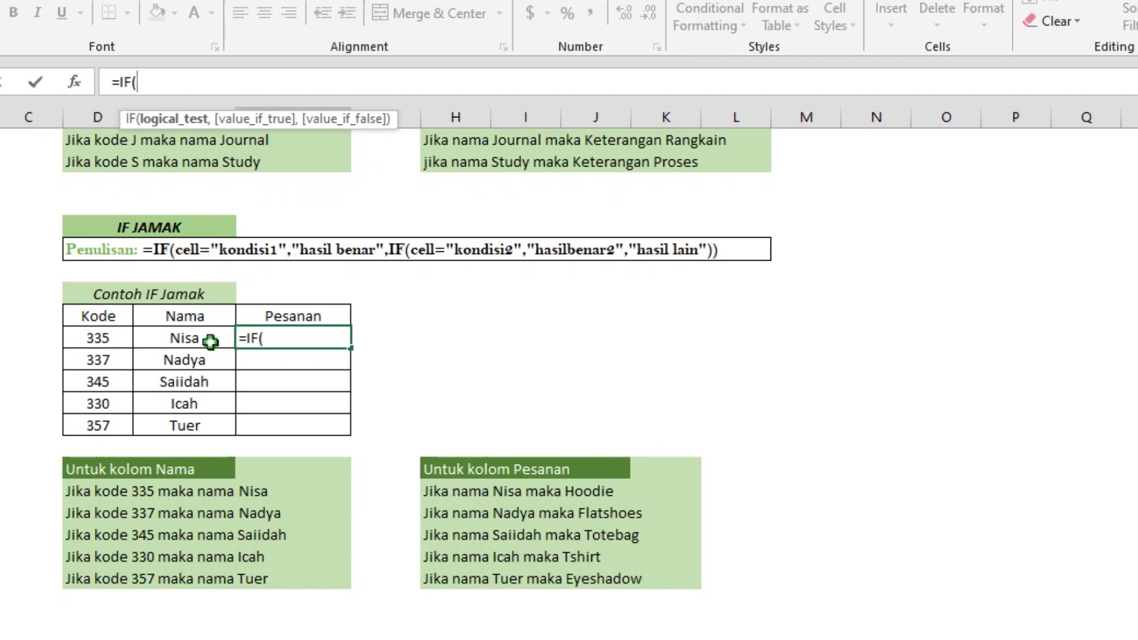
{"action": "left_click", "coordinate": [211, 341]}
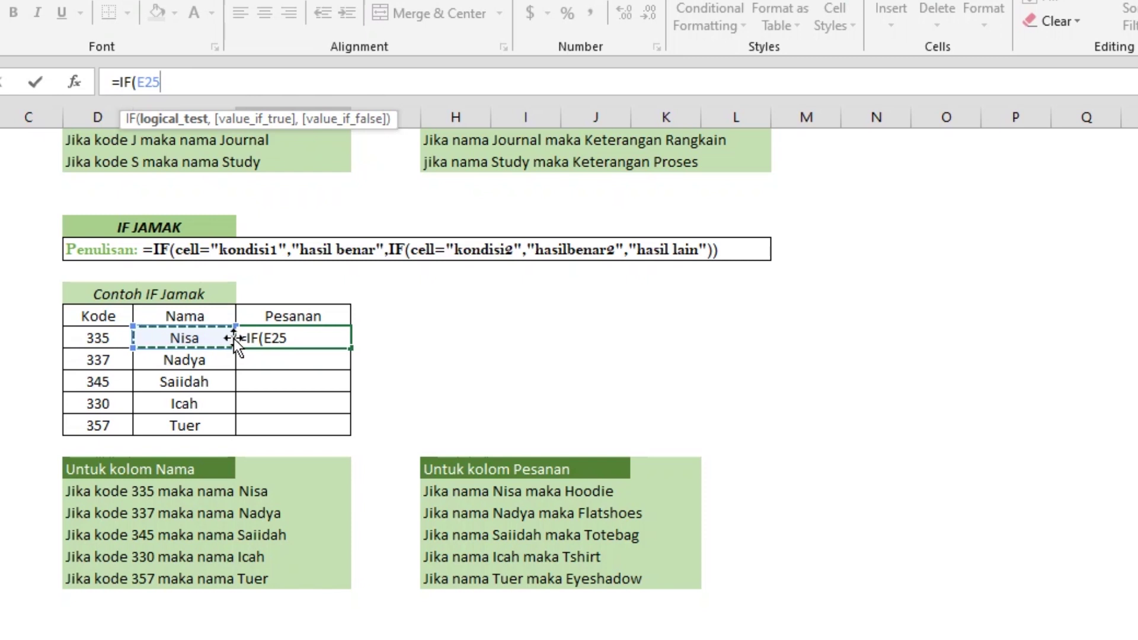
{"action": "type", "text": "=\""}
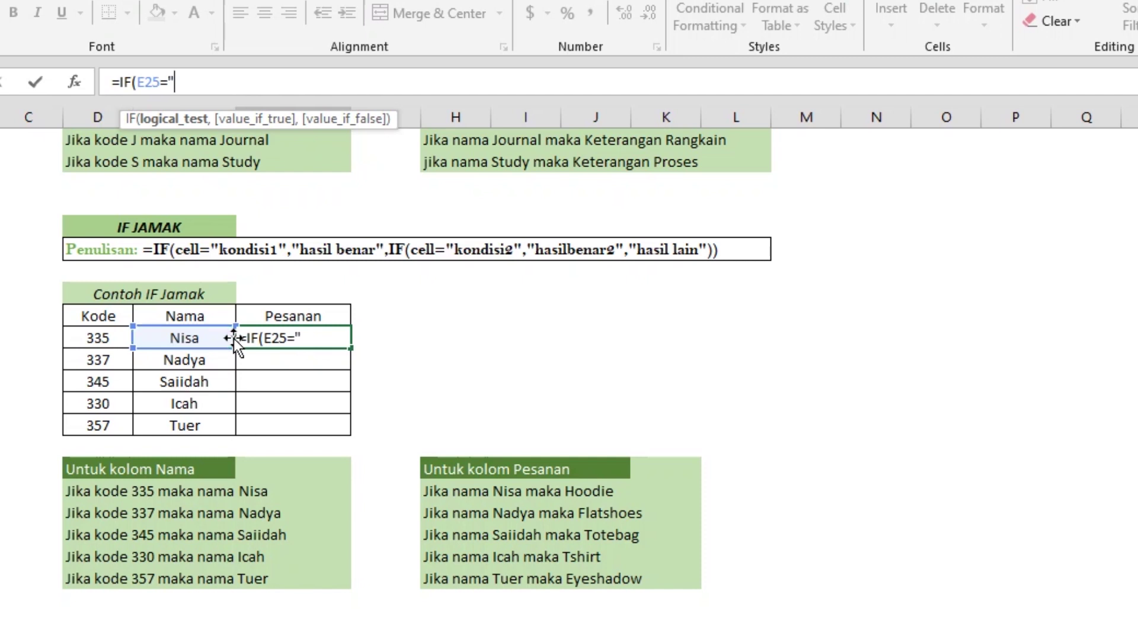
{"action": "type", "text": "Nisa\""}
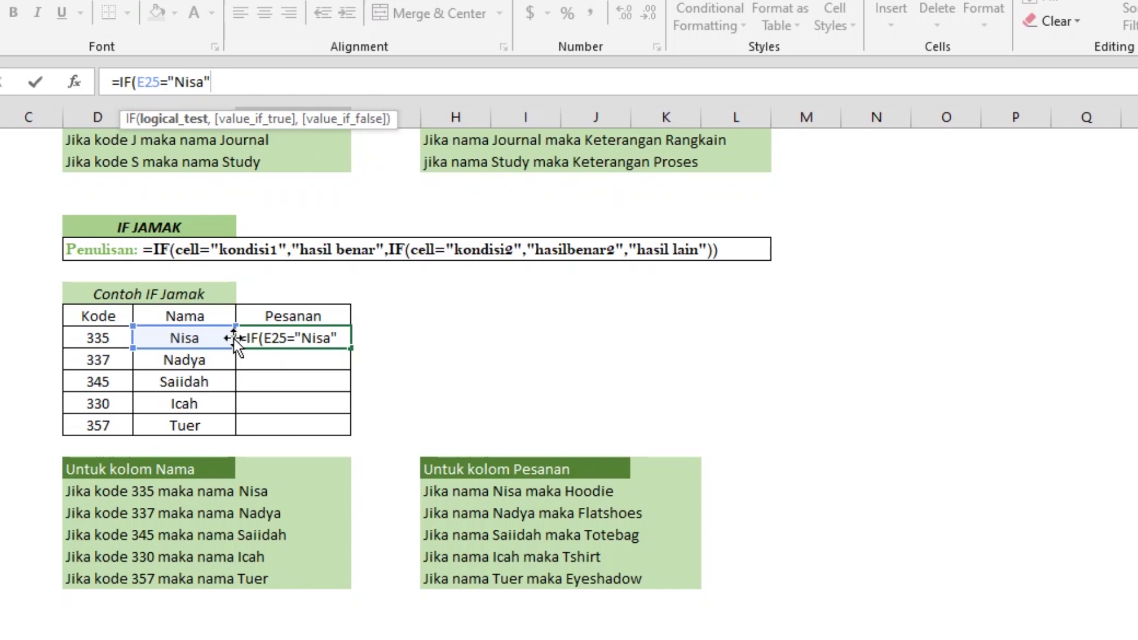
{"action": "type", "text": ",\""}
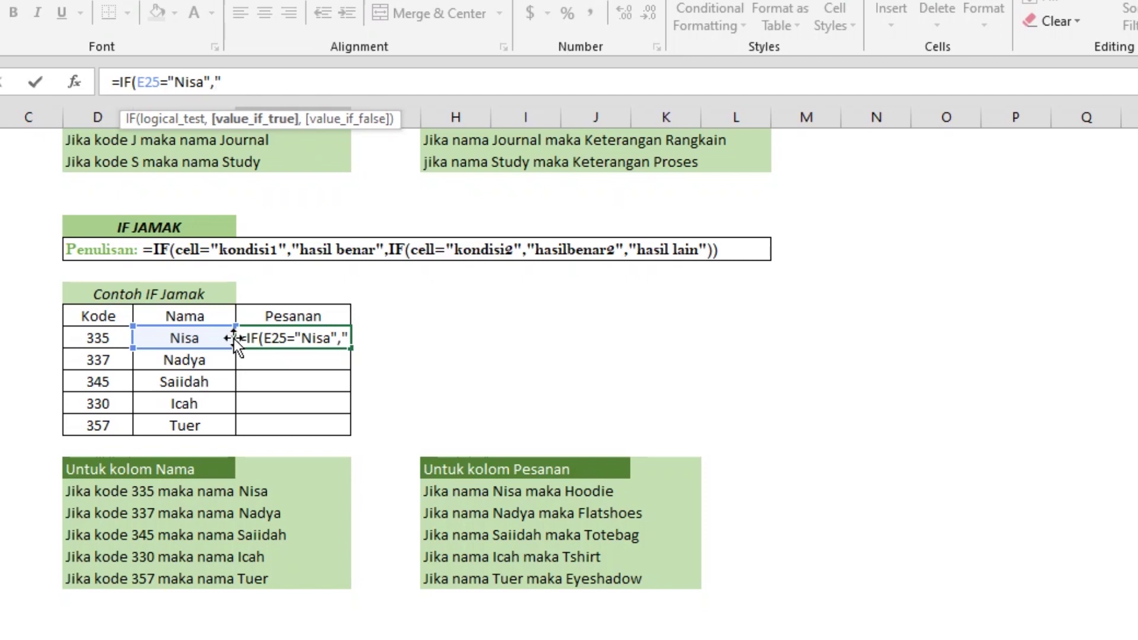
{"action": "type", "text": "H"}
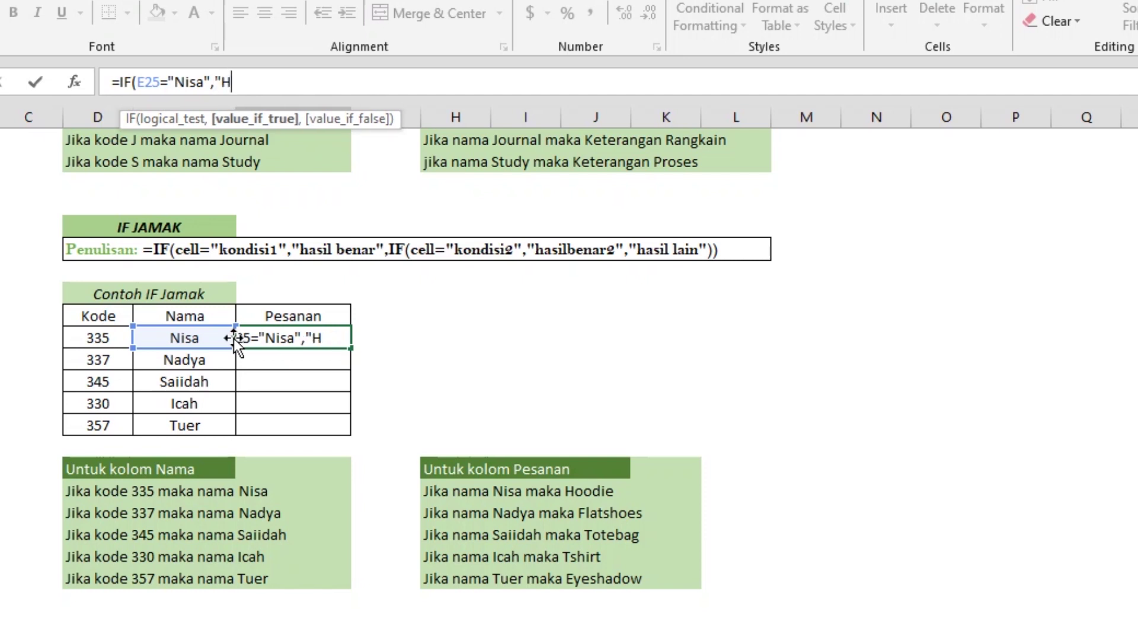
{"action": "type", "text": "oodie\","}
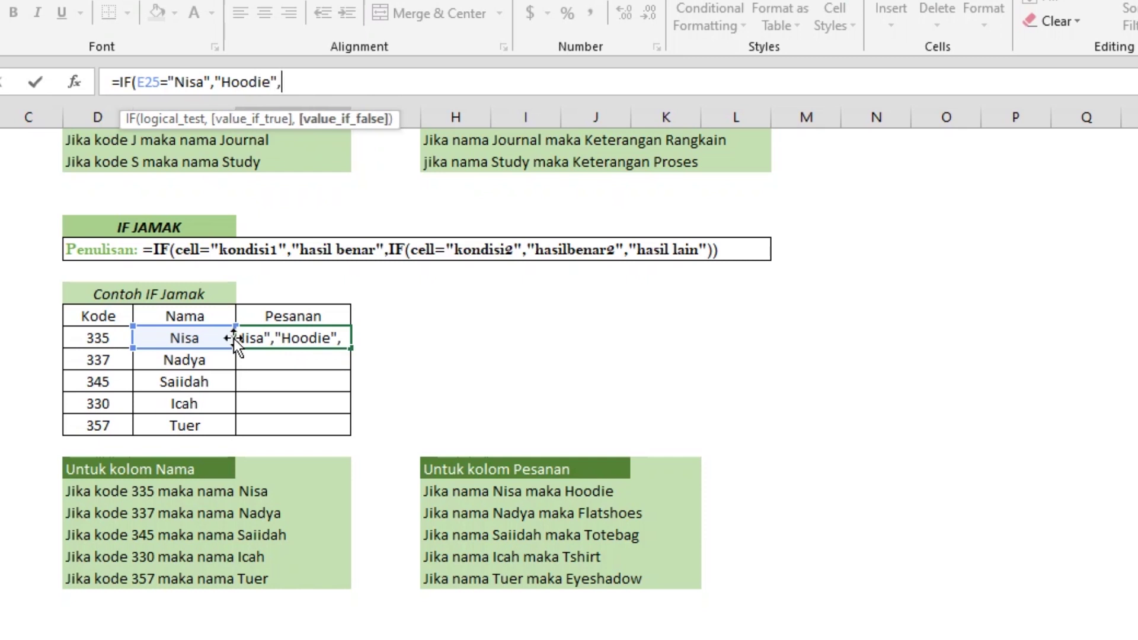
- Nest a second IF that tests E25 for the quoted name of code 337 and returns "Flatshoes"
{"action": "type", "text": "IF("}
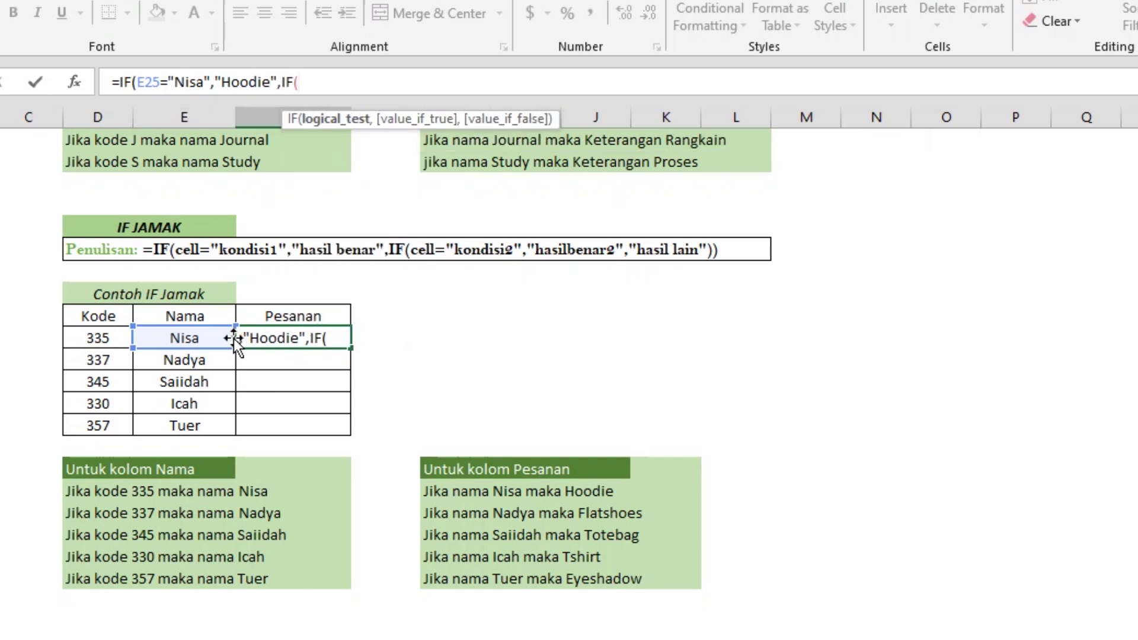
{"action": "type", "text": "E25"}
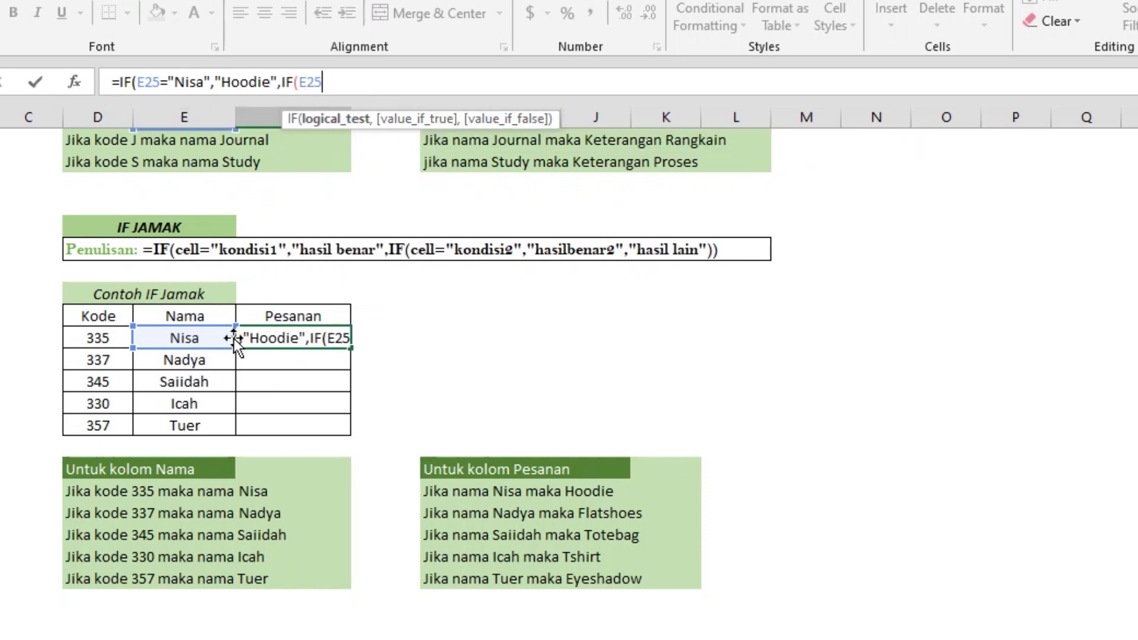
{"action": "type", "text": "=\""}
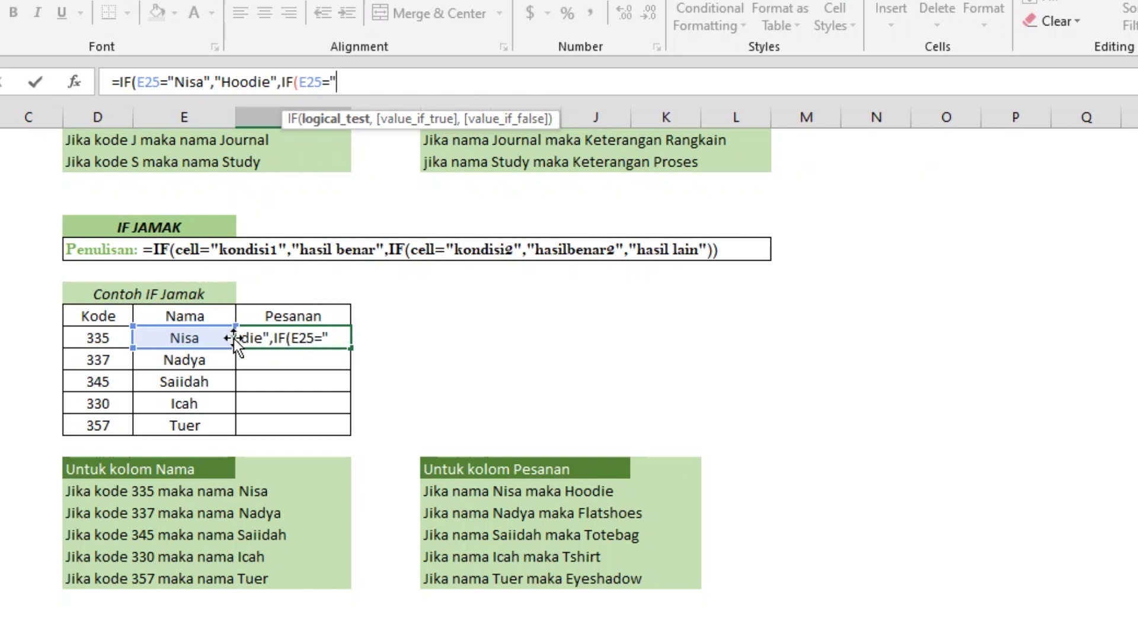
{"action": "type", "text": "Nad"}
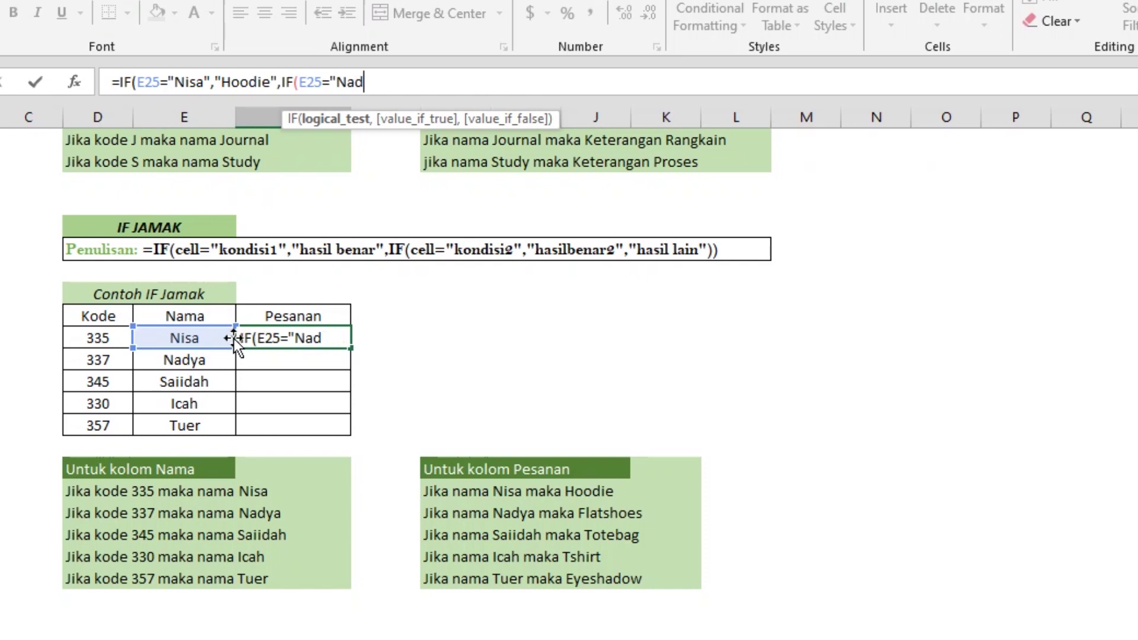
{"action": "type", "text": "ya\",\""}
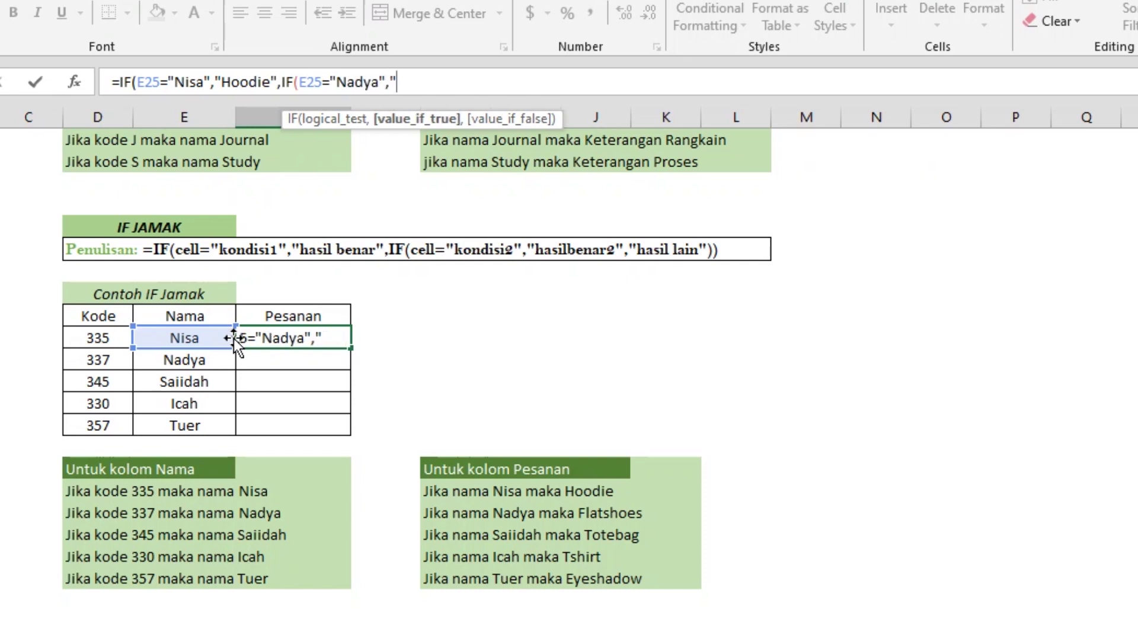
{"action": "type", "text": "Flas"}
{"action": "key", "text": "BackSpace"}
{"action": "type", "text": "t"}
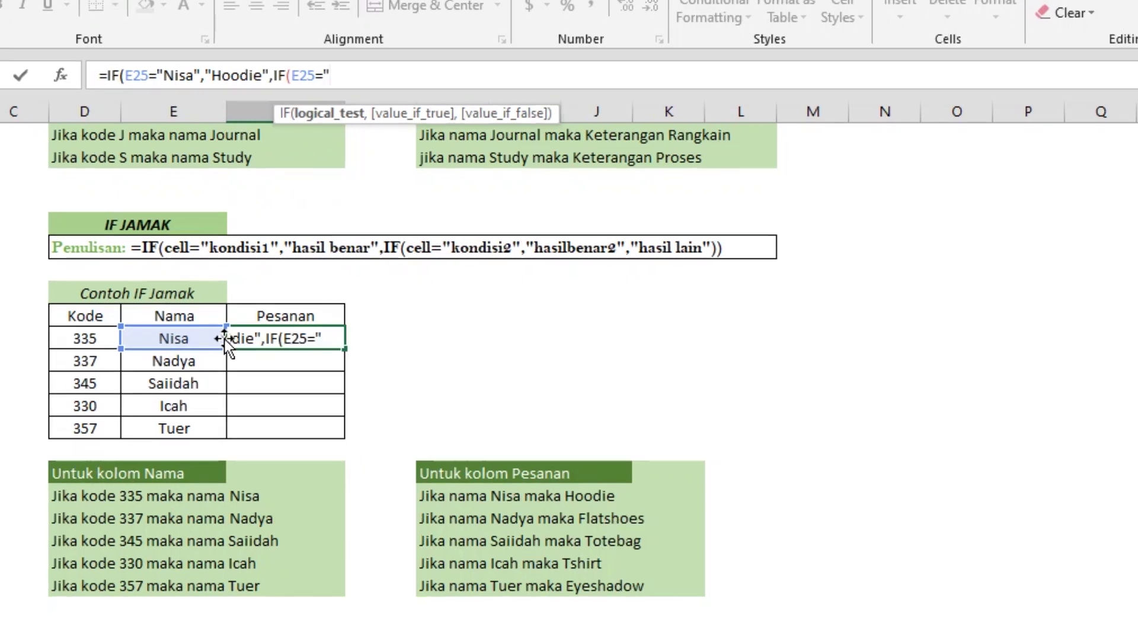
{"action": "type", "text": "Nadya\",\""}
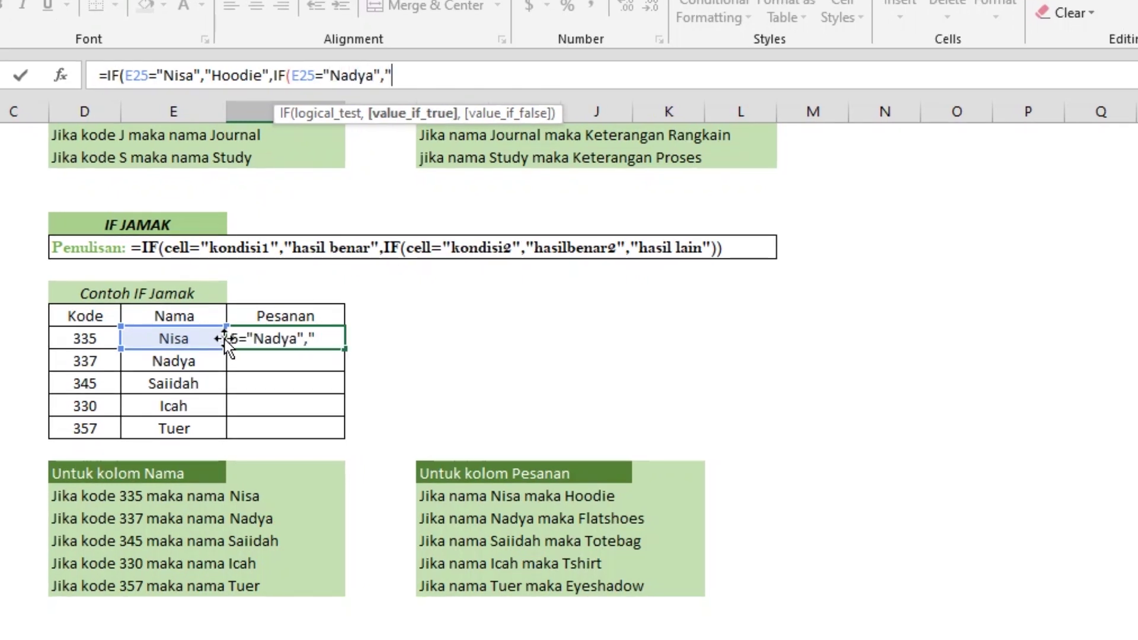
{"action": "type", "text": "Flatshoes\",IF"}
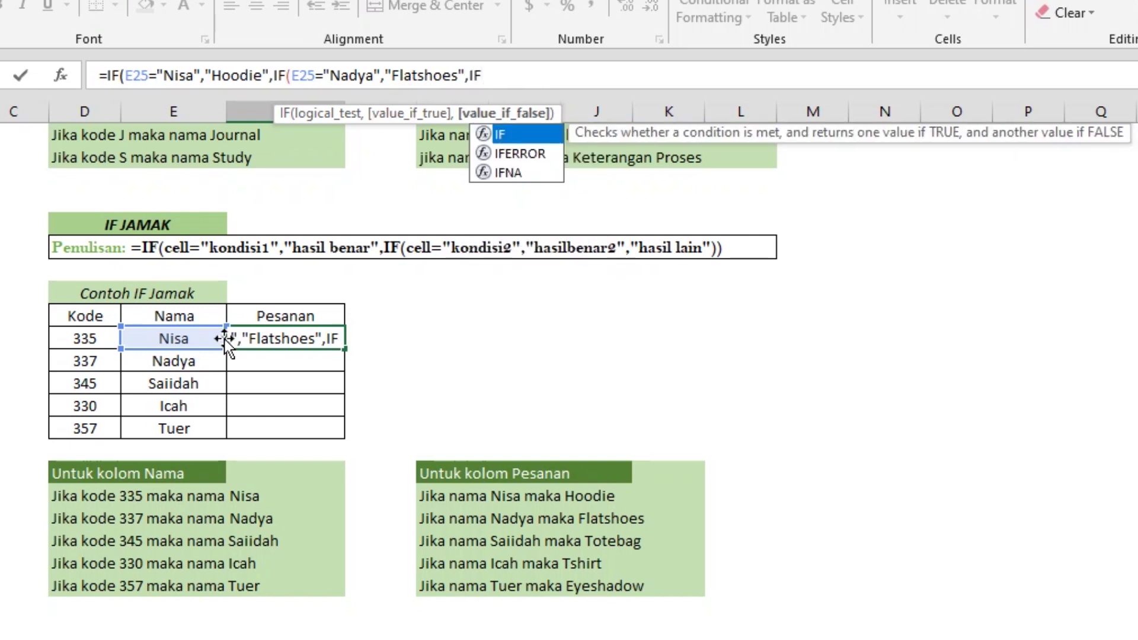
- Nest a third IF that tests E25 for the quoted name of code 345 and returns "Totebag"
{"action": "type", "text": "(E25=\""}
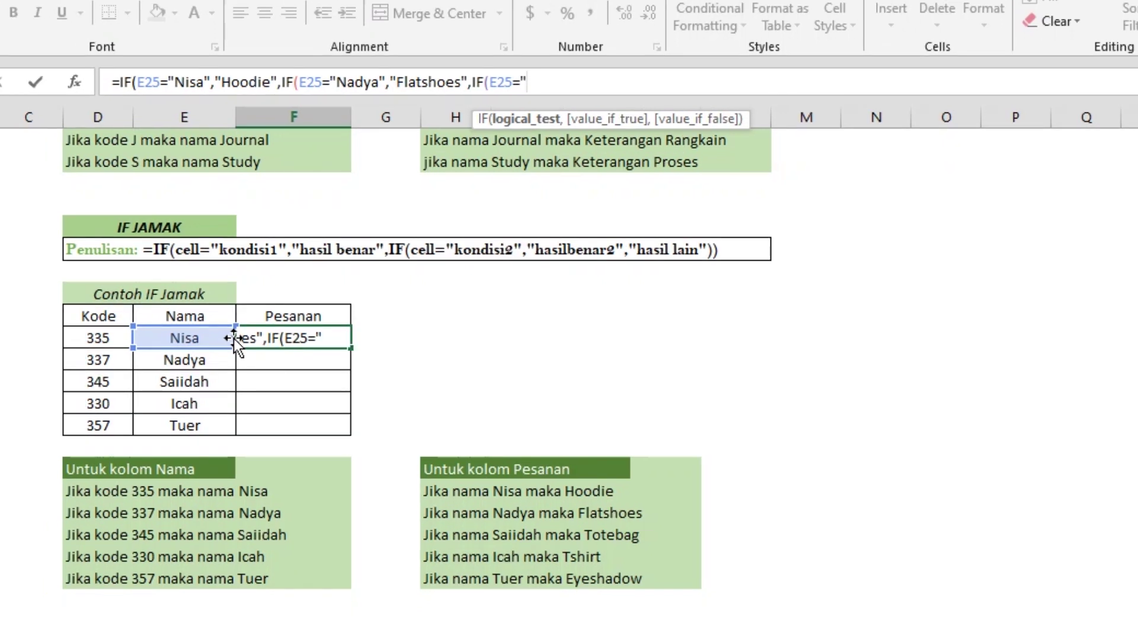
{"action": "type", "text": "Saii"}
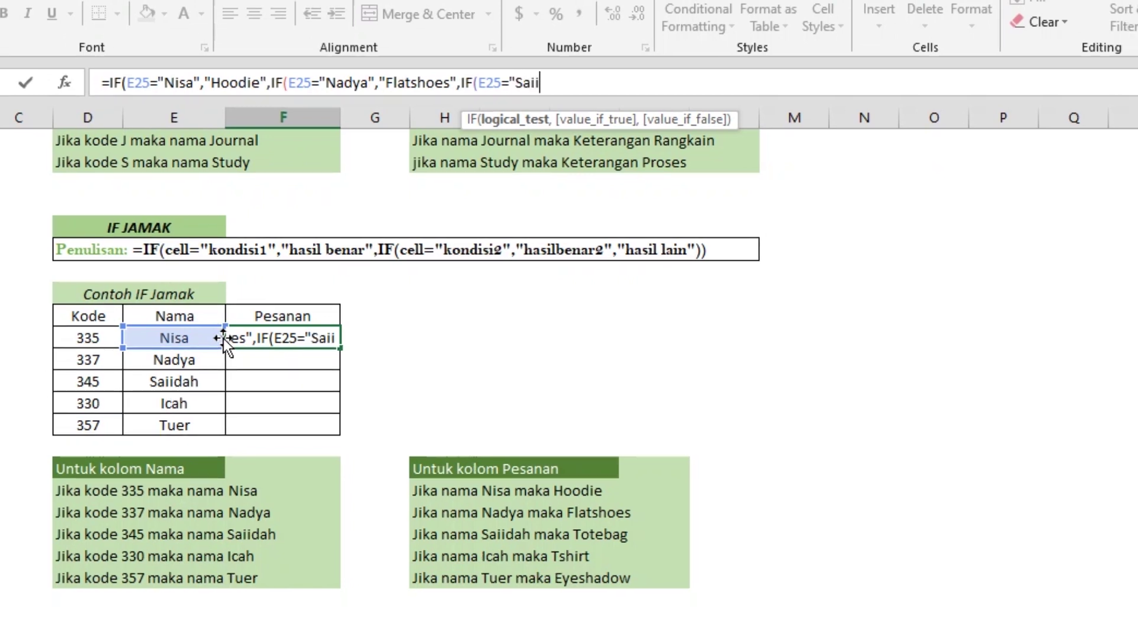
{"action": "type", "text": "dah\",\""}
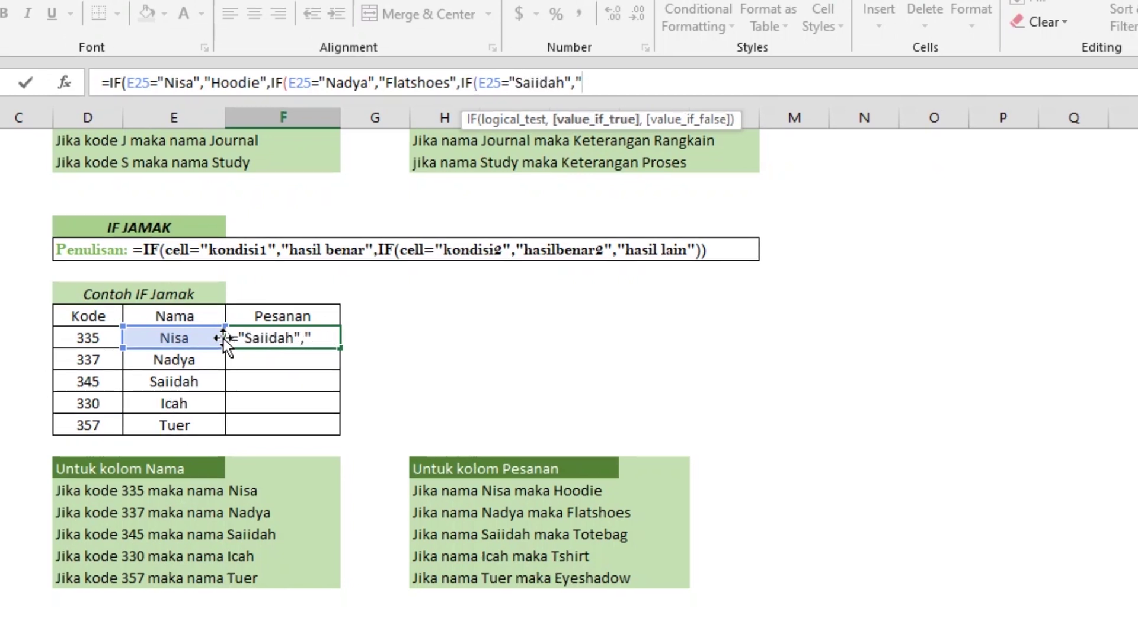
{"action": "type", "text": "Tote"}
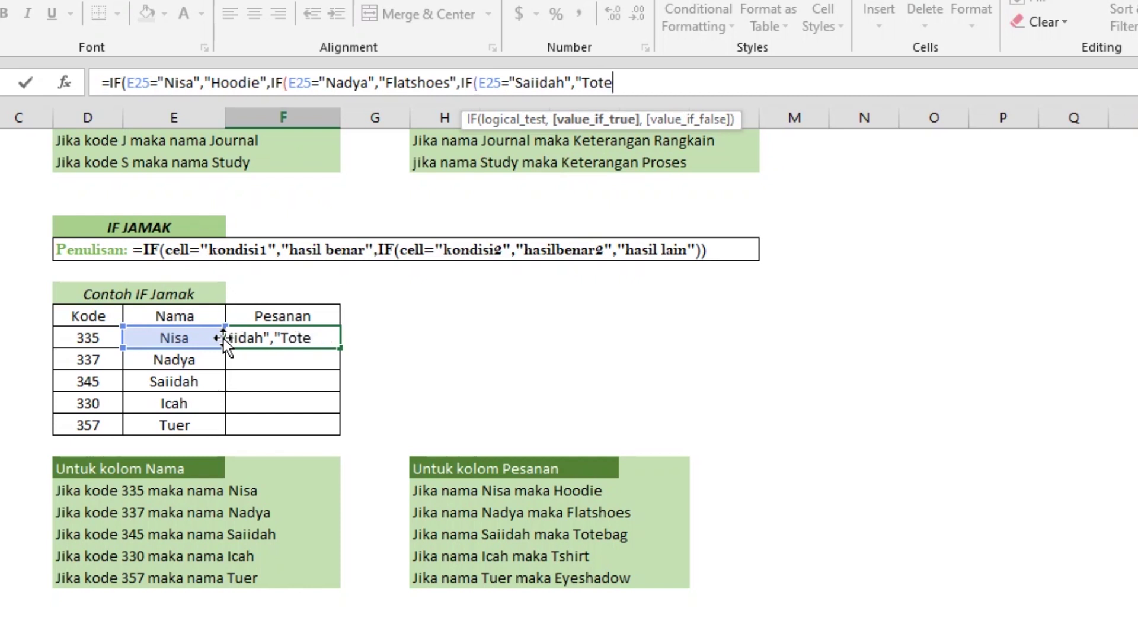
{"action": "type", "text": "bag\","}
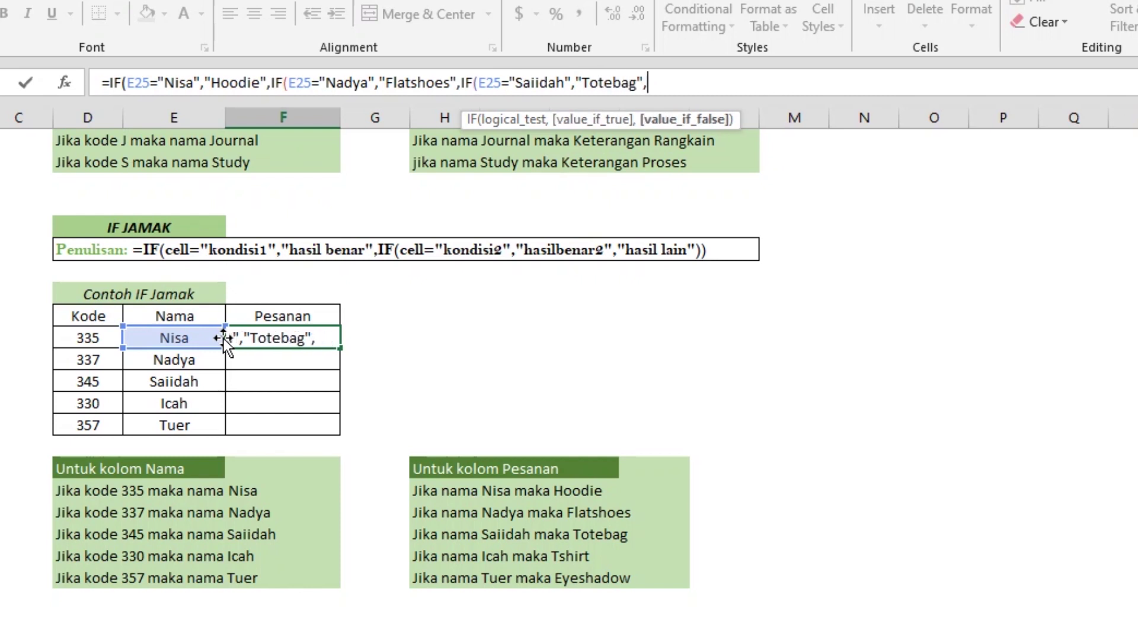
- Nest a fourth IF that tests E25 for the quoted name of code 330 and returns "Tshirt"
{"action": "type", "text": "IF("}
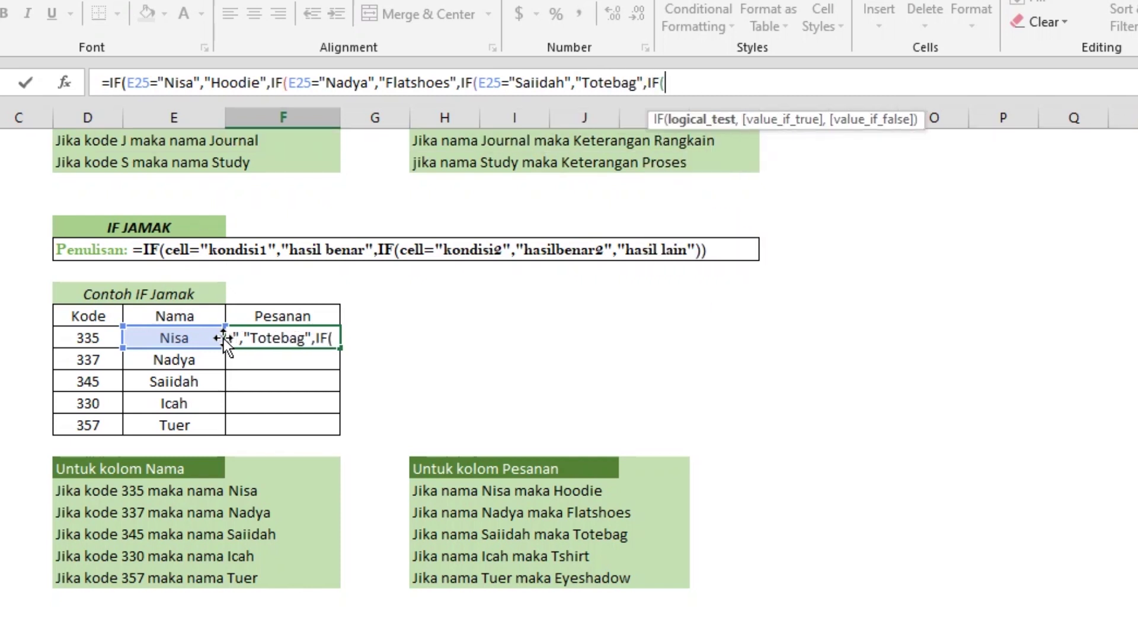
{"action": "type", "text": "E25"}
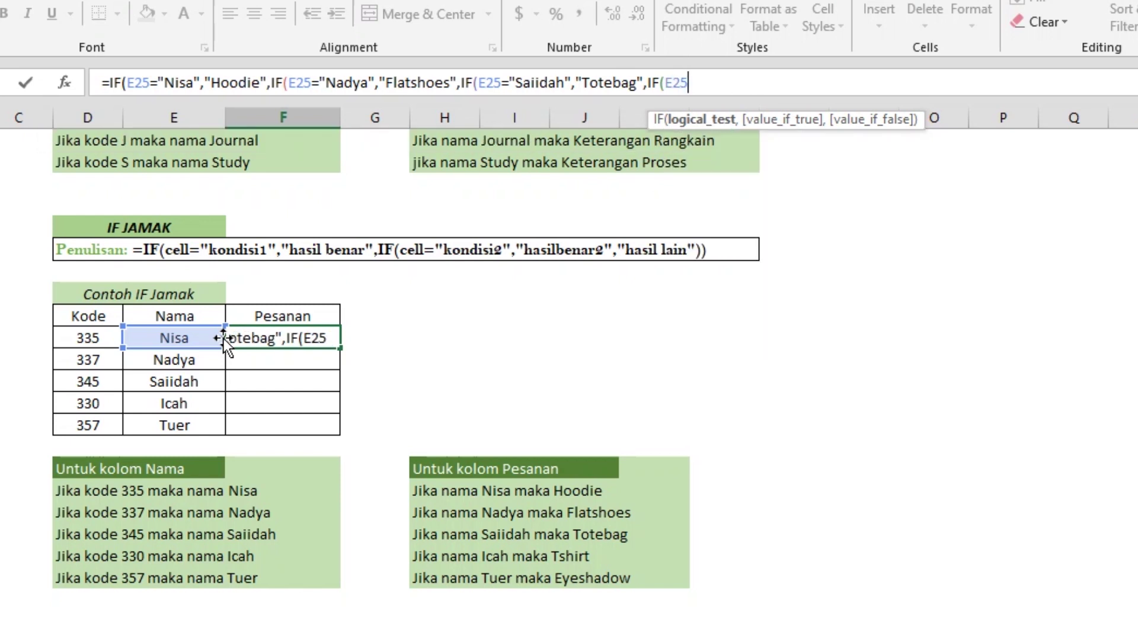
{"action": "type", "text": "="}
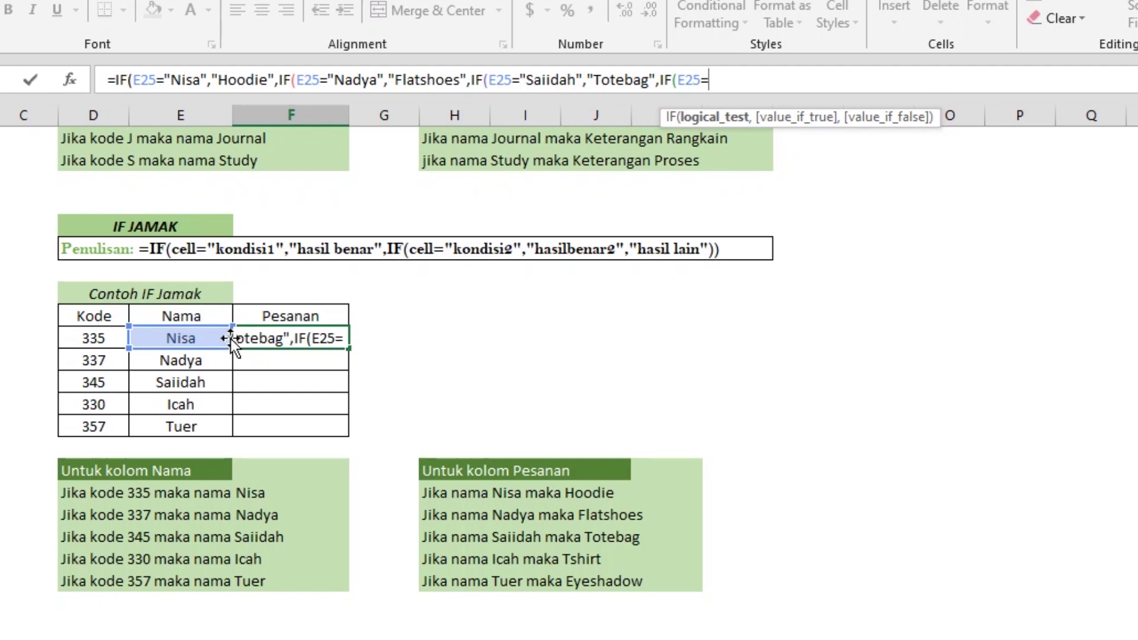
{"action": "type", "text": "\""}
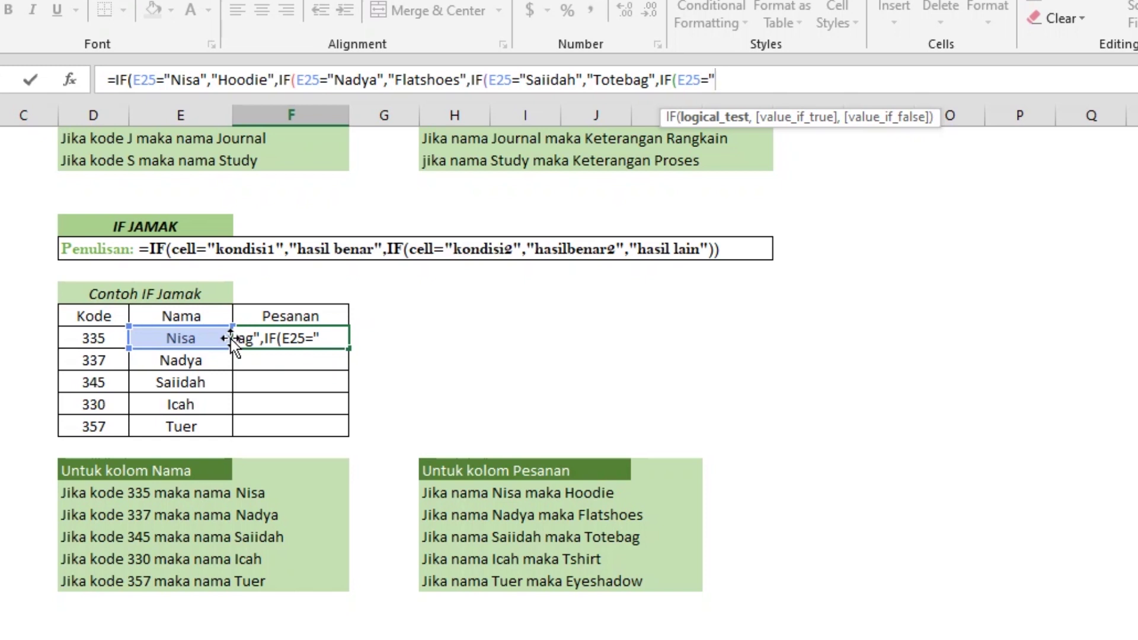
{"action": "type", "text": "Icah"}
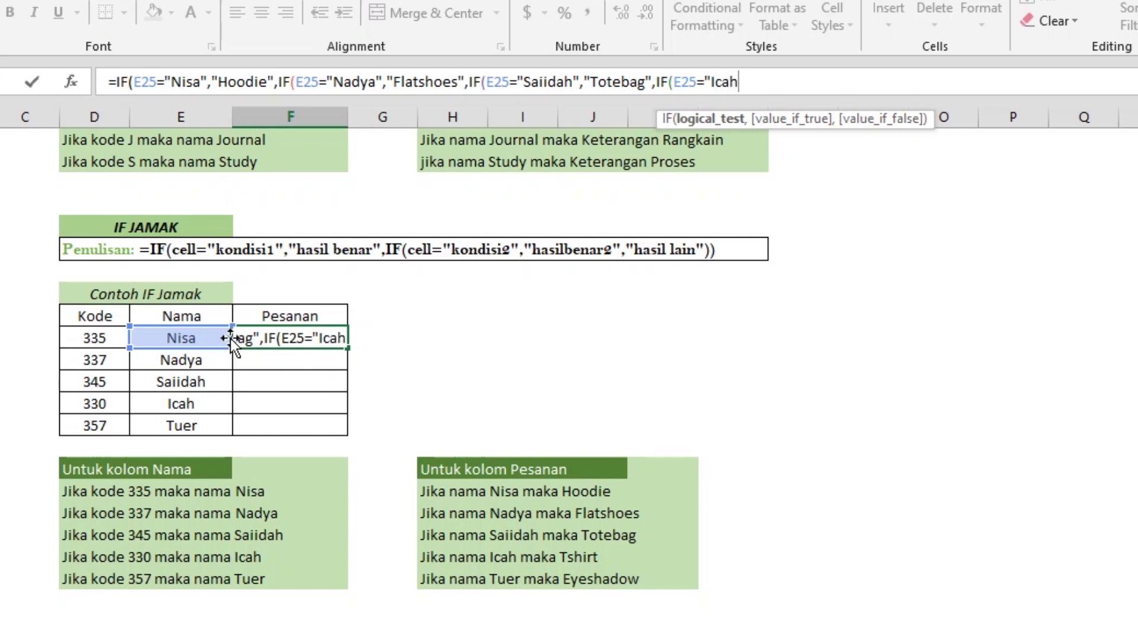
{"action": "type", "text": "\",\""}
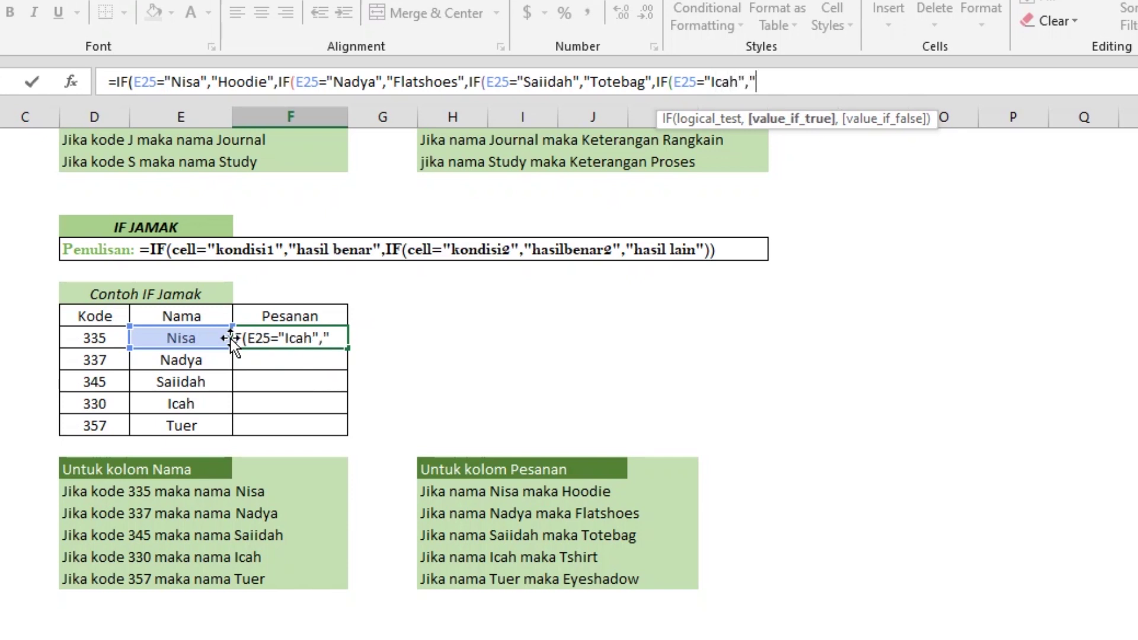
{"action": "type", "text": "Tshi"}
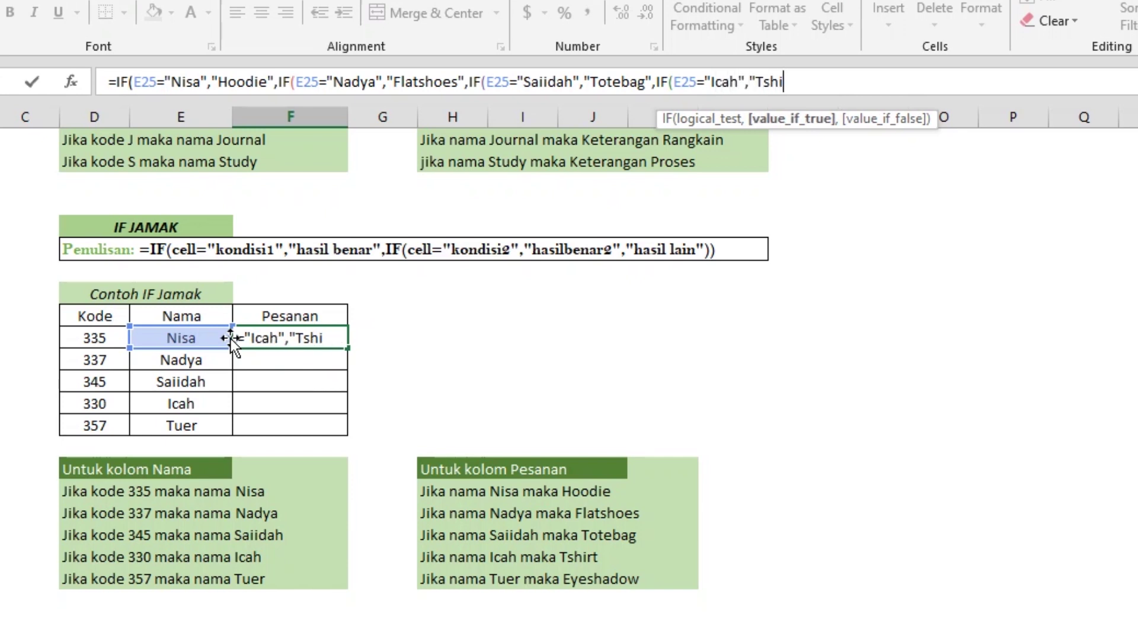
{"action": "type", "text": "rt\","}
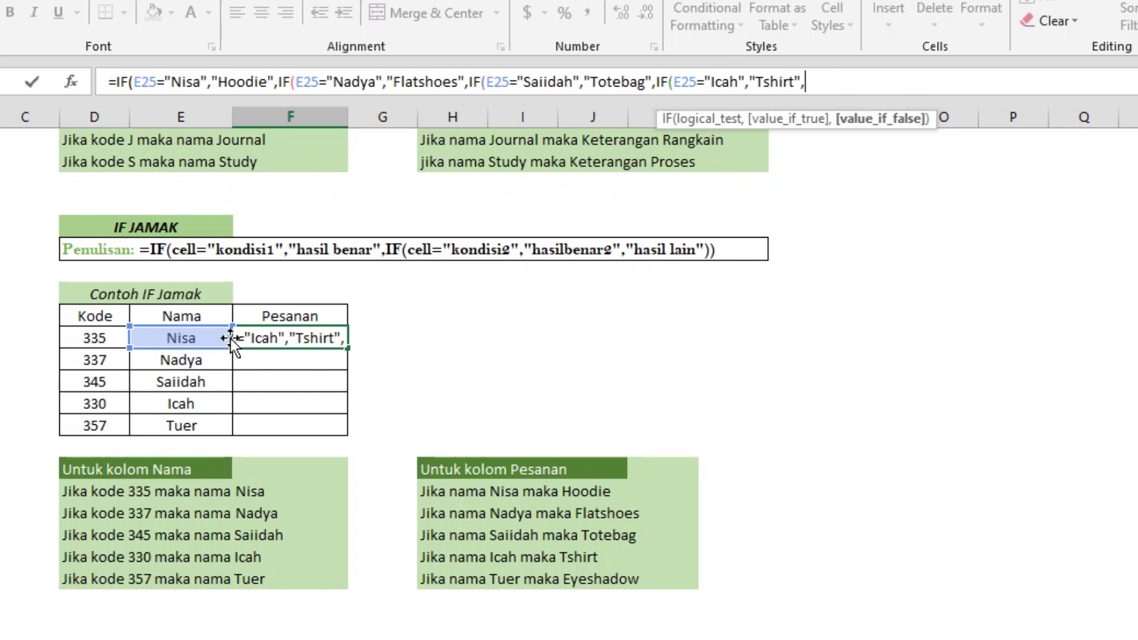
- Finish the nested IF with "Eyeshadow" as the final fallback result and copy the formula down the Pesanan column to the code 357 row
{"action": "type", "text": "\"Eyesha"}
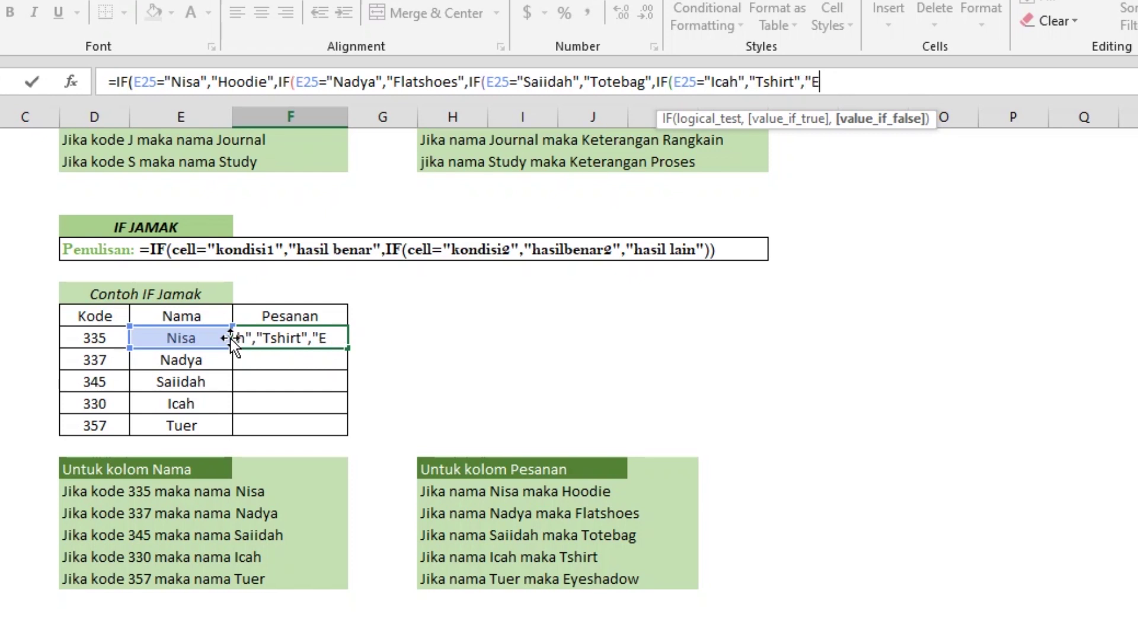
{"action": "type", "text": "dow\""}
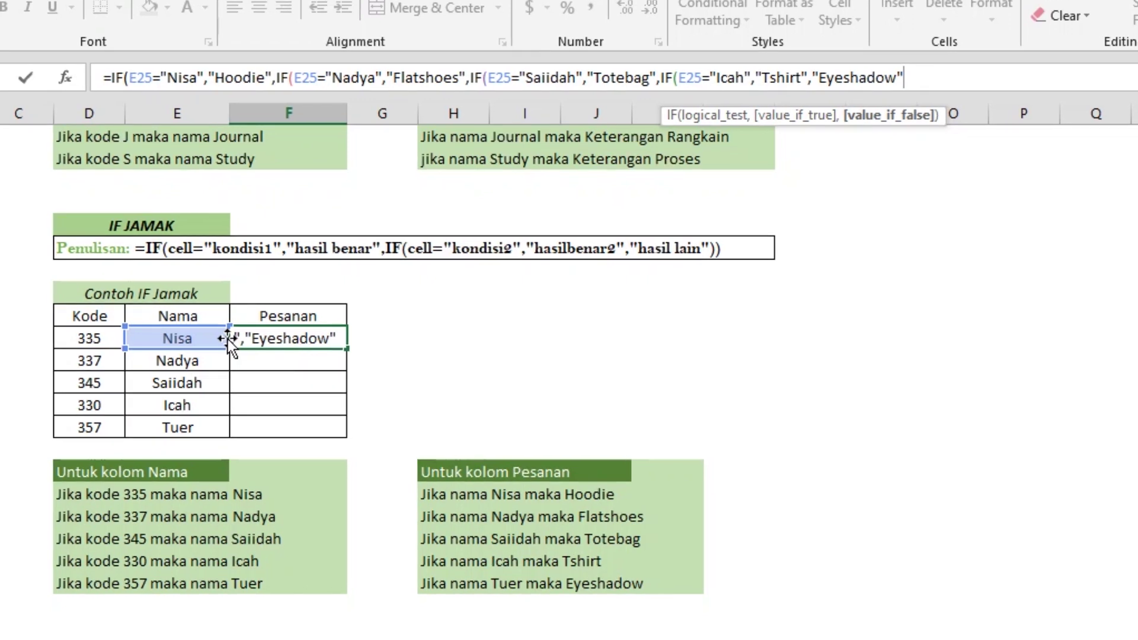
{"action": "type", "text": "))))"}
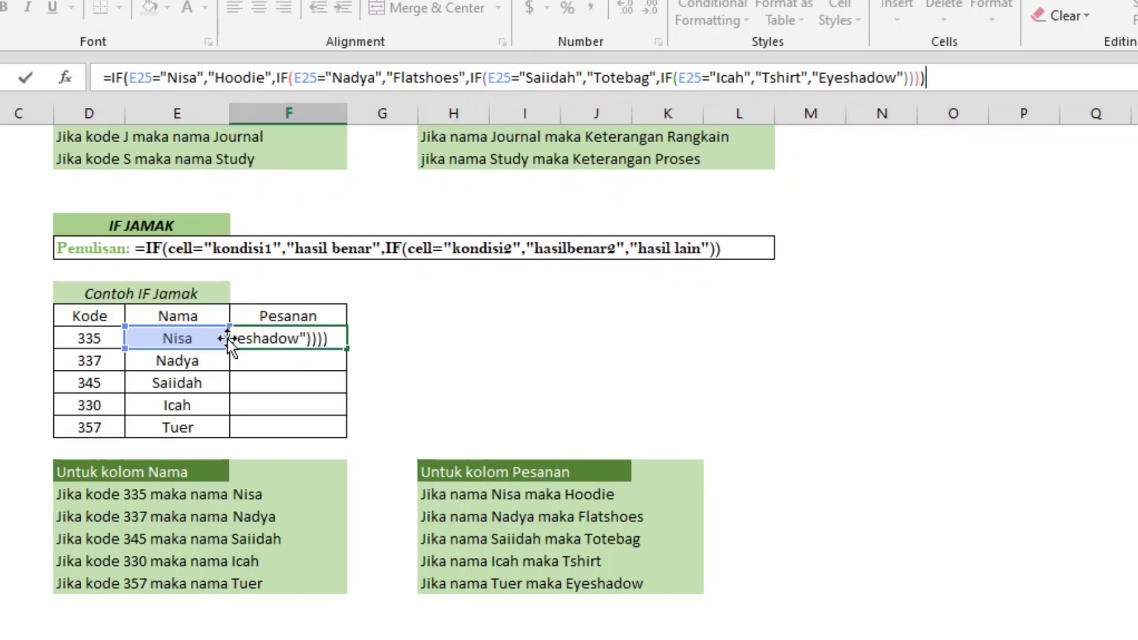
{"action": "key", "text": "Return"}
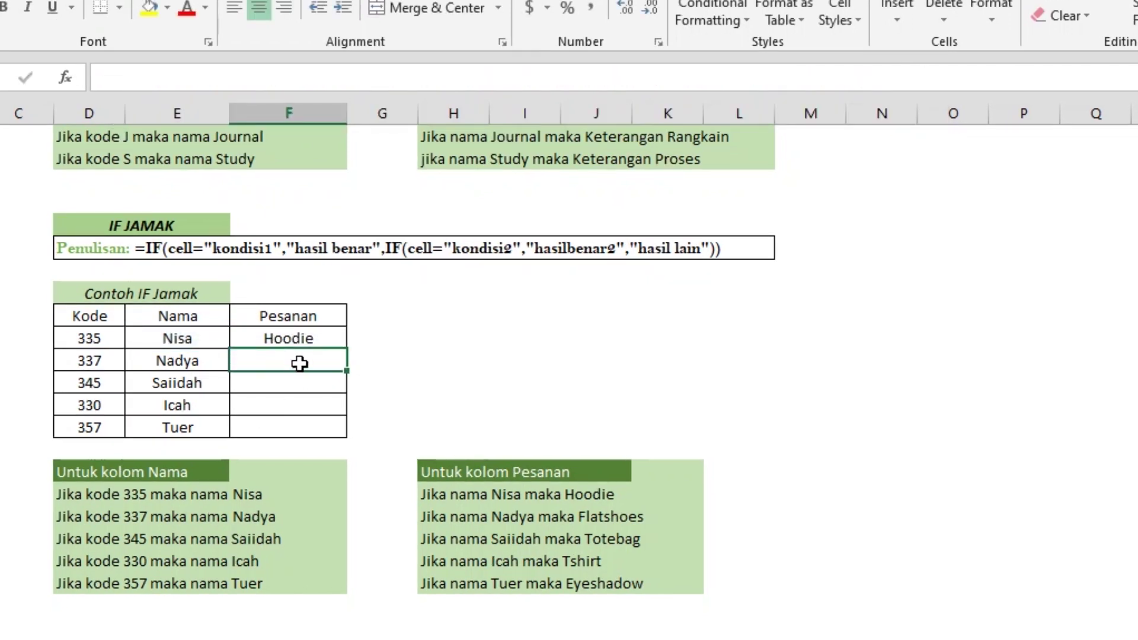
{"action": "left_click", "coordinate": [309, 338]}
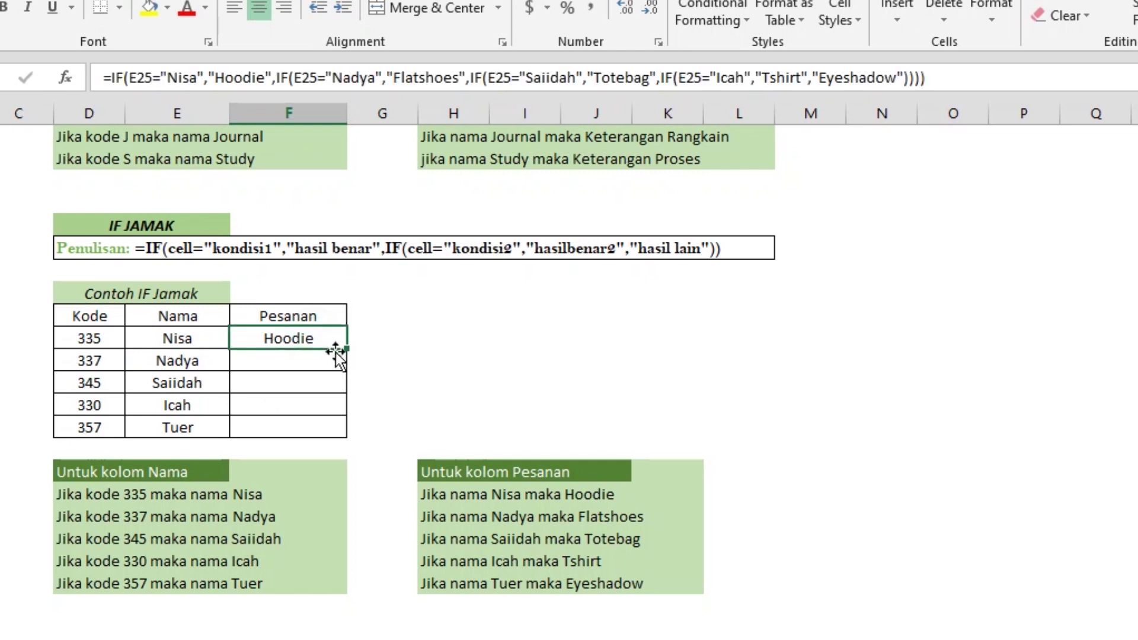
{"action": "left_click_drag", "start_coordinate": [344, 350], "coordinate": [344, 429]}
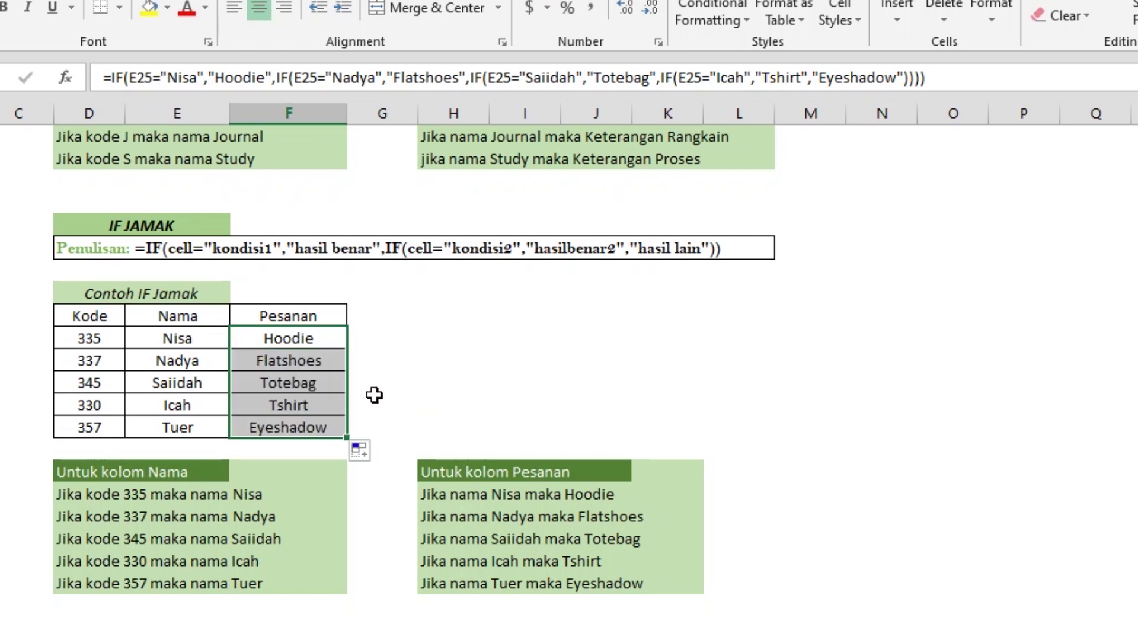
- Check the Pesanan results and formulas for codes 335, 337, 345 and 330 against the Untuk kolom Pesanan rules
{"action": "left_click", "coordinate": [301, 334]}
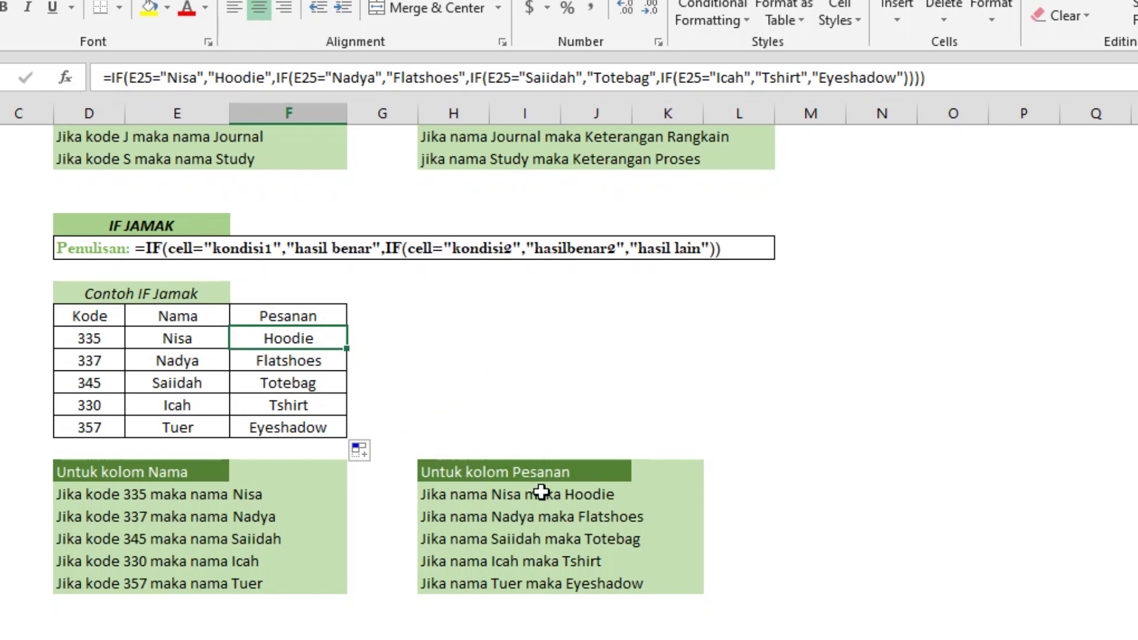
{"action": "left_click", "coordinate": [305, 362]}
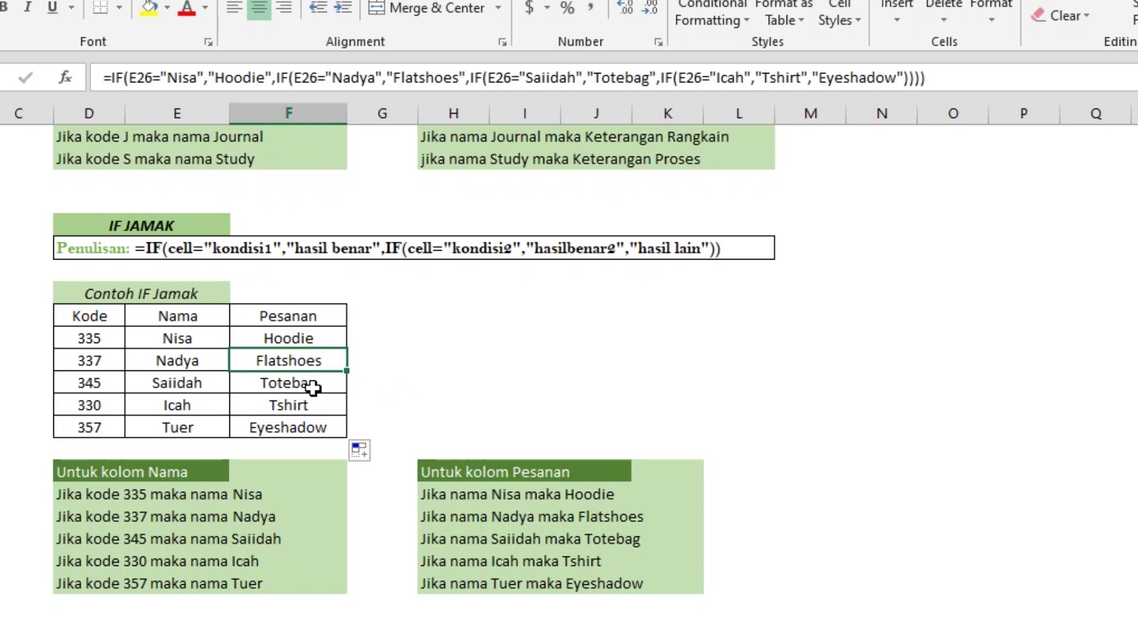
{"action": "double_click", "coordinate": [313, 388]}
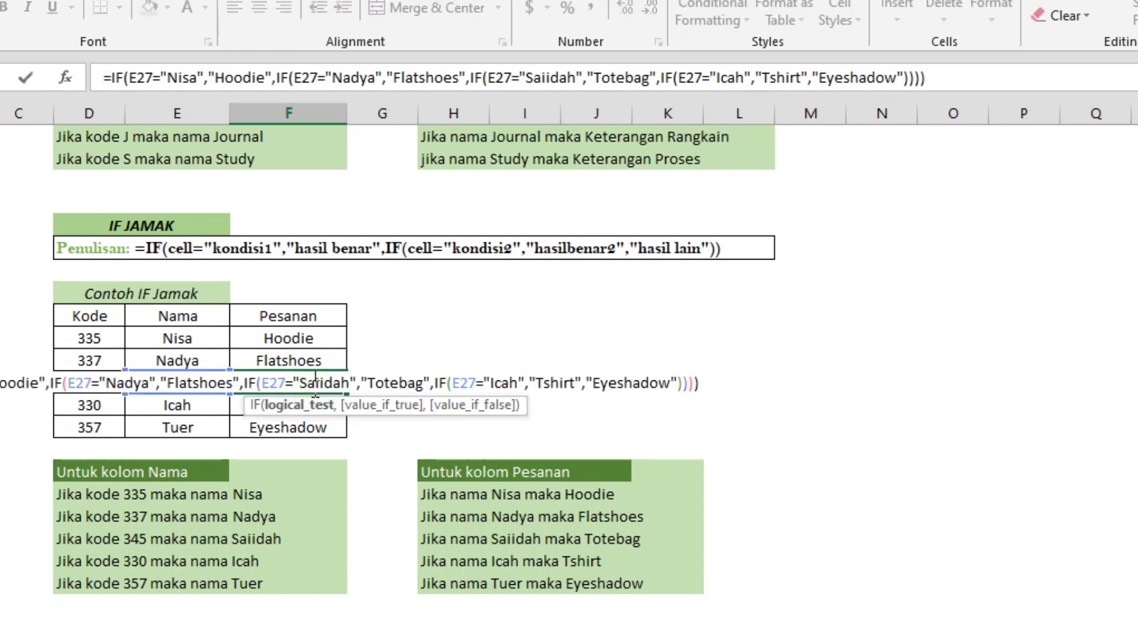
{"action": "left_click", "coordinate": [283, 448]}
{"action": "left_click", "coordinate": [295, 391]}
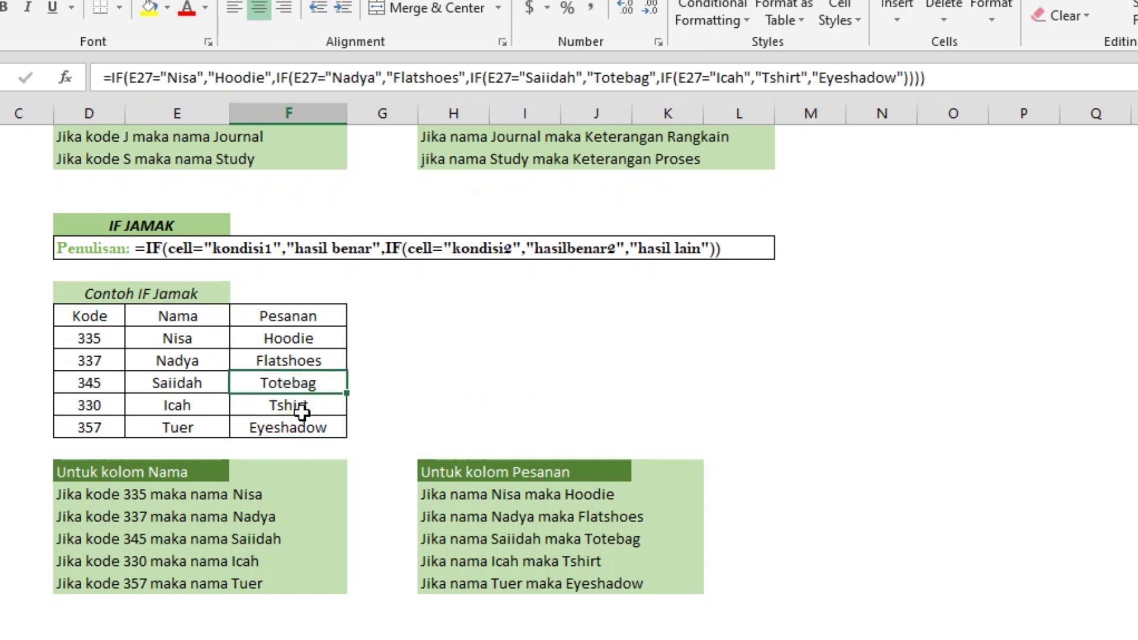
{"action": "left_click", "coordinate": [302, 410]}
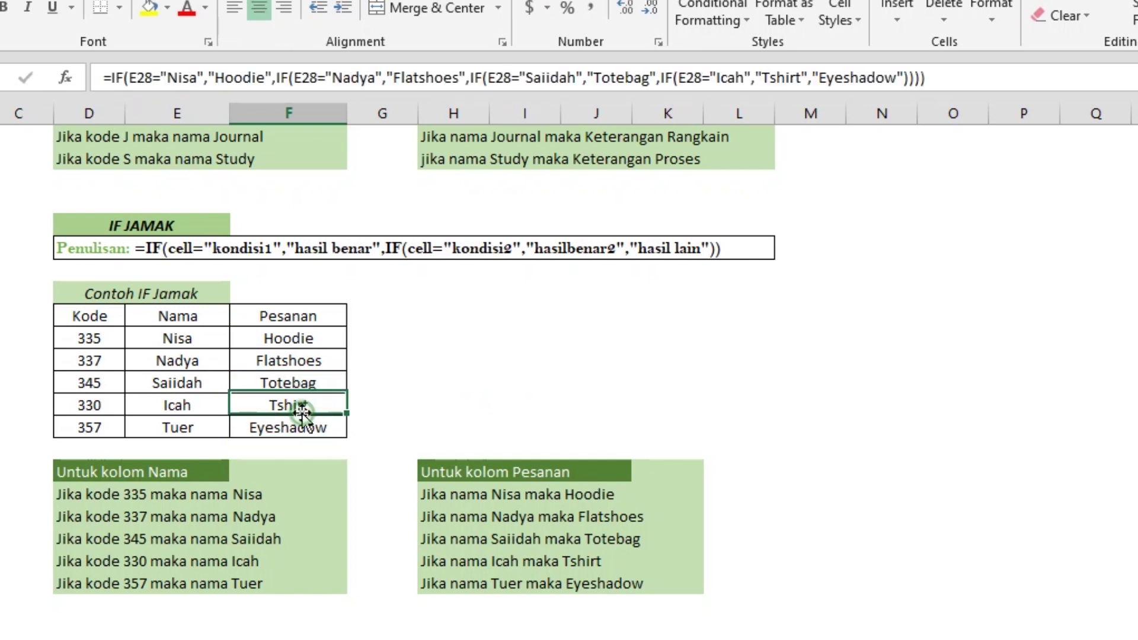